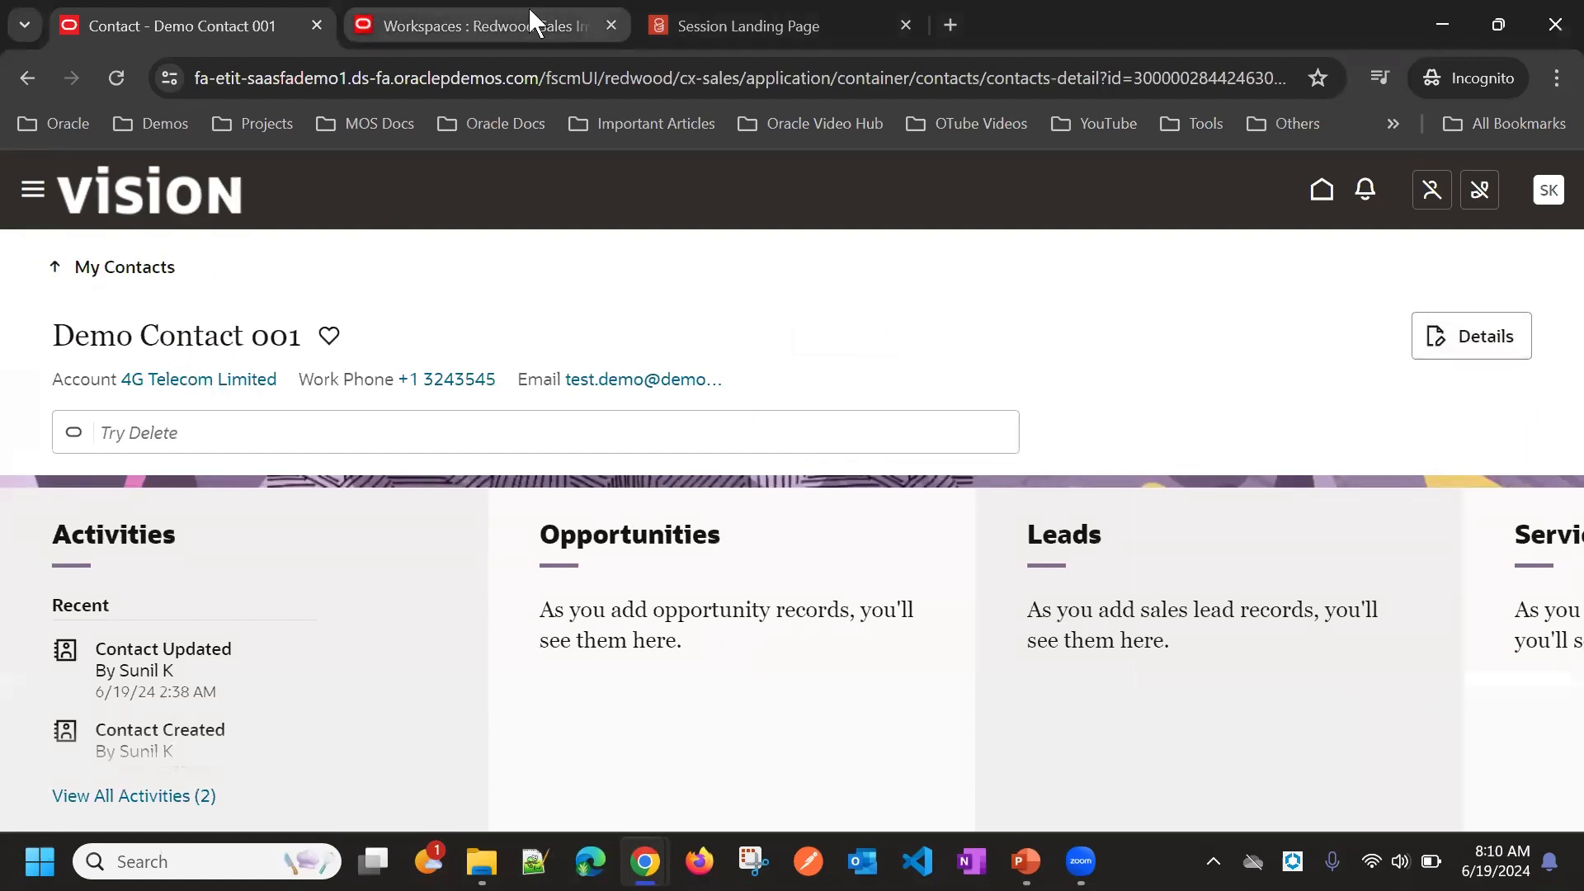
Step: Open Visual Builder from the Configuration section of the navigator and view the members of the Redwood Sales Implementations project
left_click(33, 190)
scroll(135, 601, "down", 12)
left_click(131, 697)
scroll(103, 561, "down", 3)
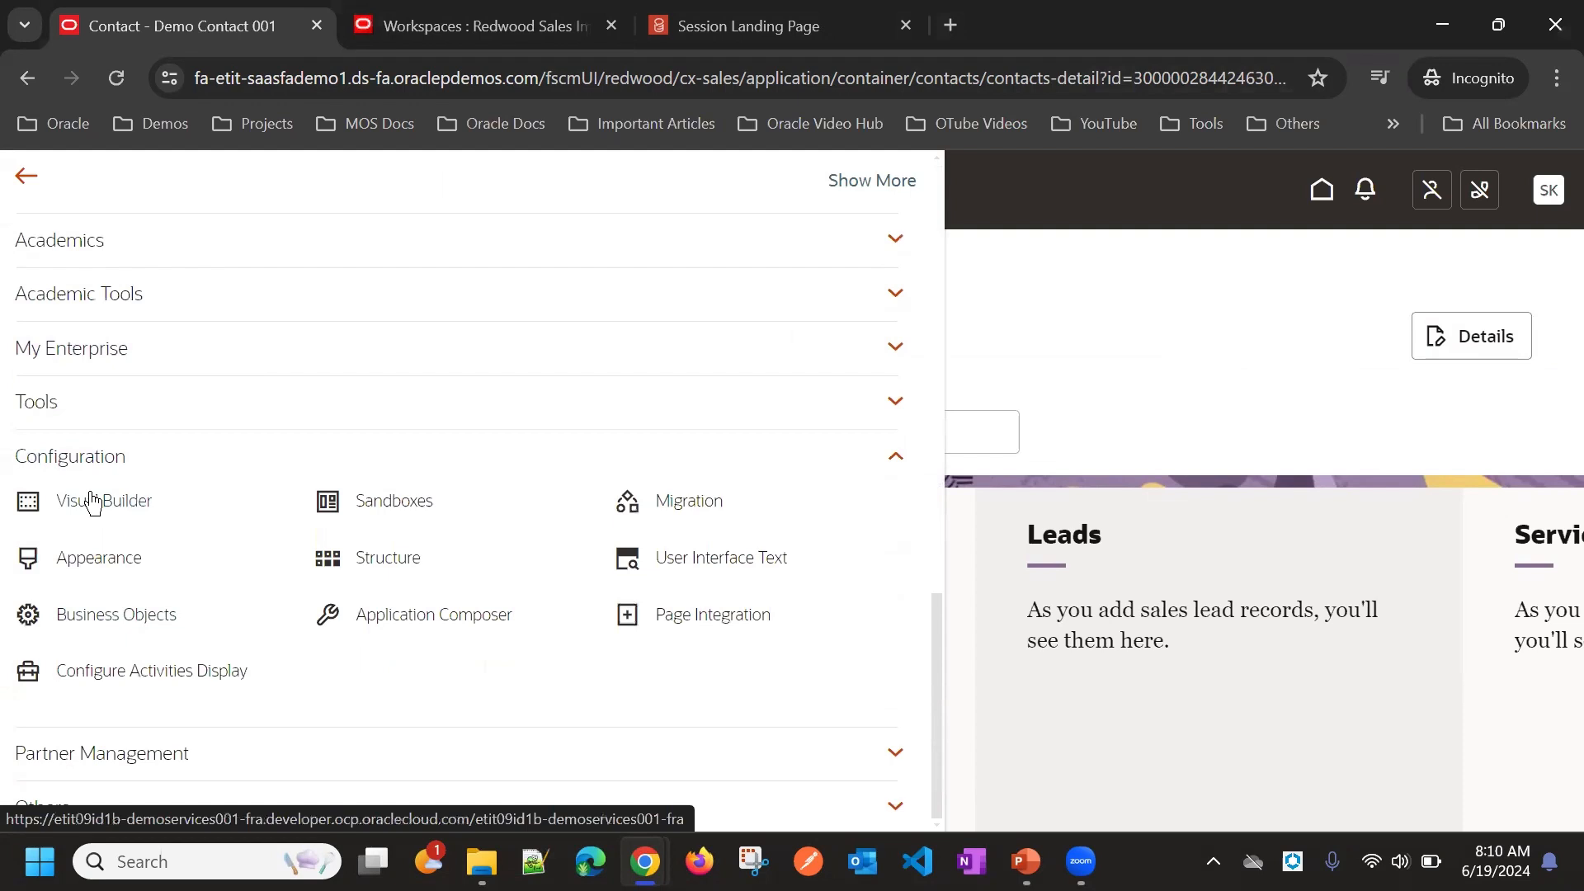
left_click(93, 500)
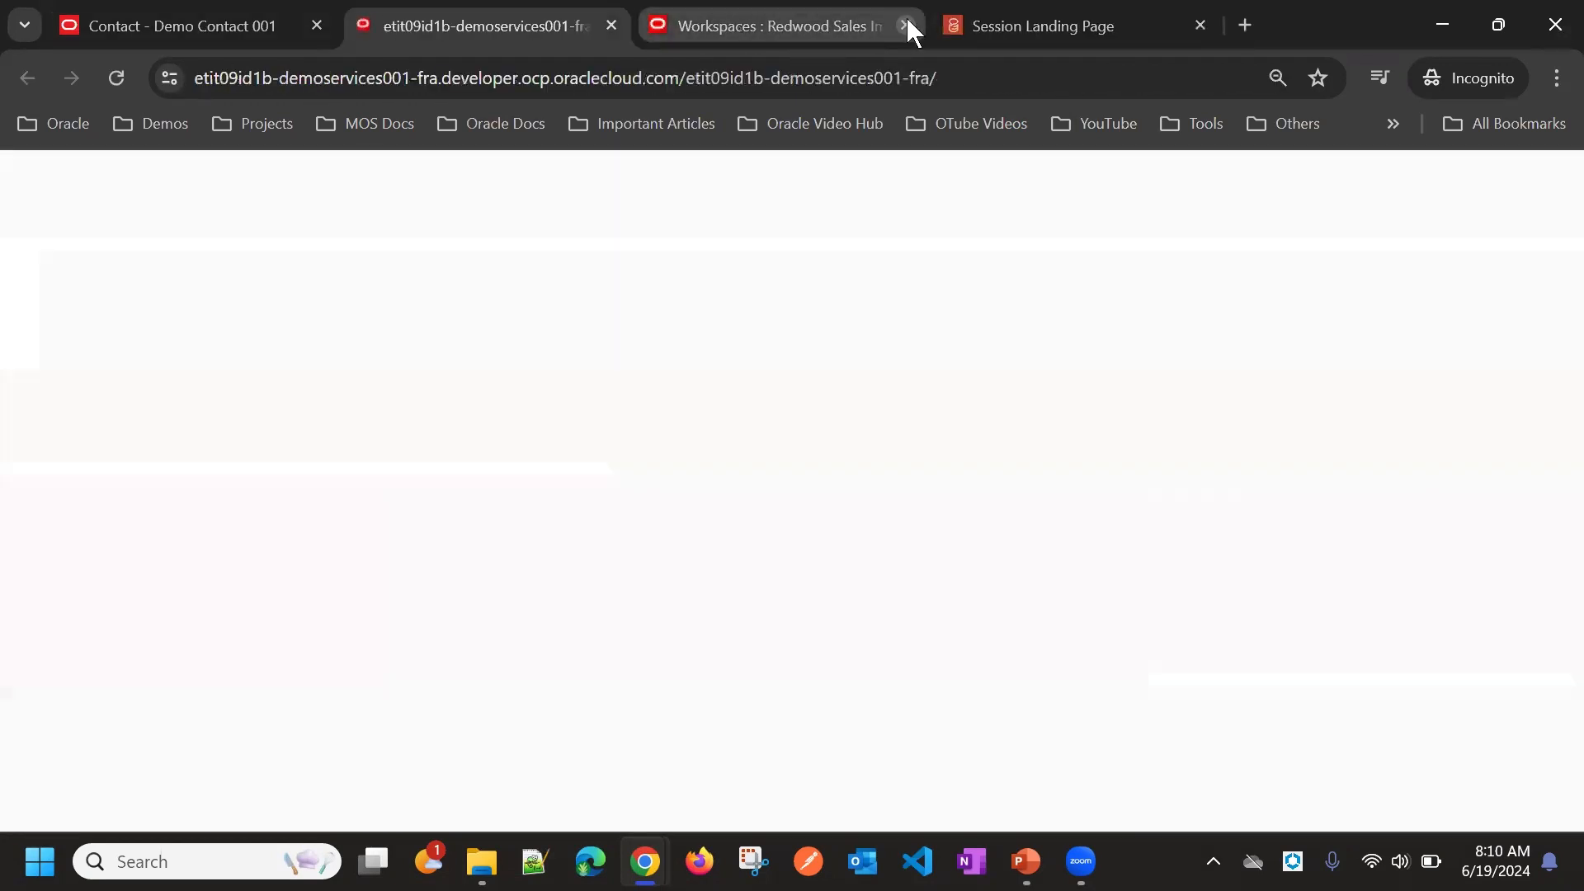
left_click(907, 25)
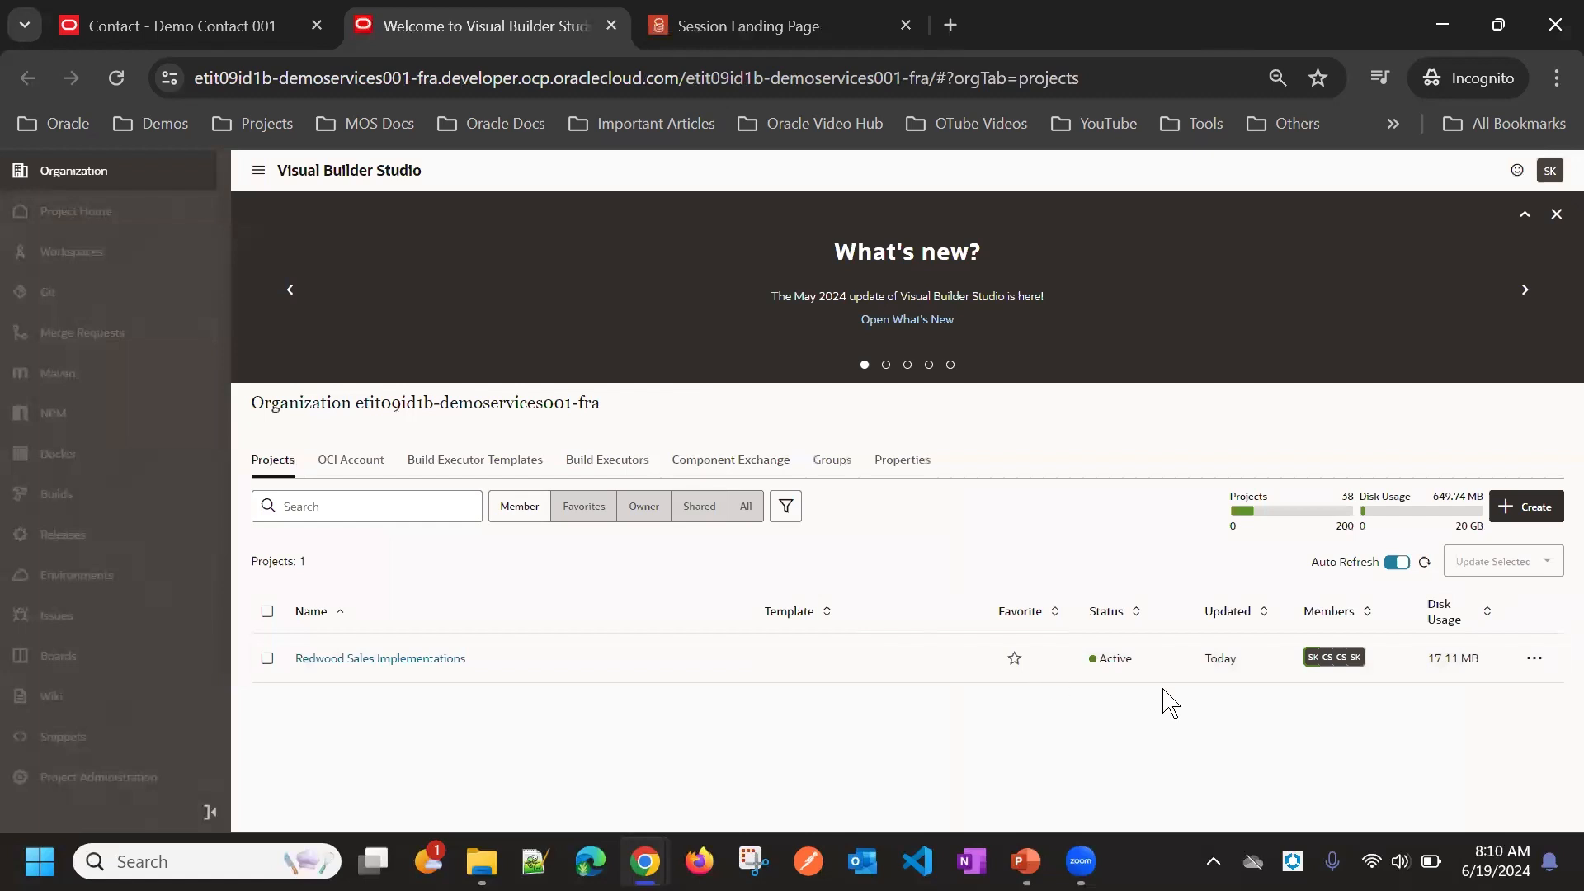
left_click(1341, 660)
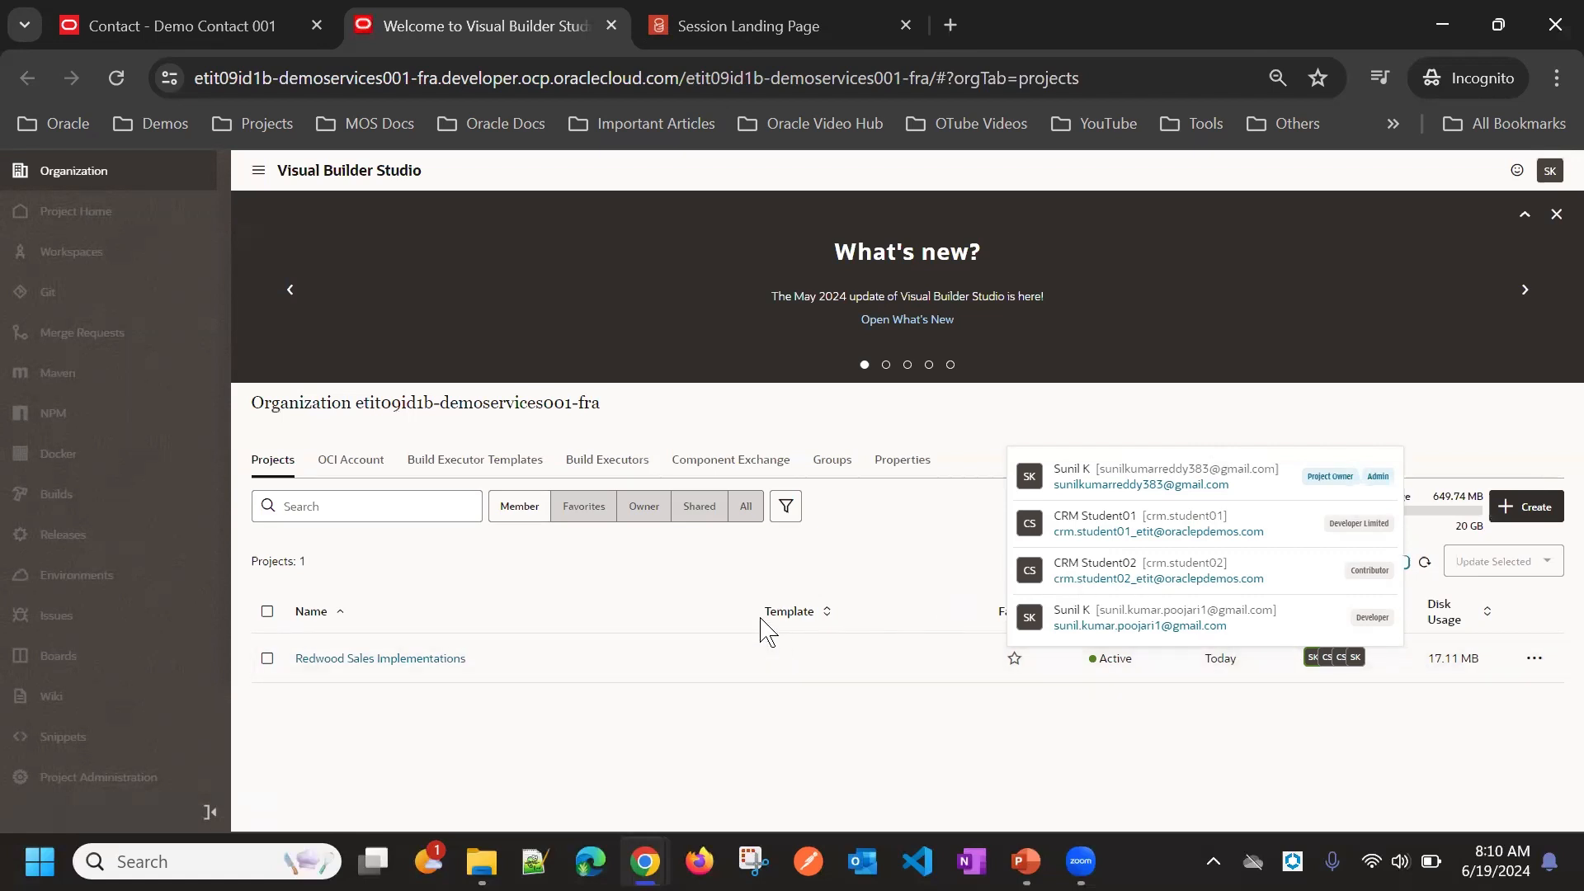
triple_click(1216, 608)
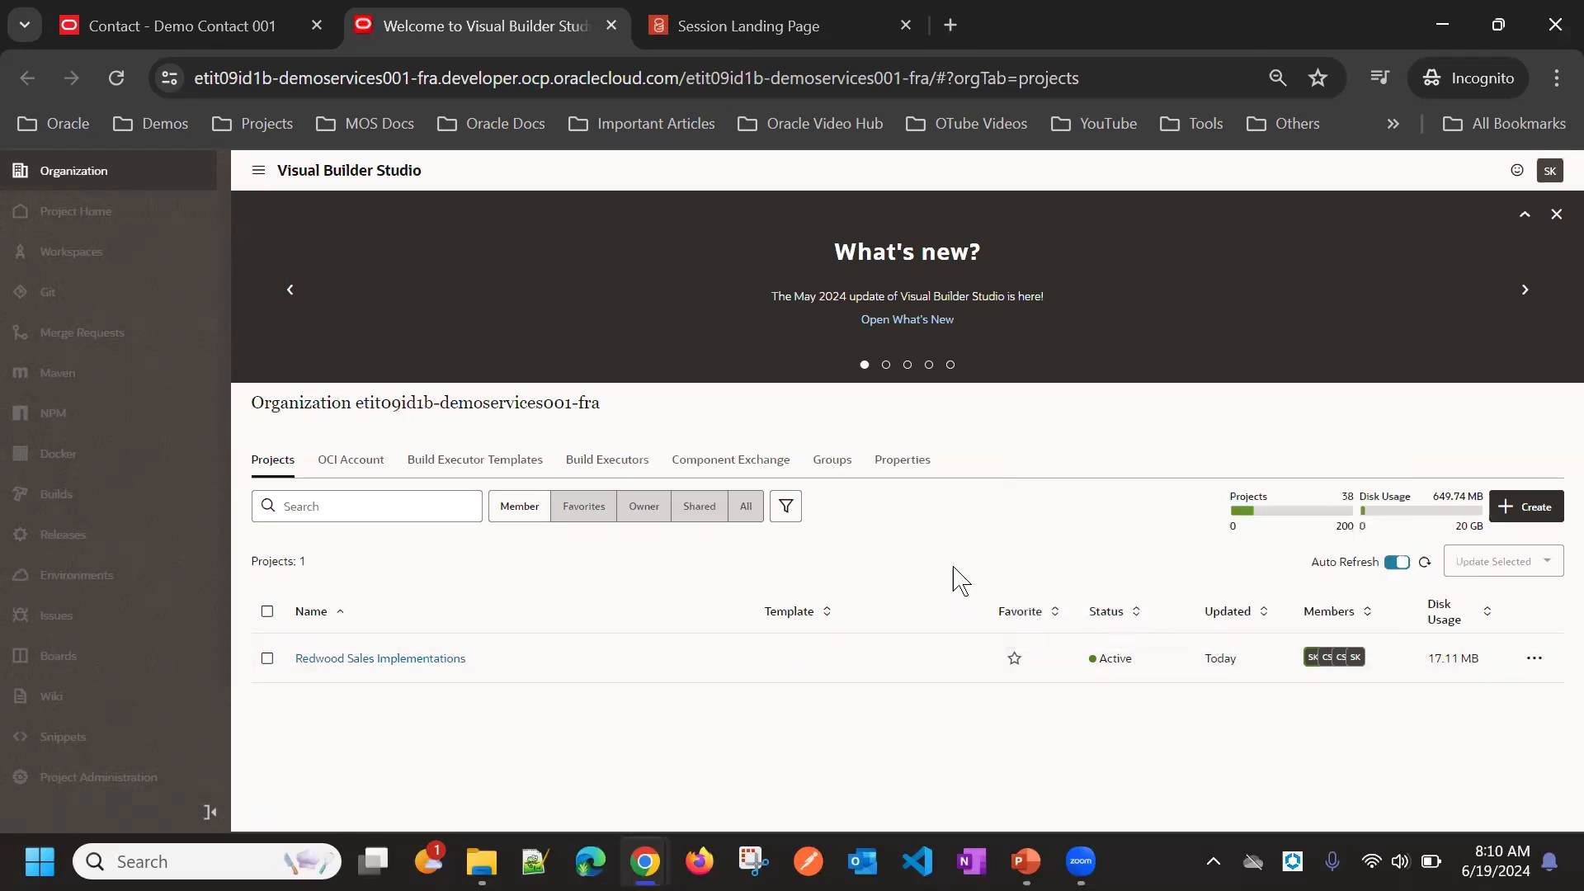
left_click(412, 659)
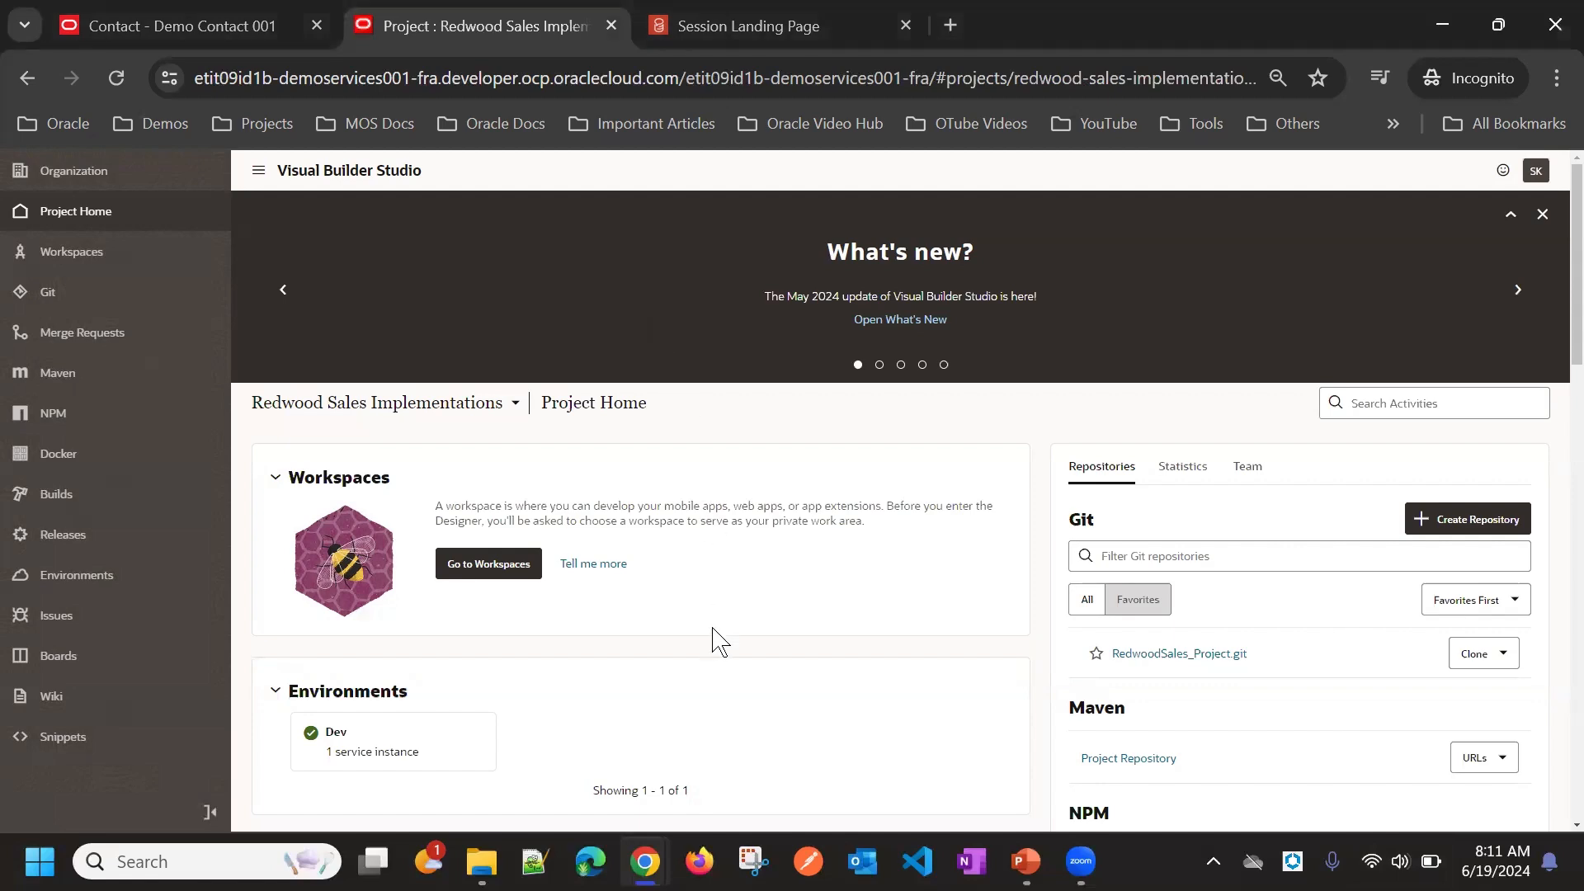
scroll(701, 693, "down", 3)
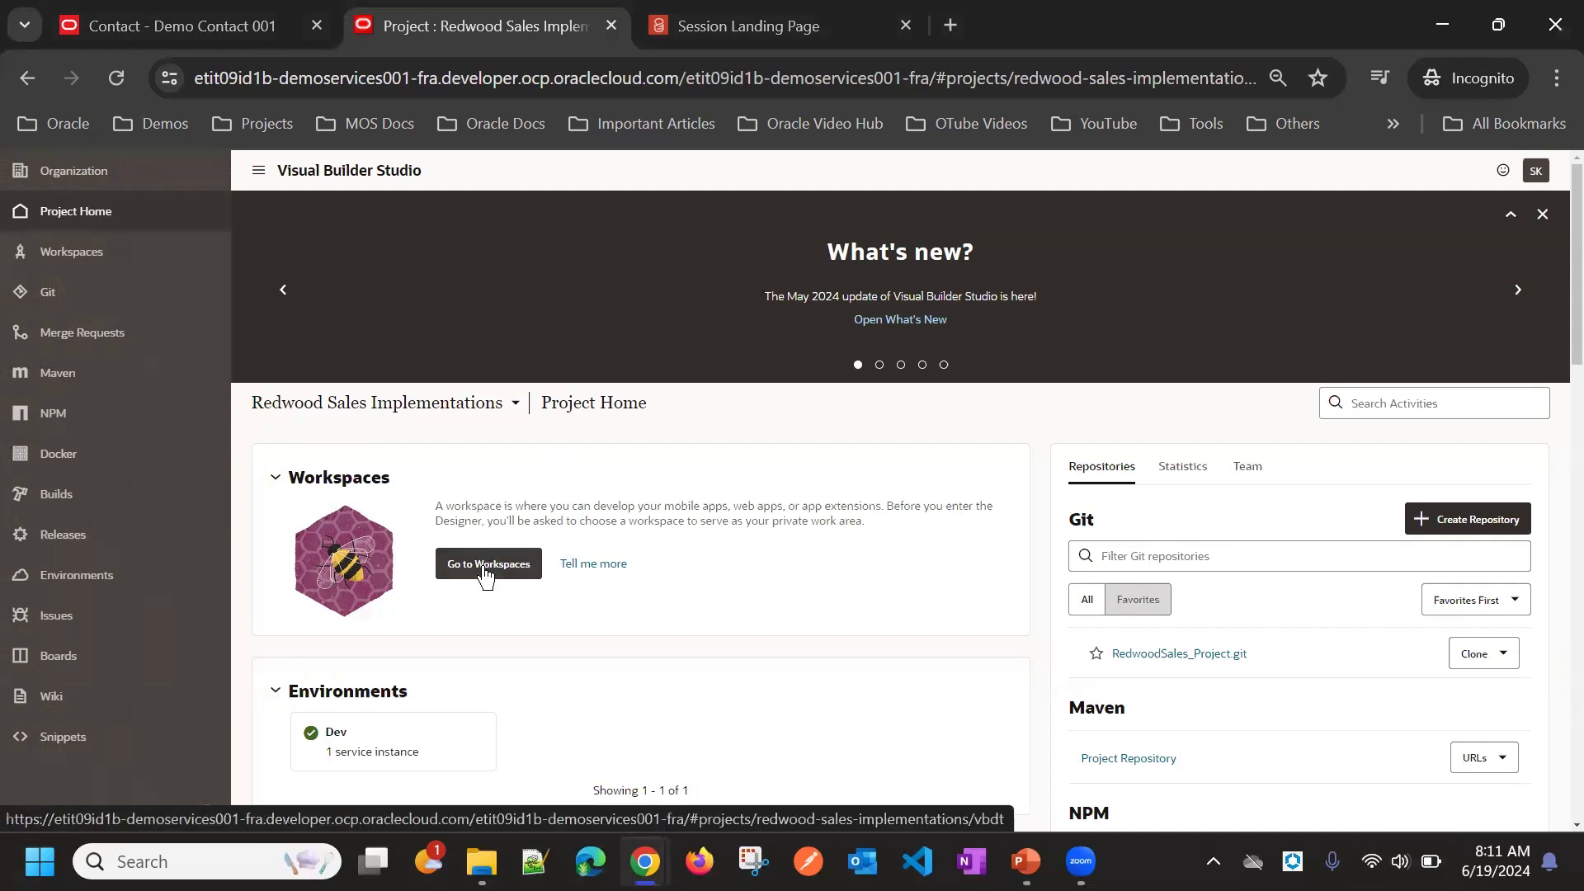
left_click(485, 576)
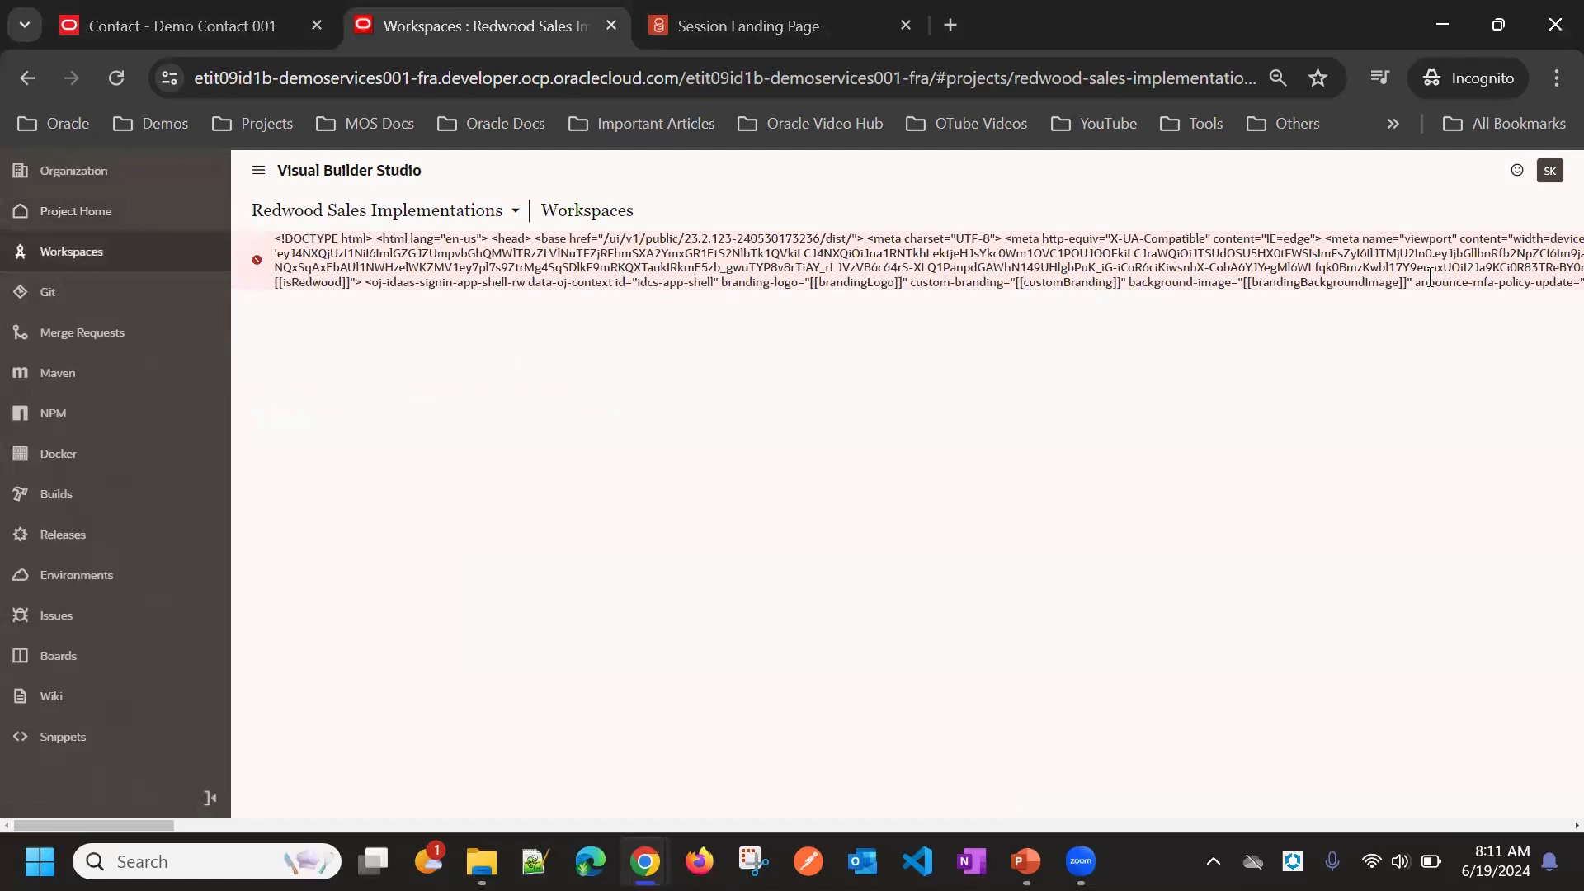
left_click(66, 168)
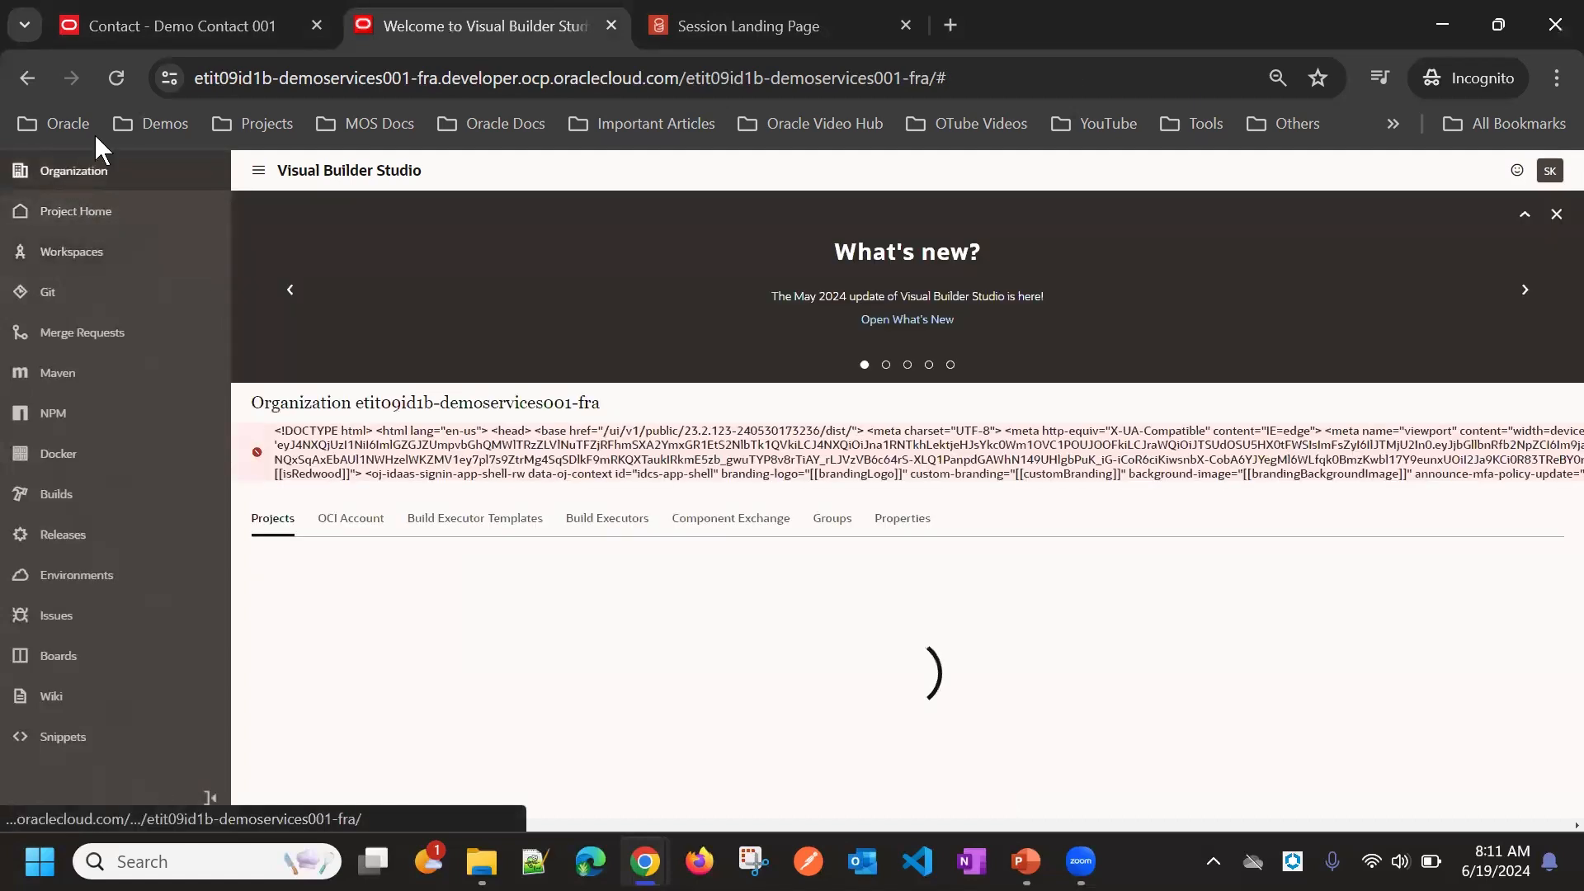
left_click(196, 197)
left_click(117, 76)
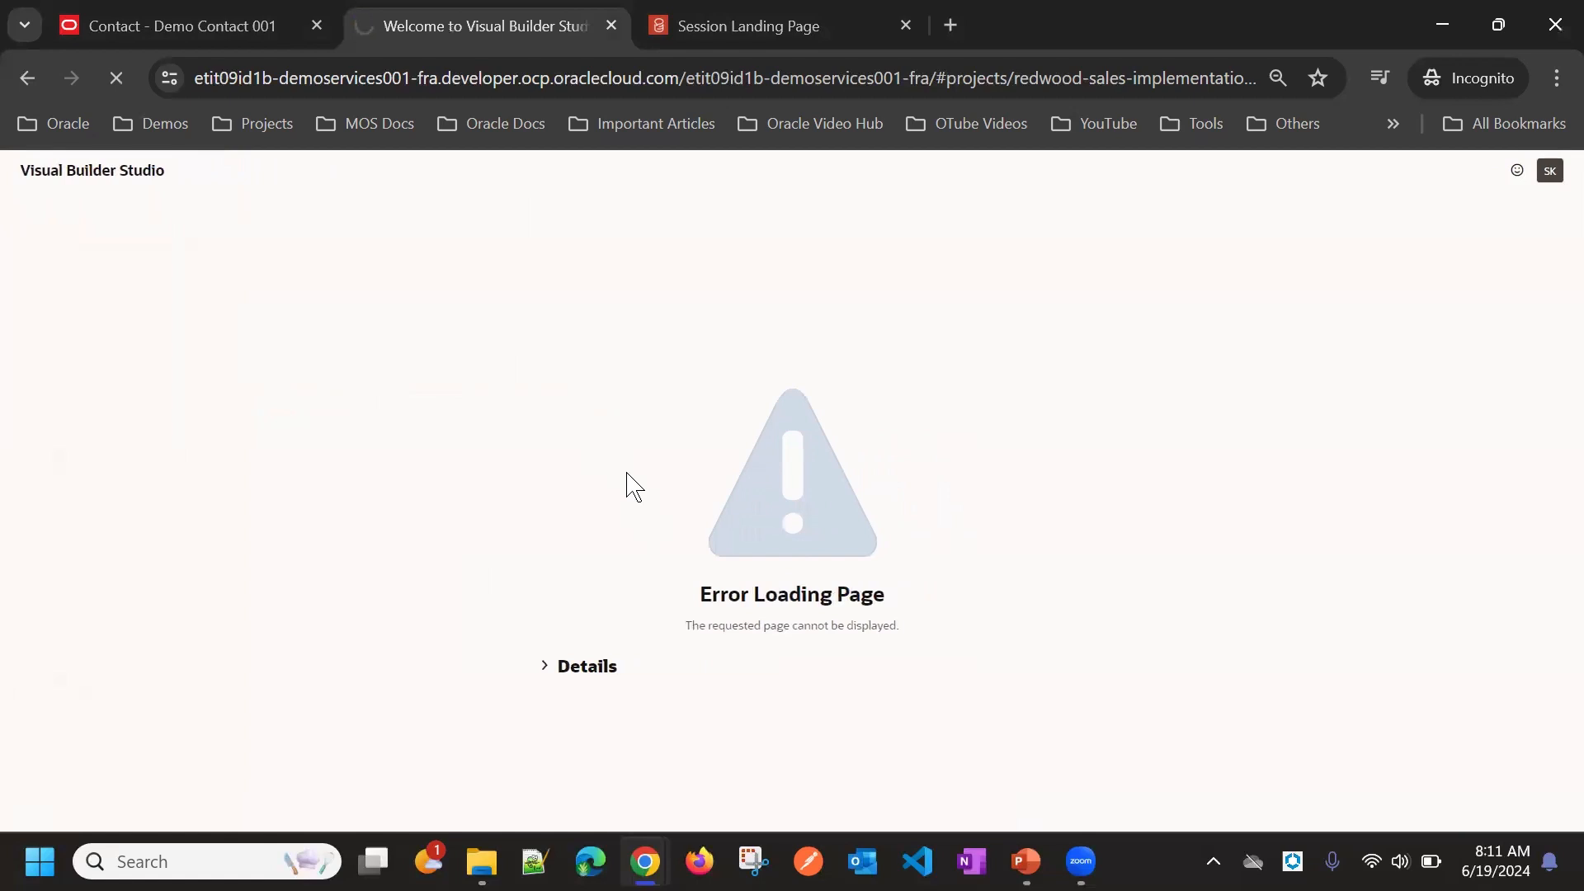
left_click(611, 26)
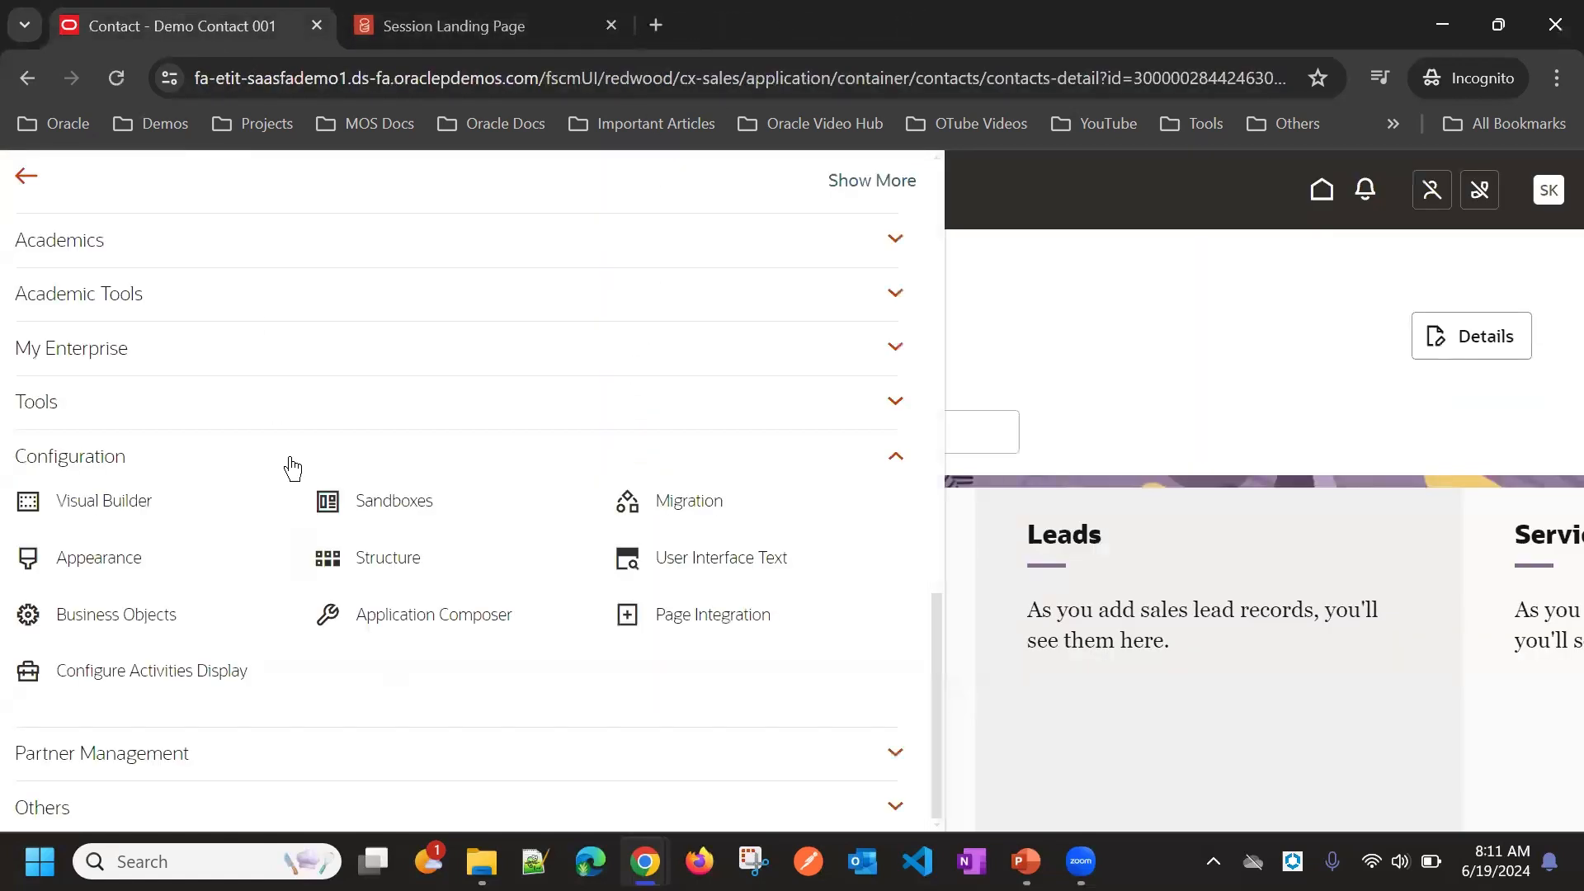
Step: Reopen Visual Builder, open the Redwood Sales Implementations project and go to its workspaces
left_click(28, 499)
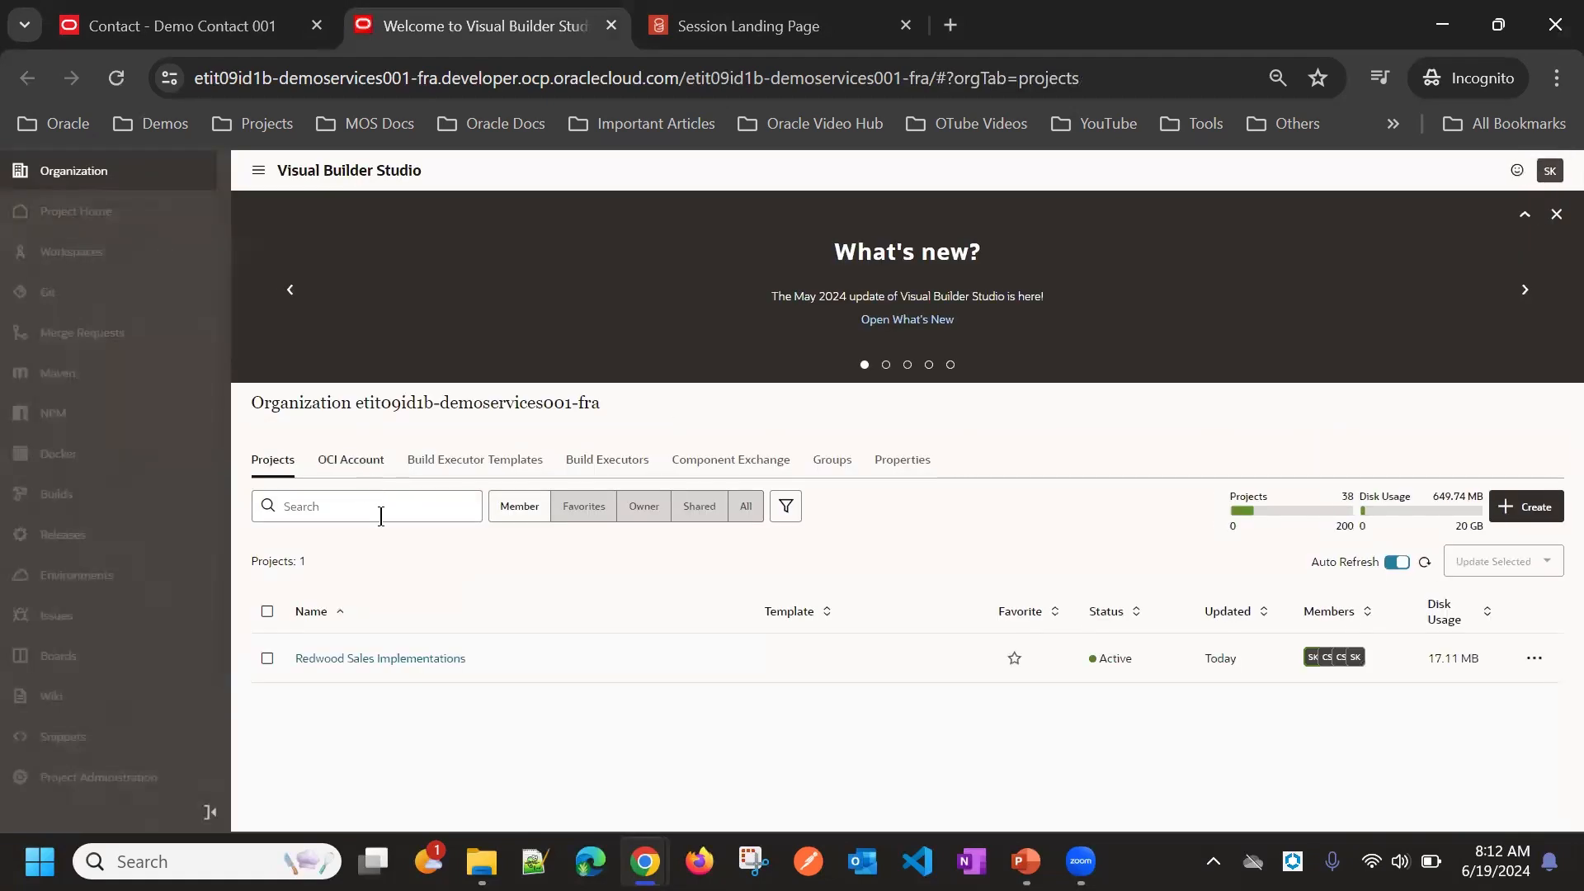
left_click(399, 659)
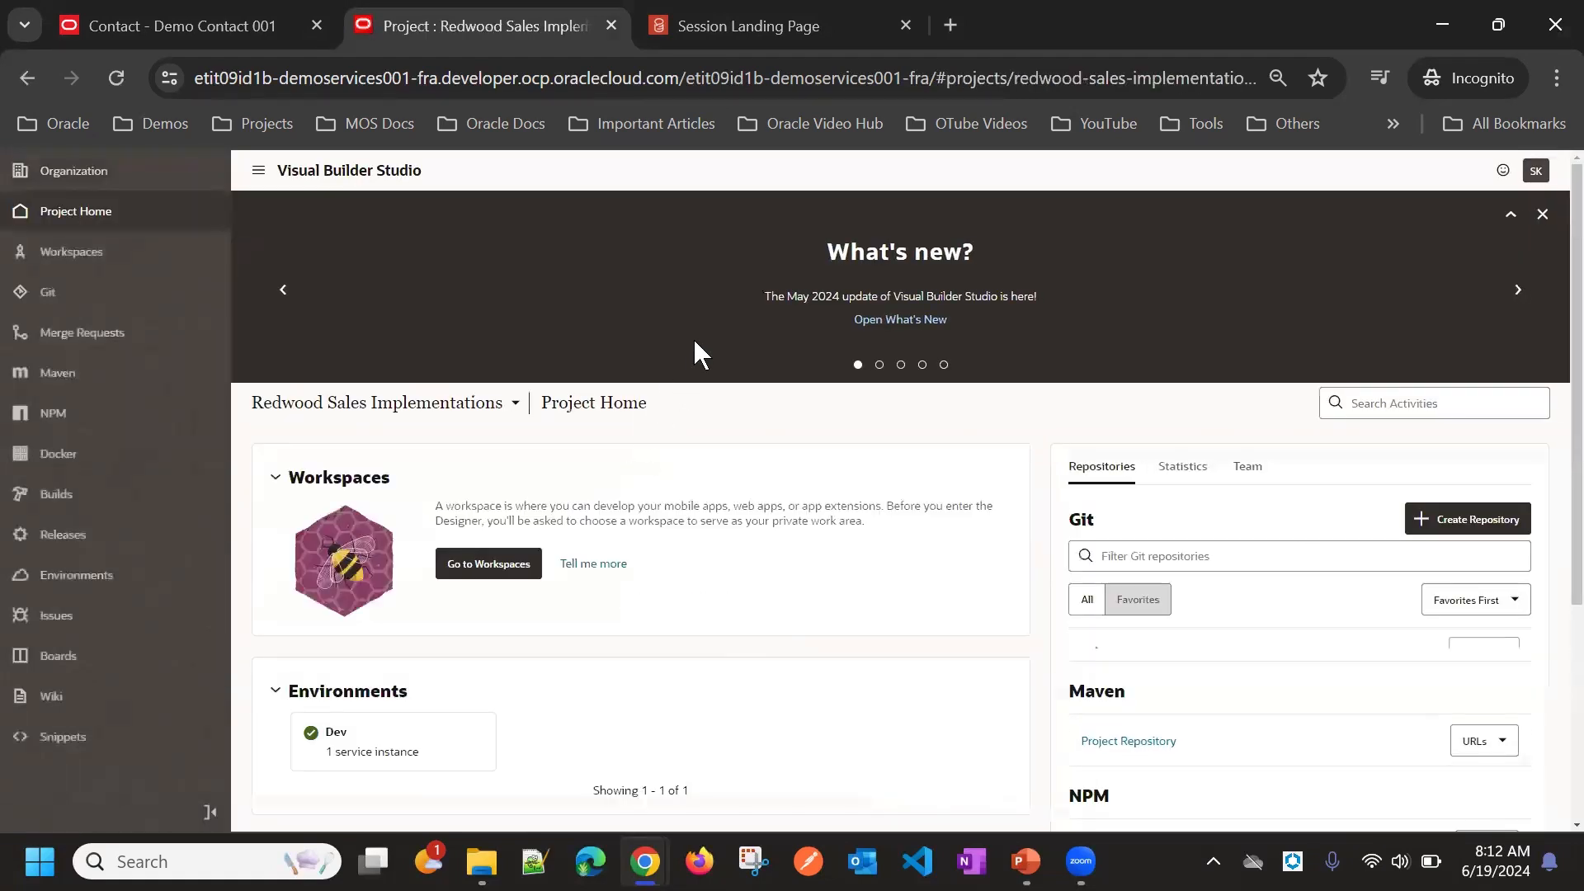
scroll(757, 404, "down", 3)
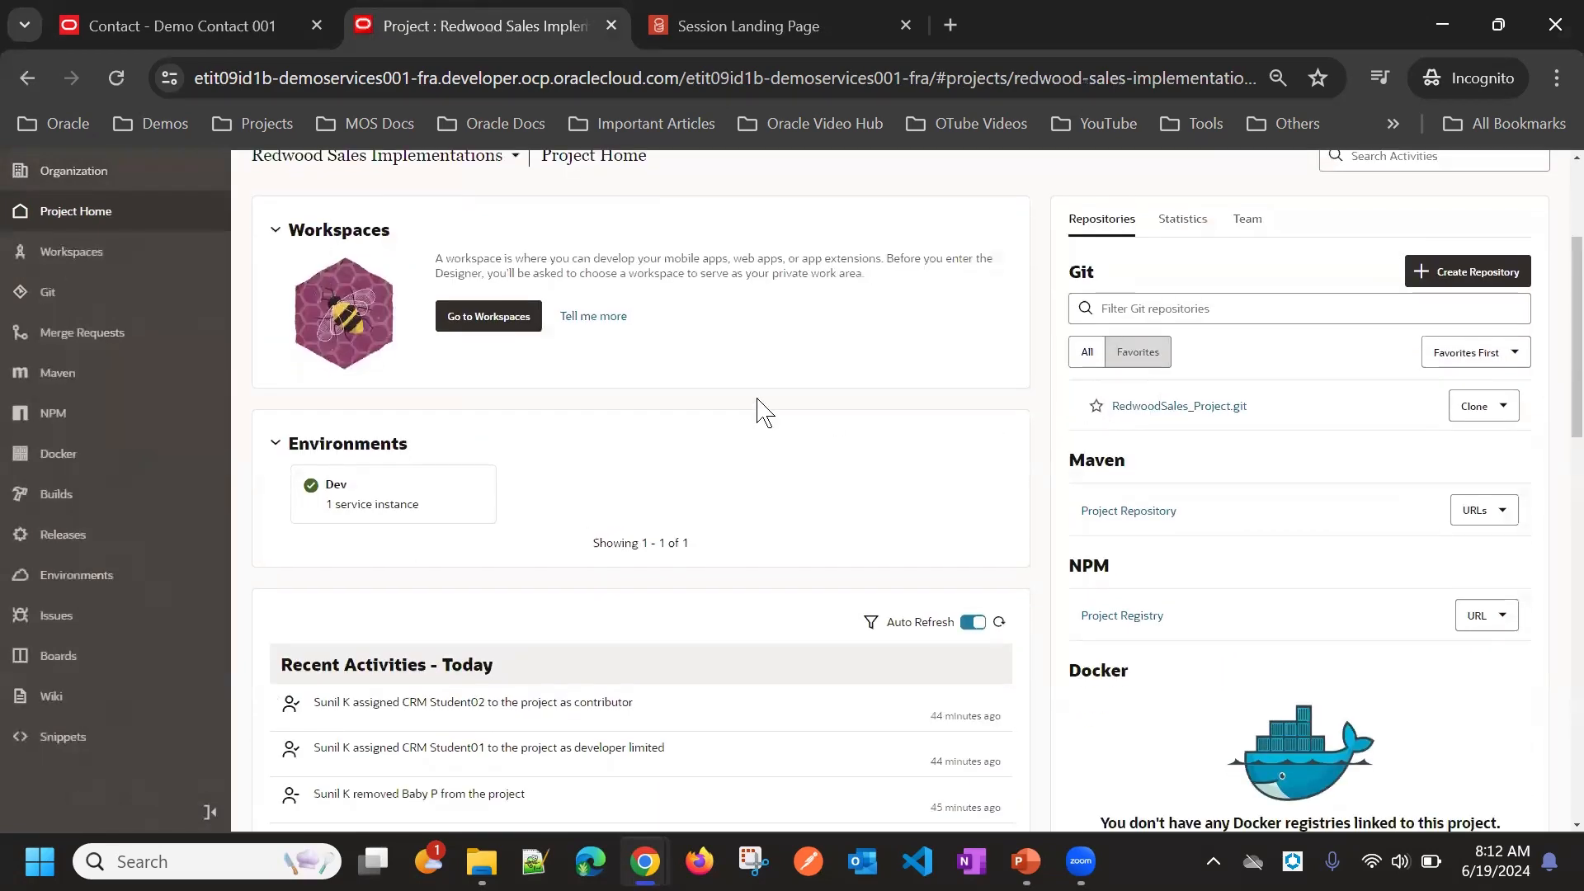
left_click(512, 318)
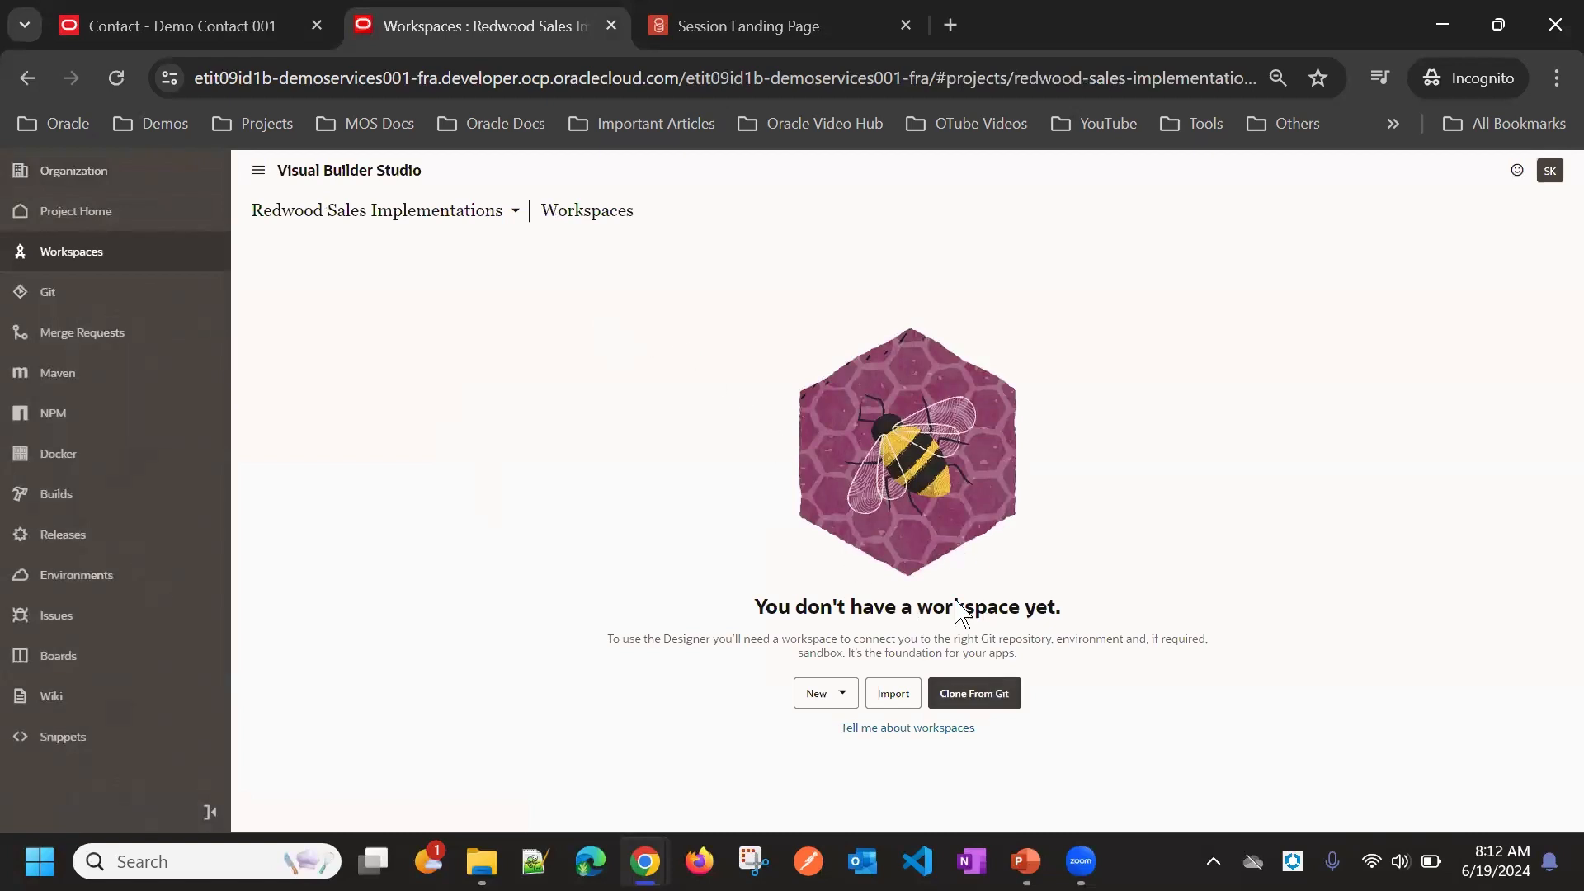
Step: Clone a workspace from Git, naming it with the user's name plus Demo Workspace 01, using repository RedwoodSales_Project.git and branch main
left_click(974, 693)
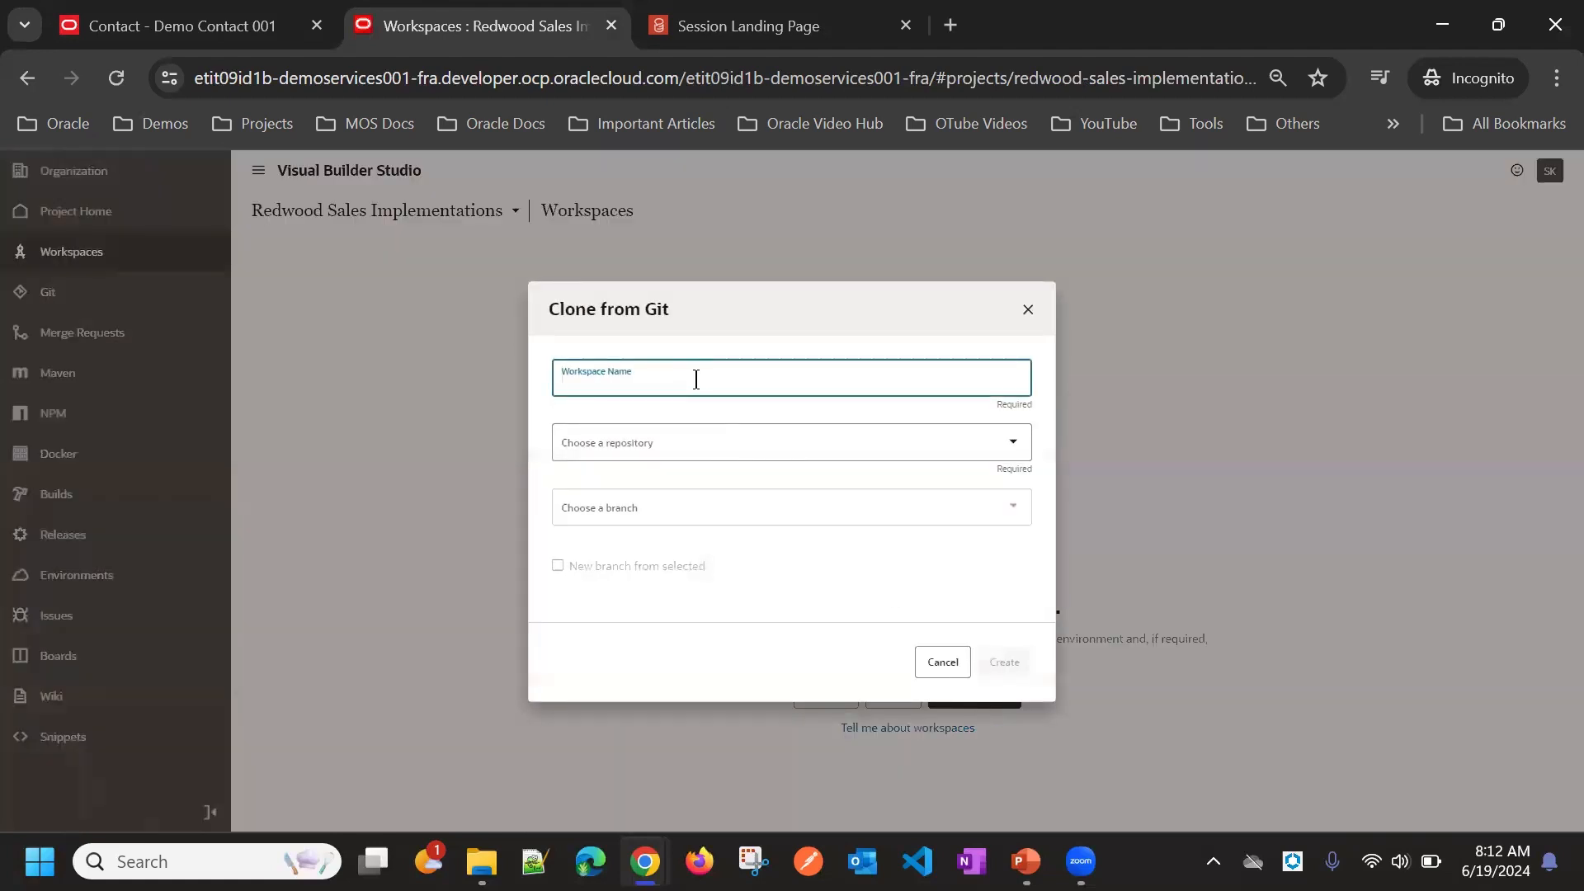
left_click(696, 378)
left_click(669, 327)
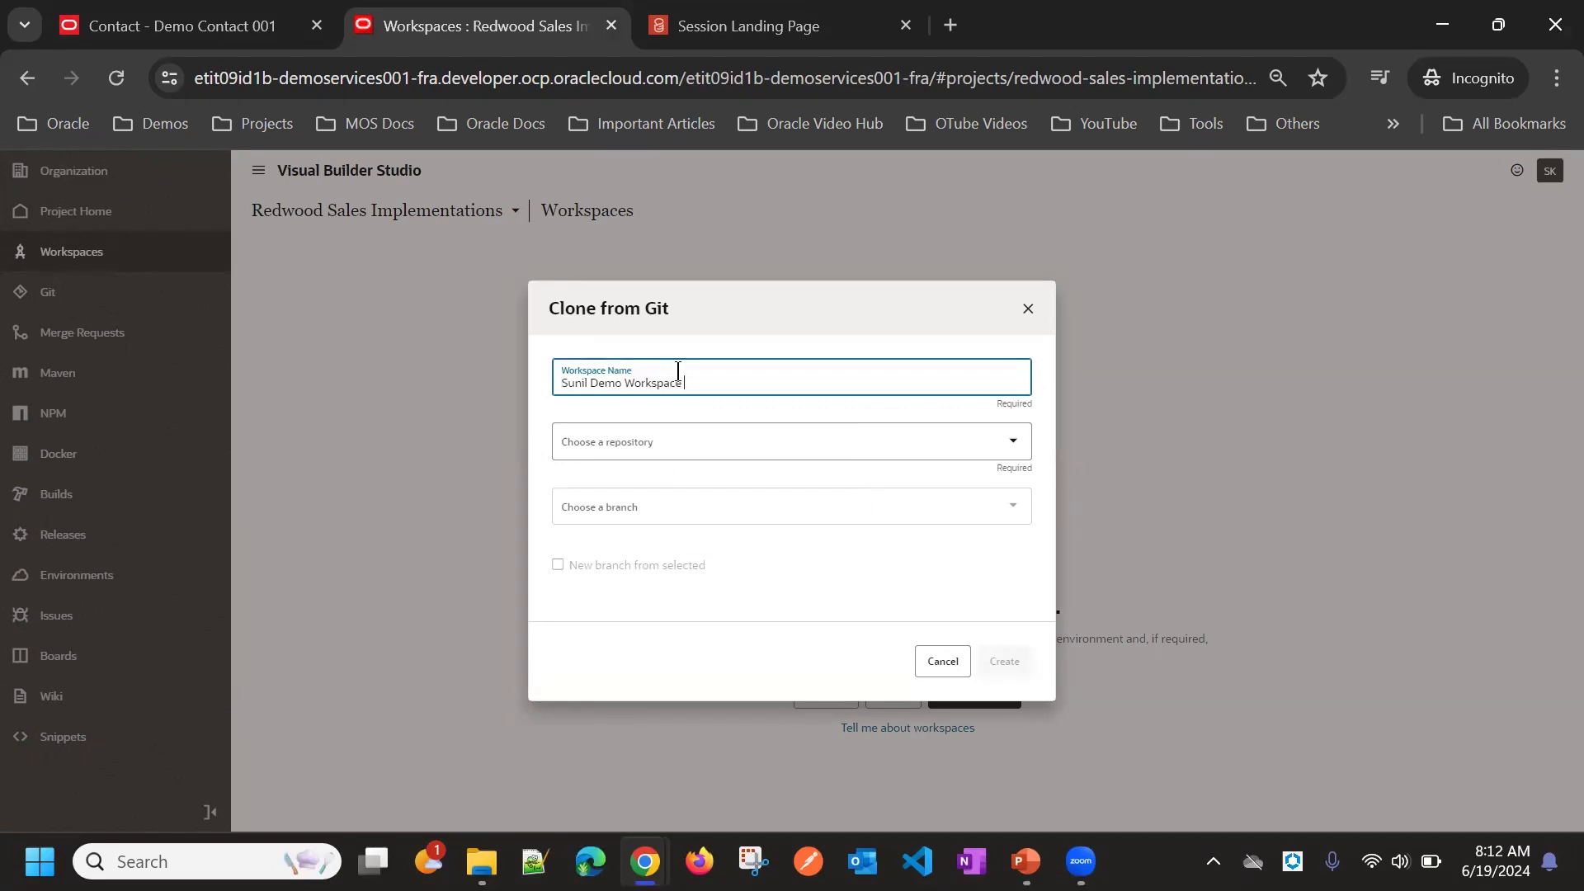
left_click(738, 433)
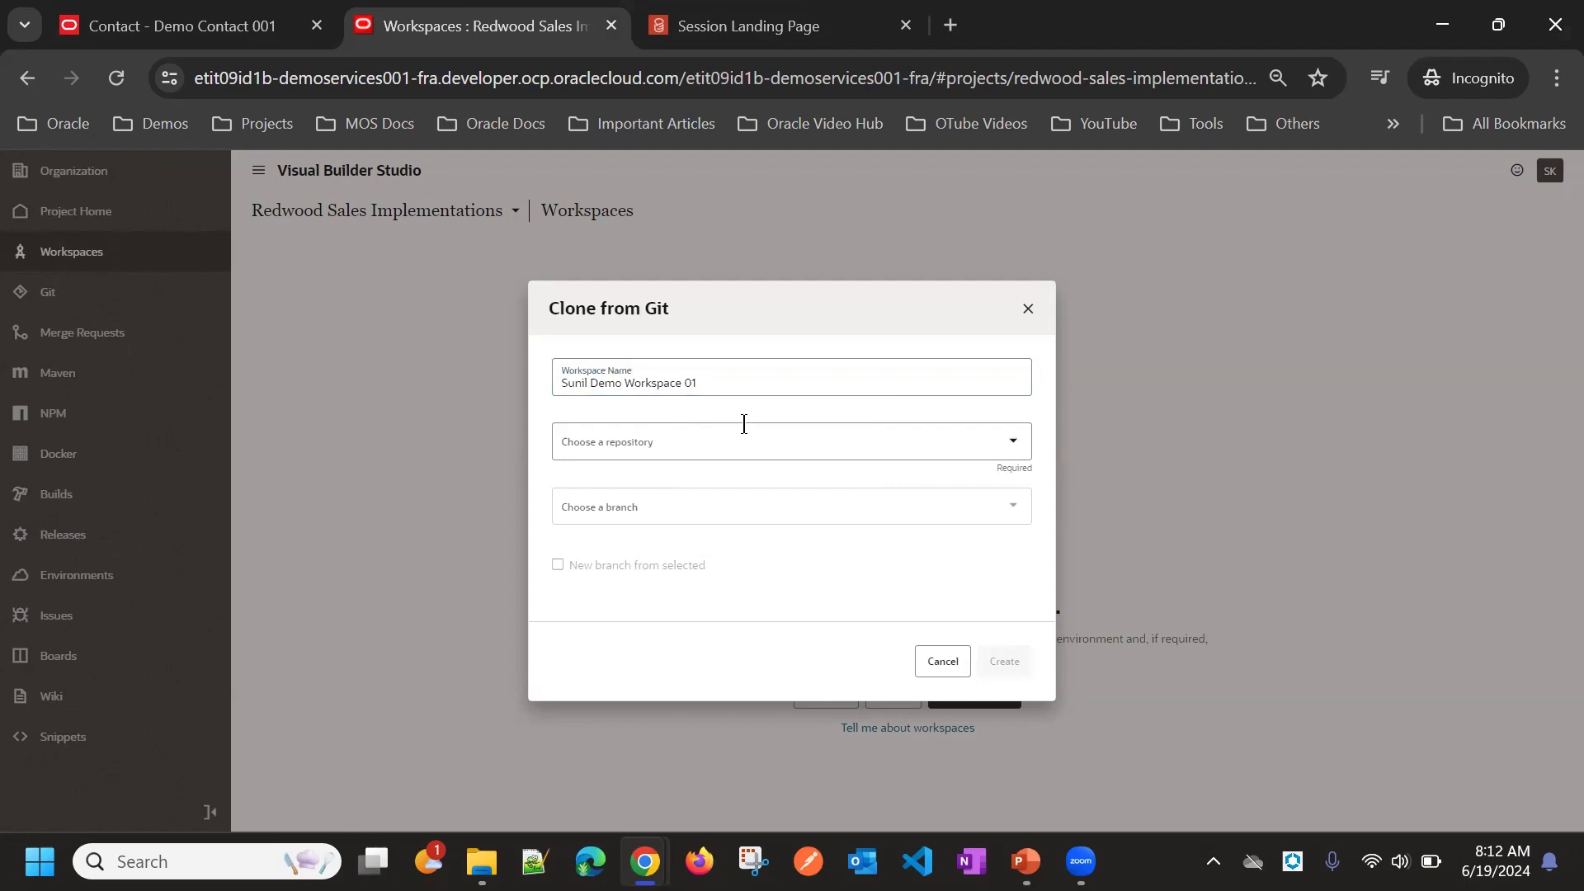
left_click(754, 490)
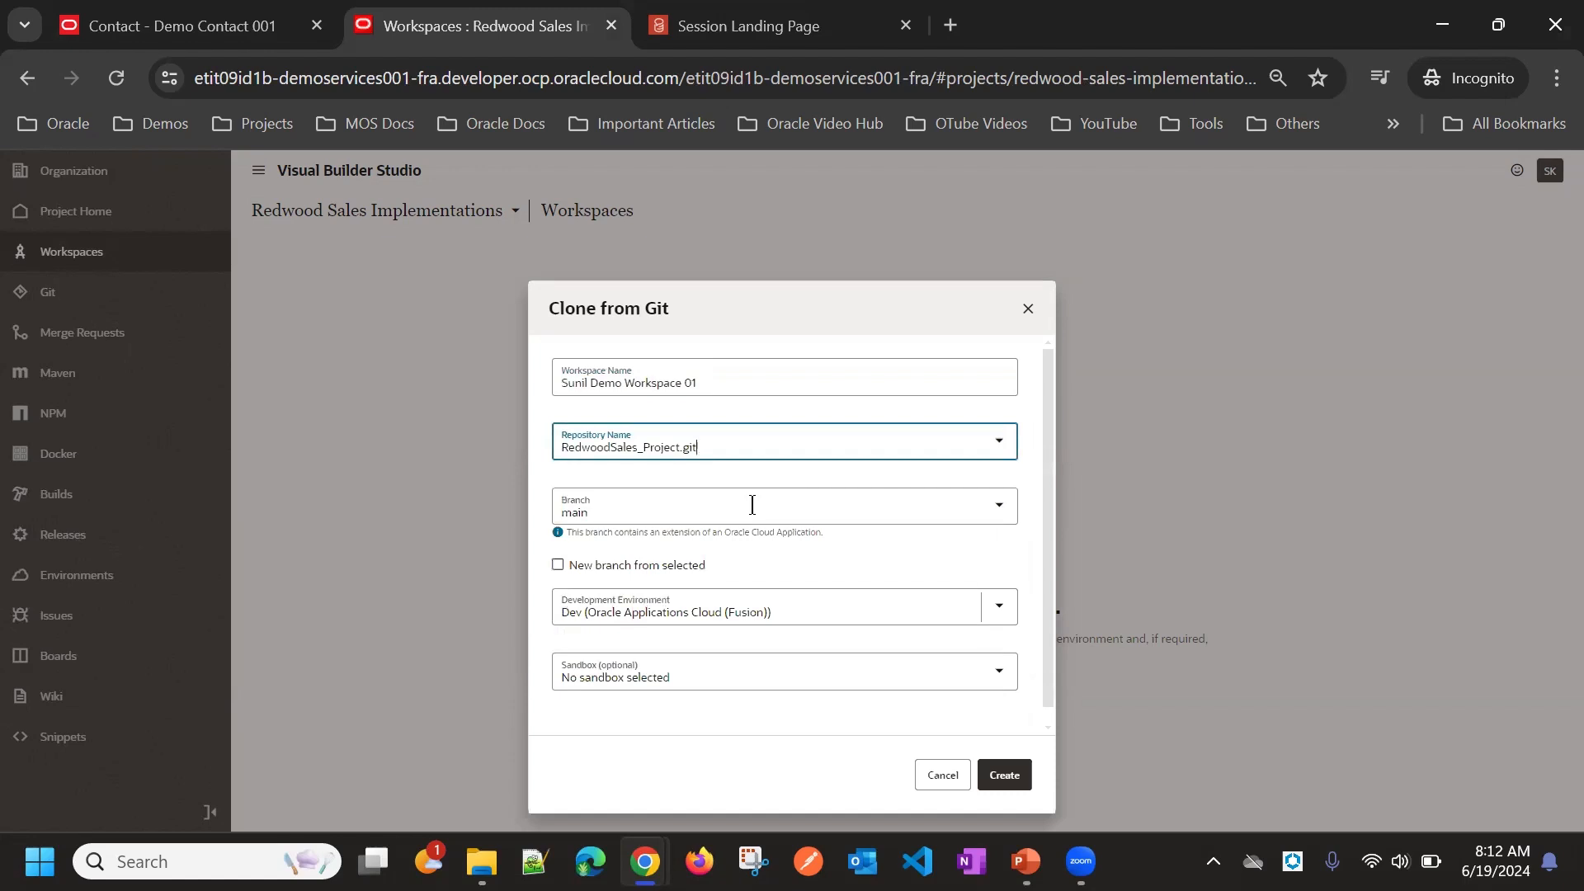
left_click(752, 505)
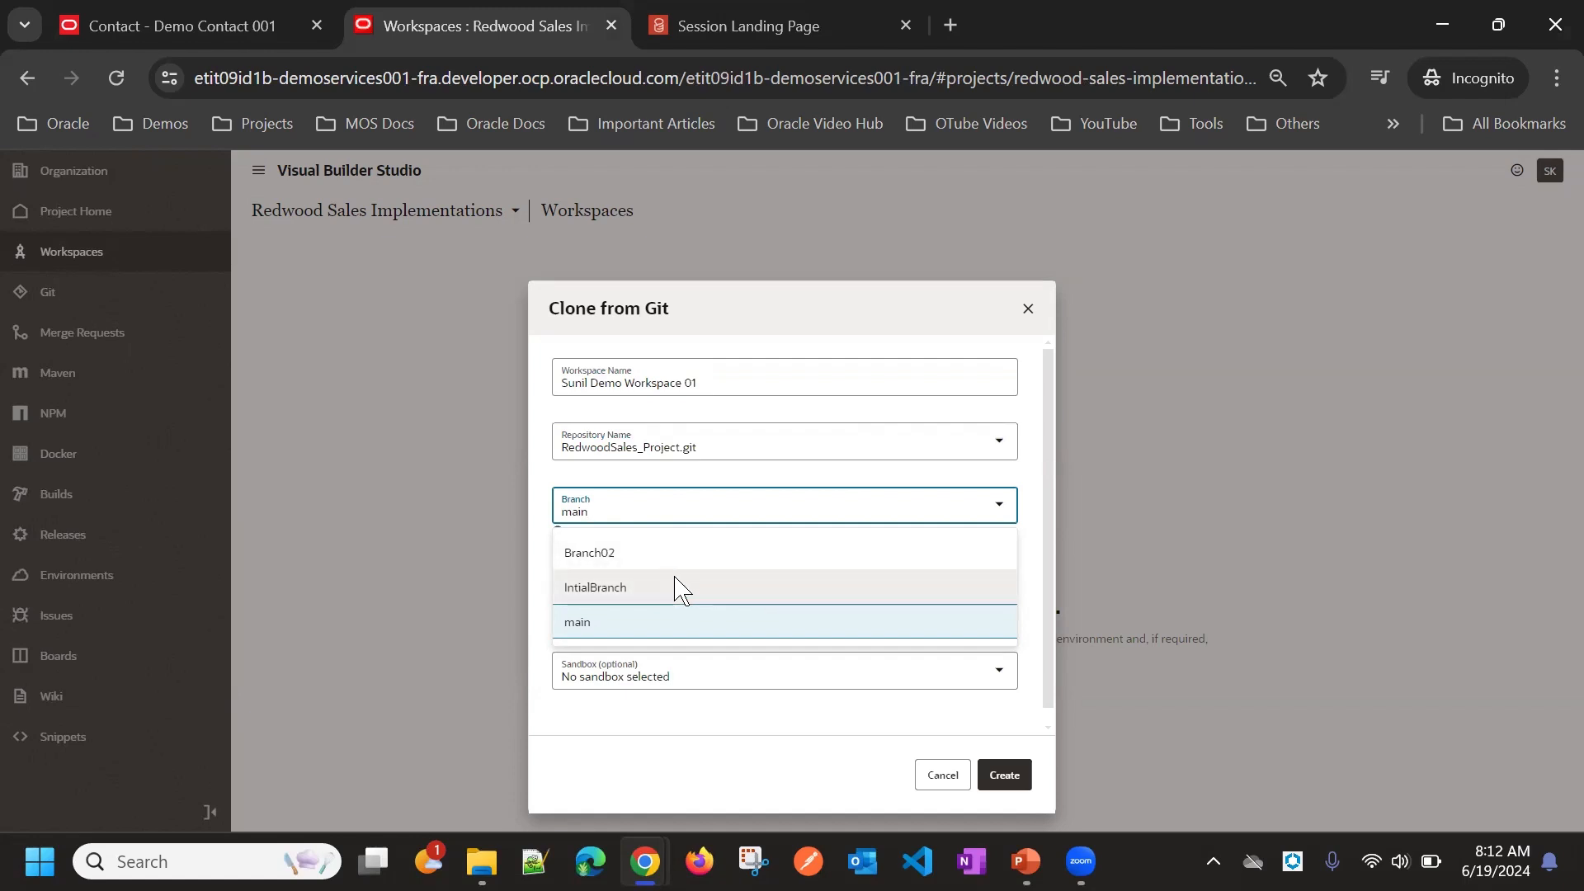
left_click(616, 623)
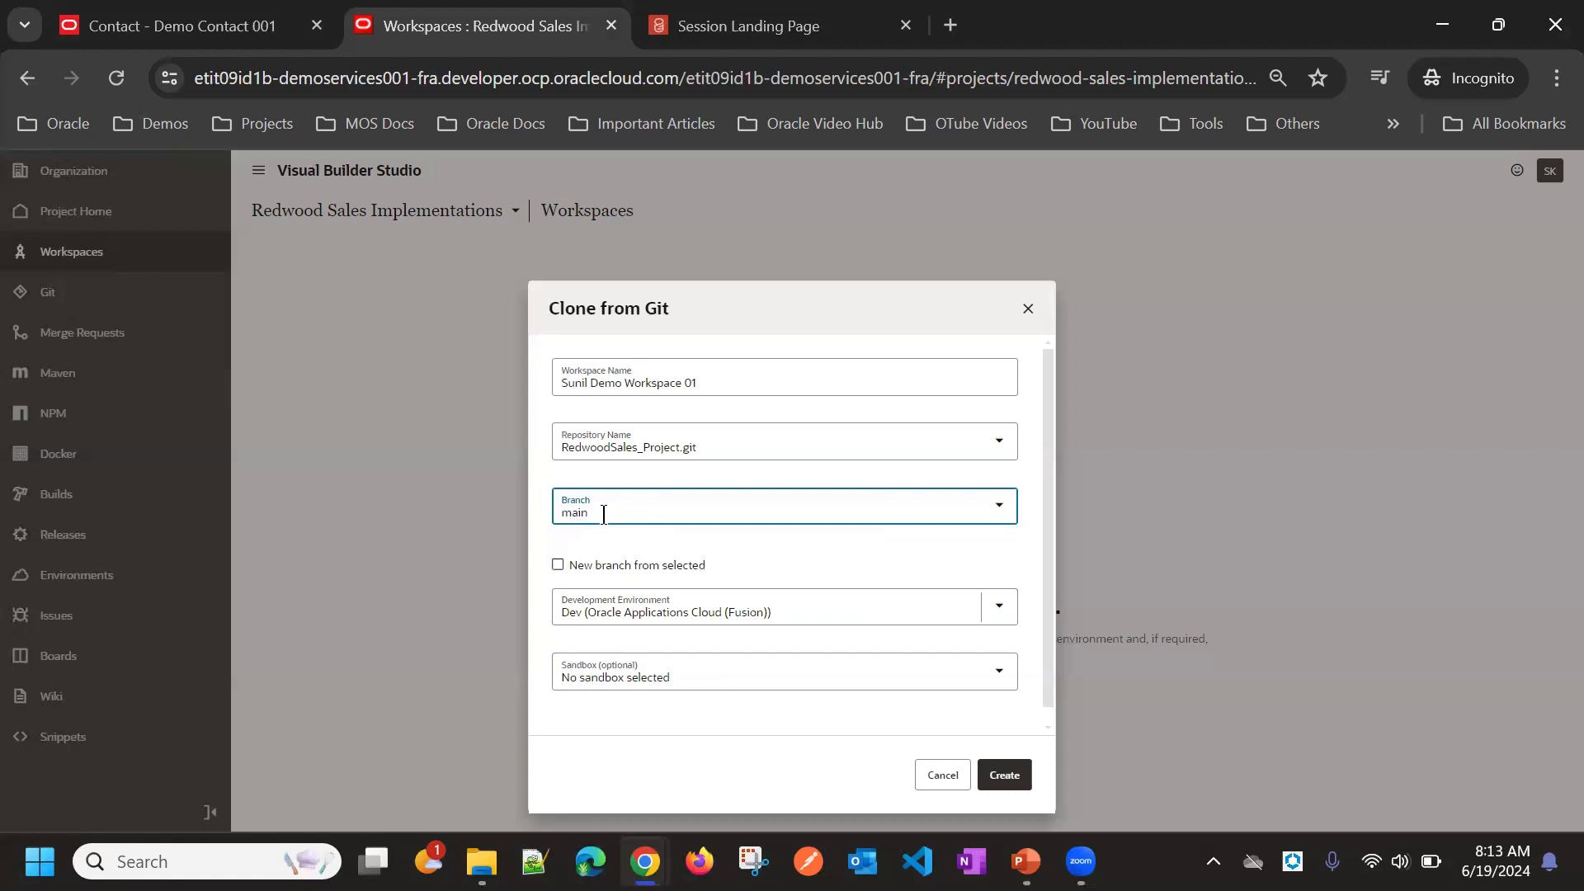
Step: Enable a new branch from the selected one, name it ContactChanges, and create the workspace
left_click(558, 565)
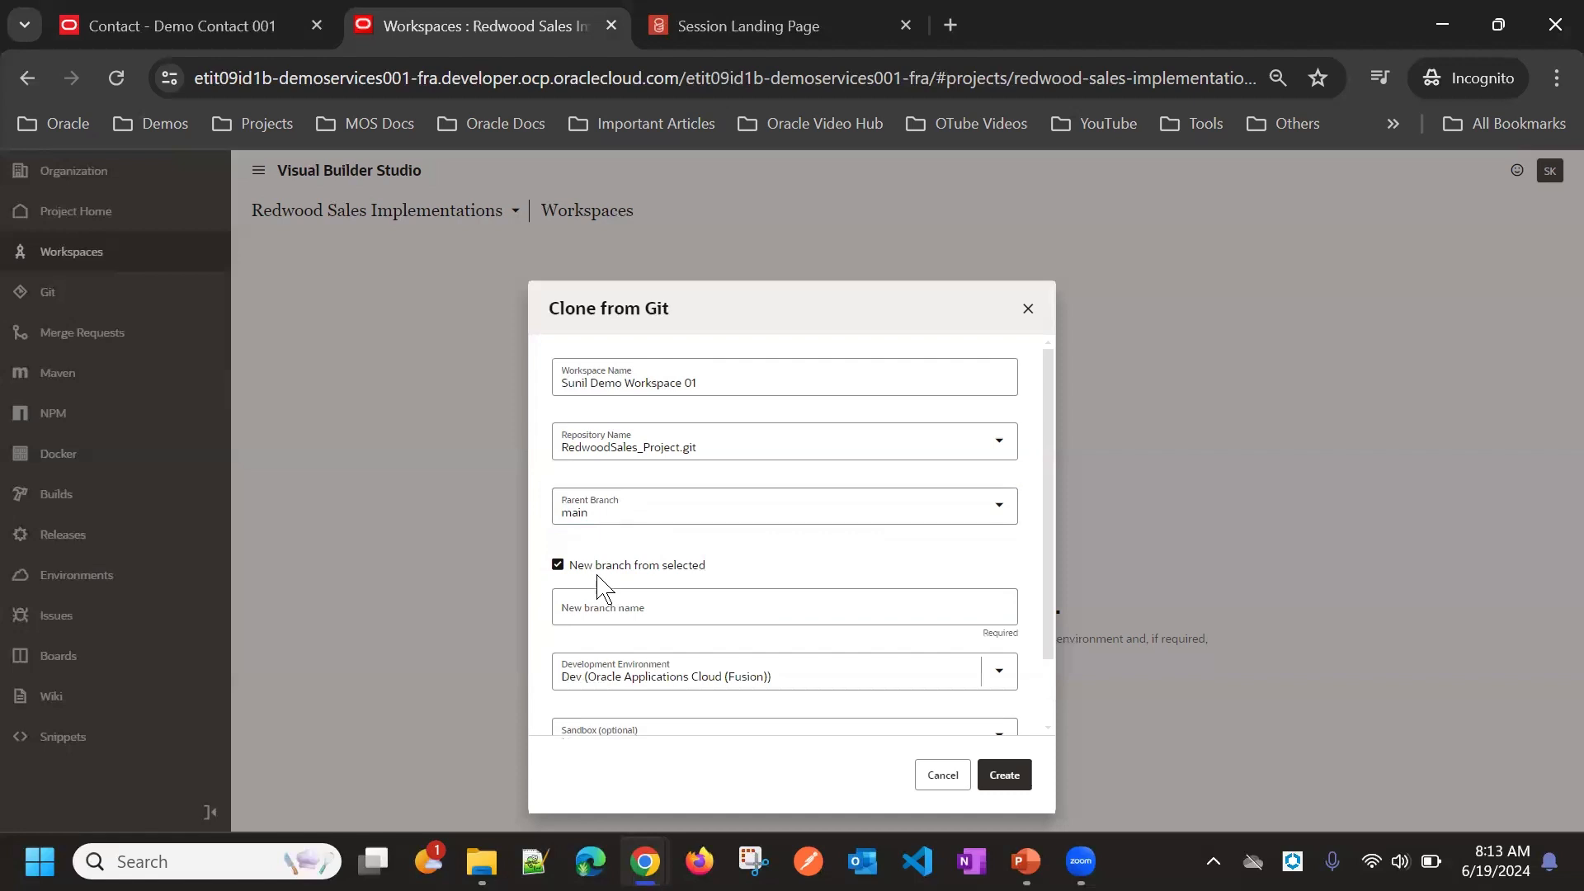
left_click(611, 610)
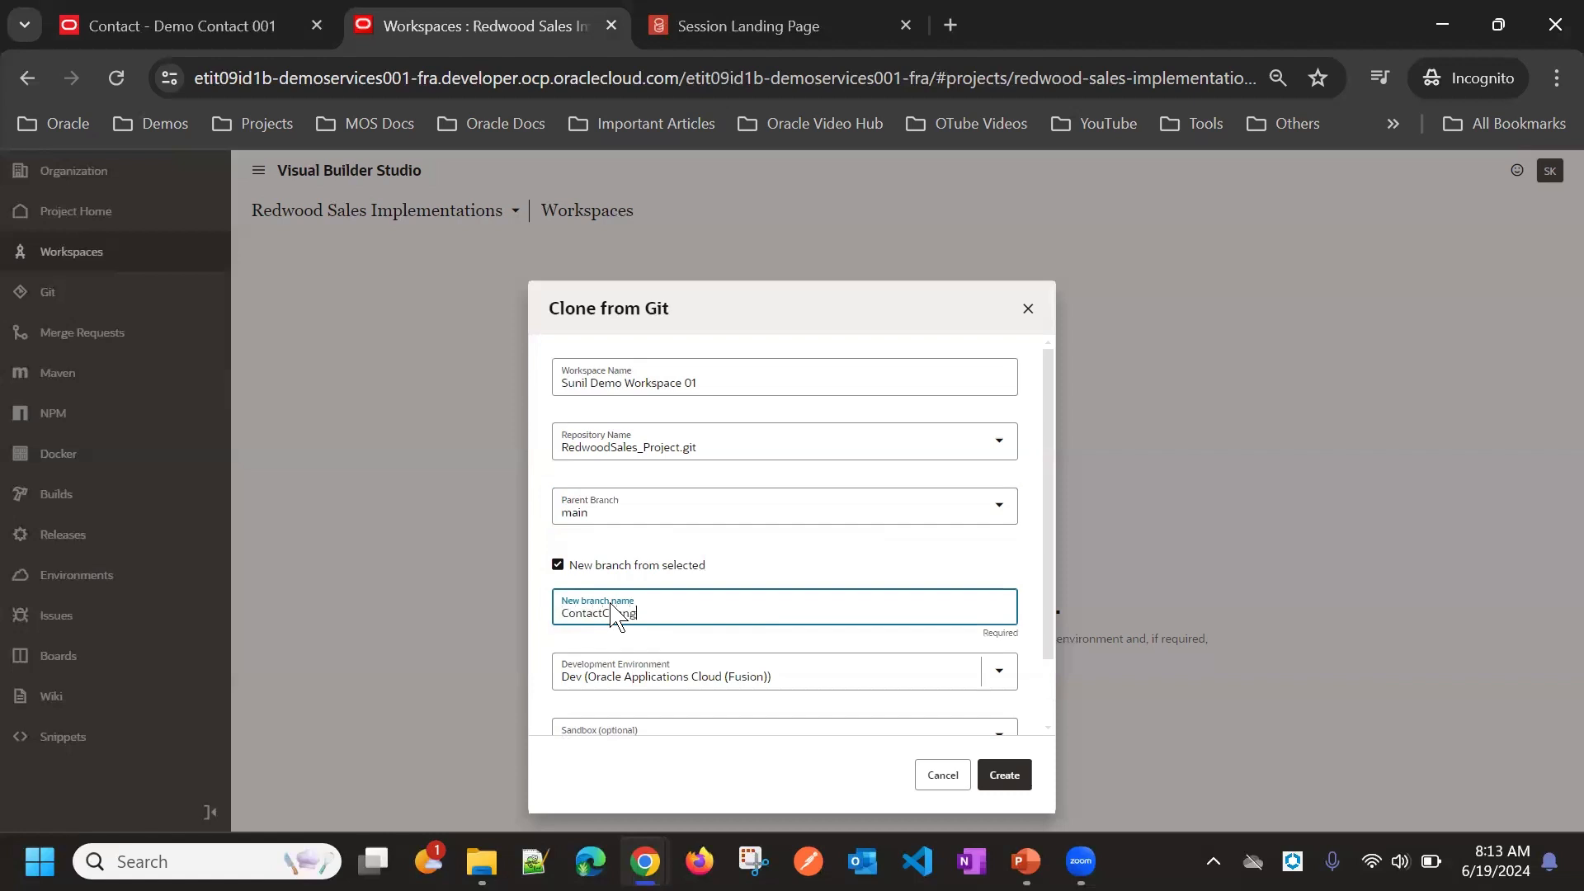
type("s")
left_click(860, 569)
scroll(860, 569, "down", 1)
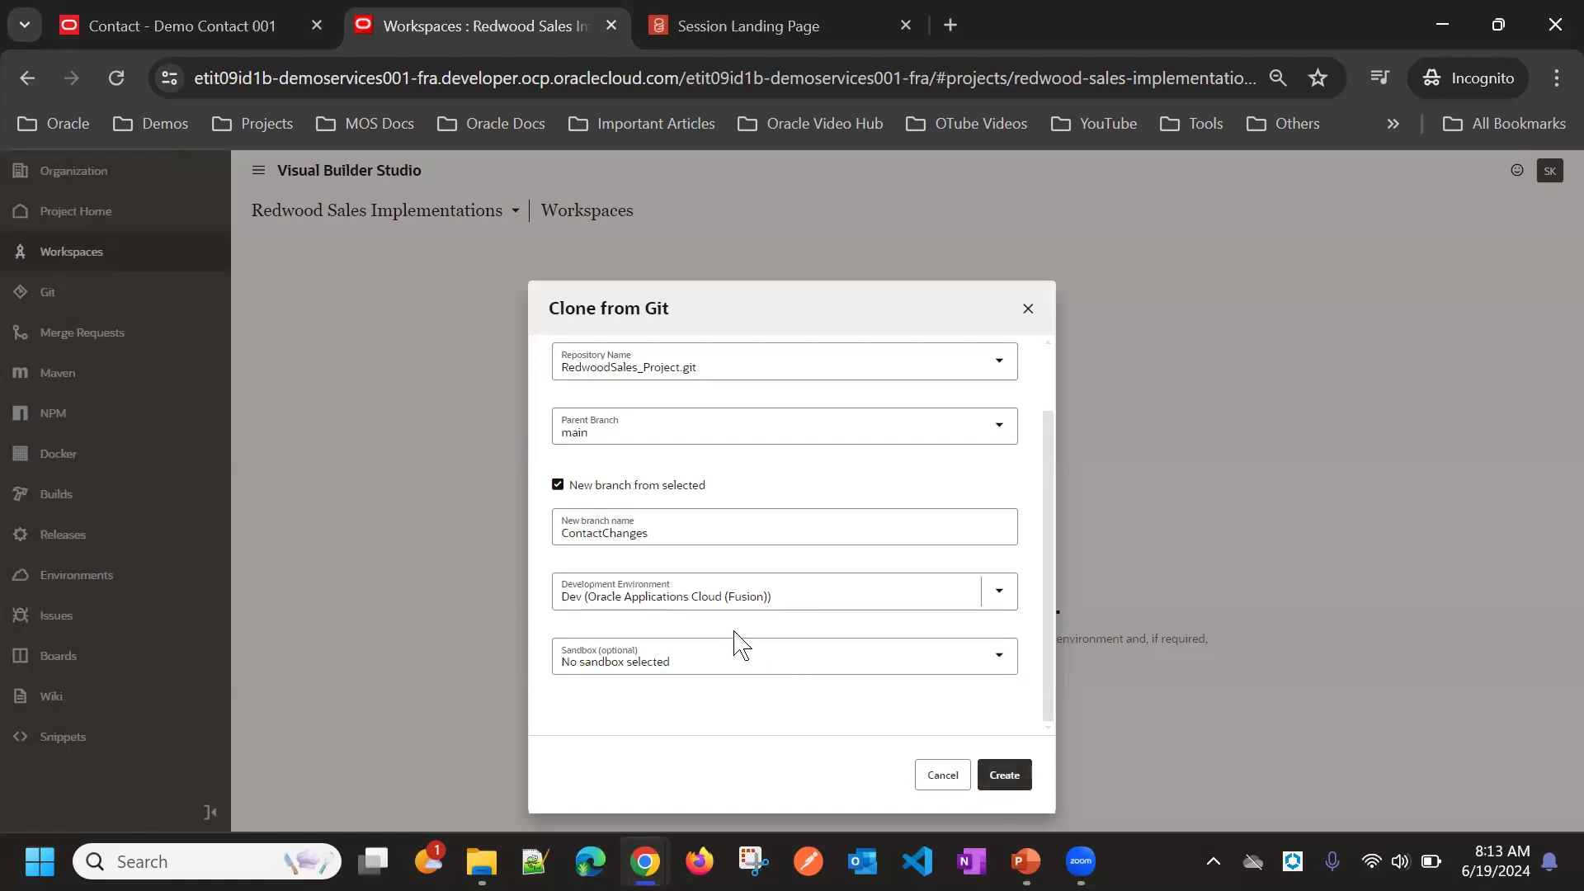
scroll(717, 487, "up", 2)
scroll(734, 495, "down", 2)
left_click(990, 780)
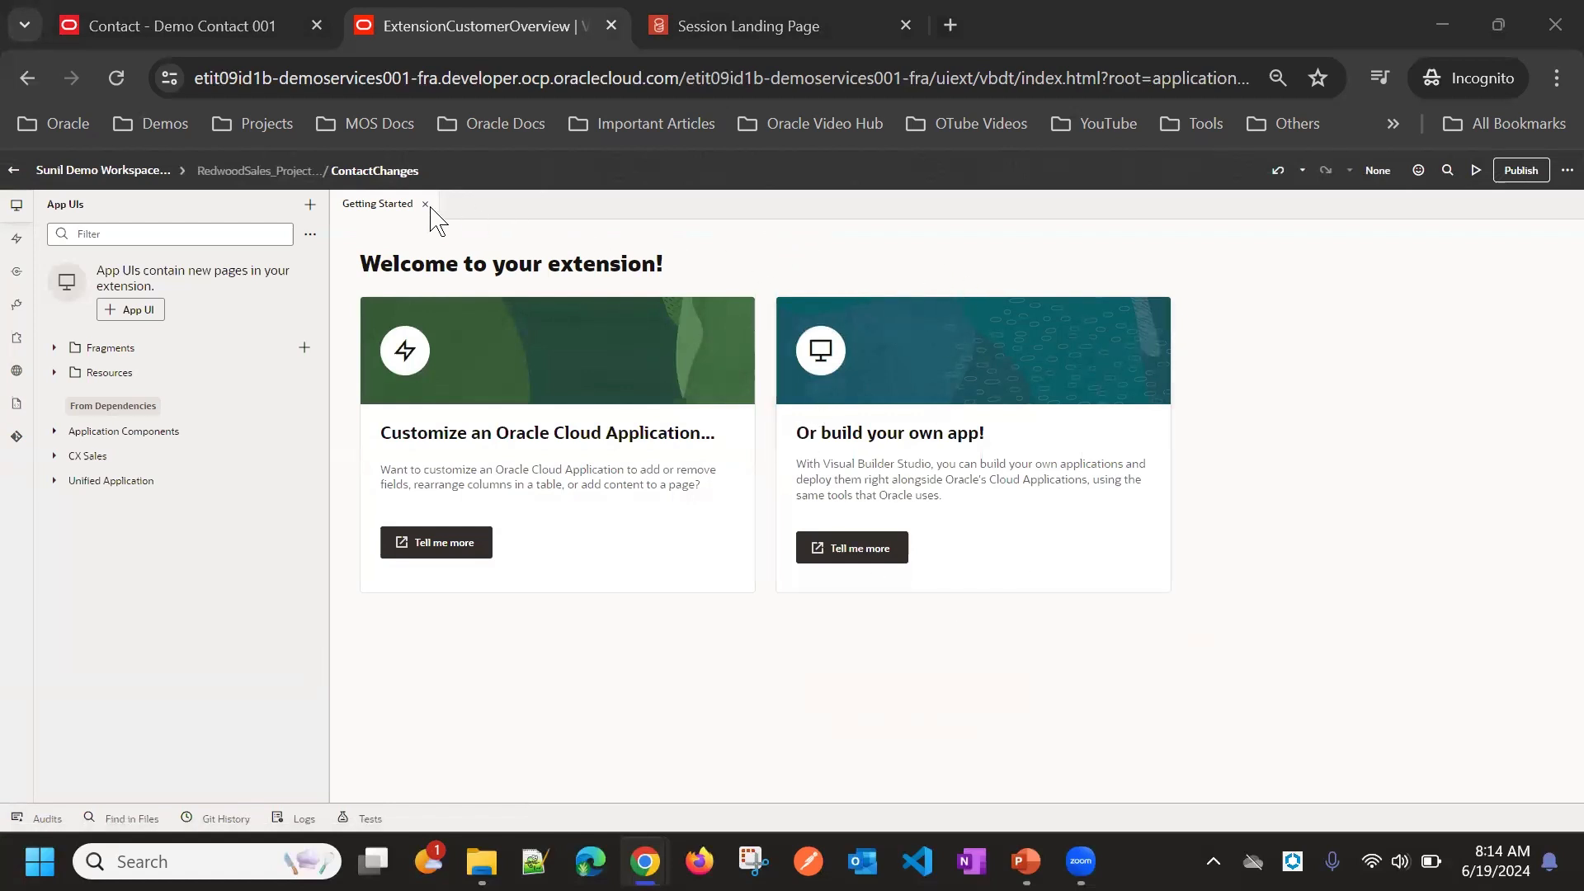
Step: Return to the project home and review its workspaces, recent activities and team members
left_click(18, 172)
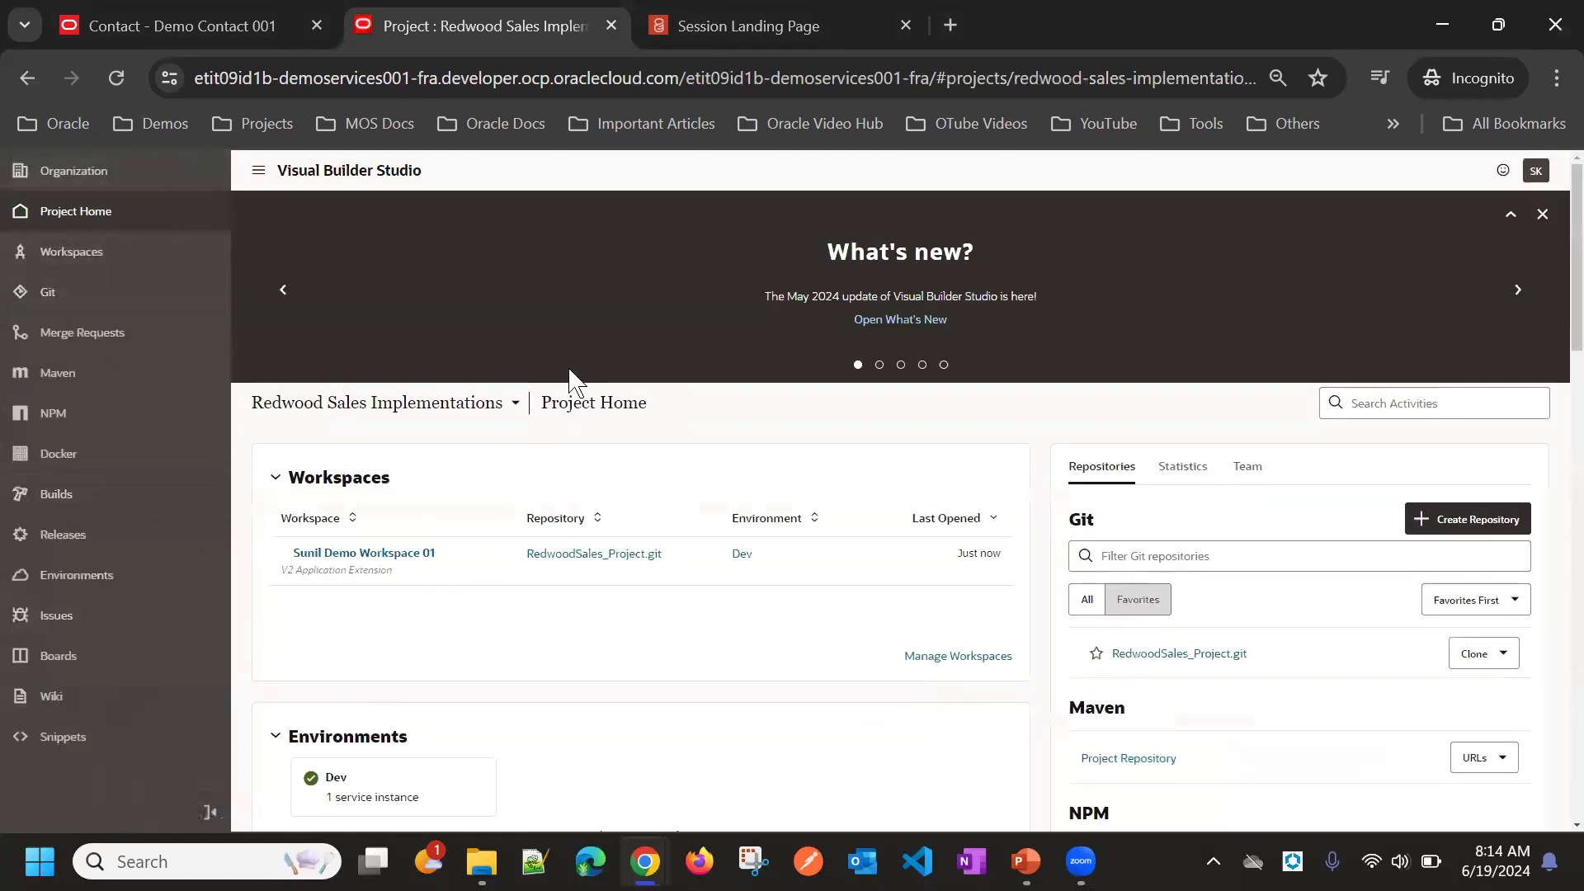
scroll(134, 655, "down", 8)
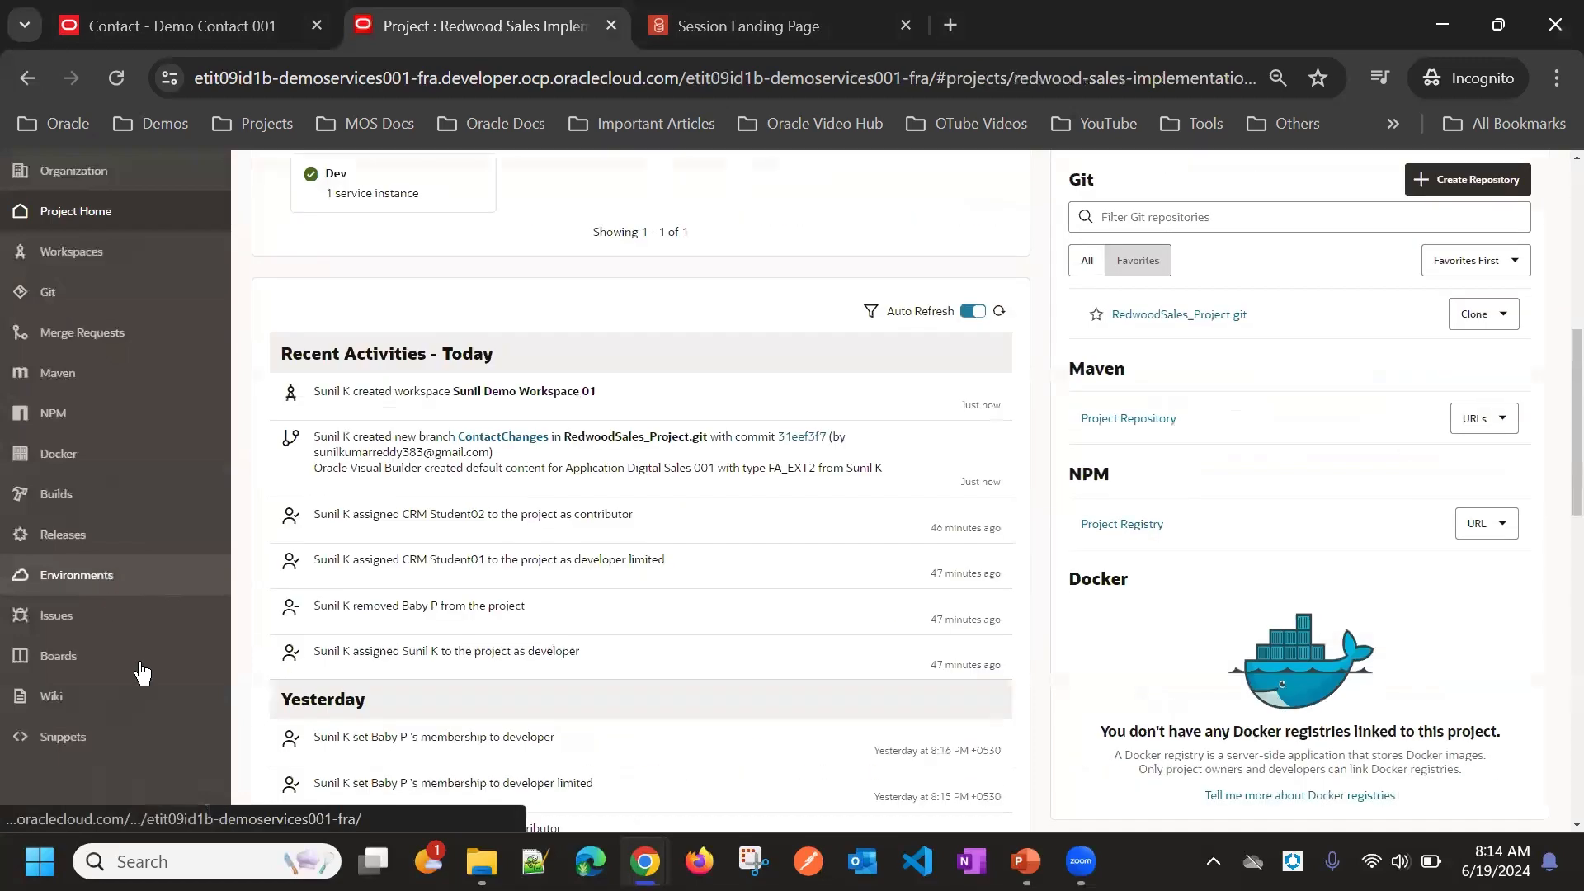
scroll(570, 574, "up", 9)
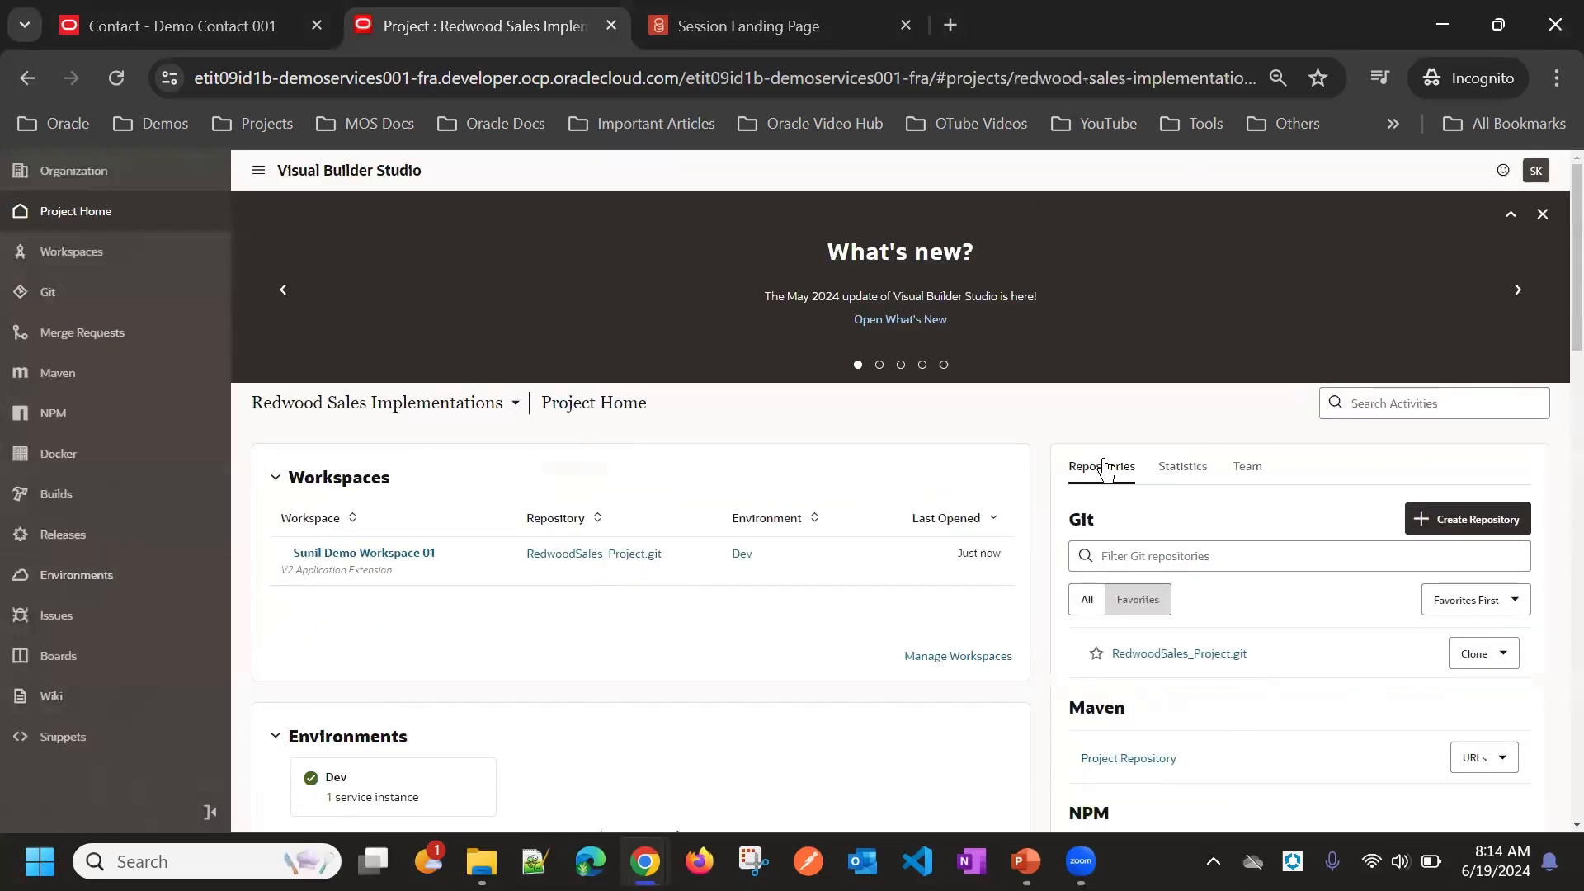
scroll(1167, 566, "down", 5)
scroll(1178, 537, "up", 5)
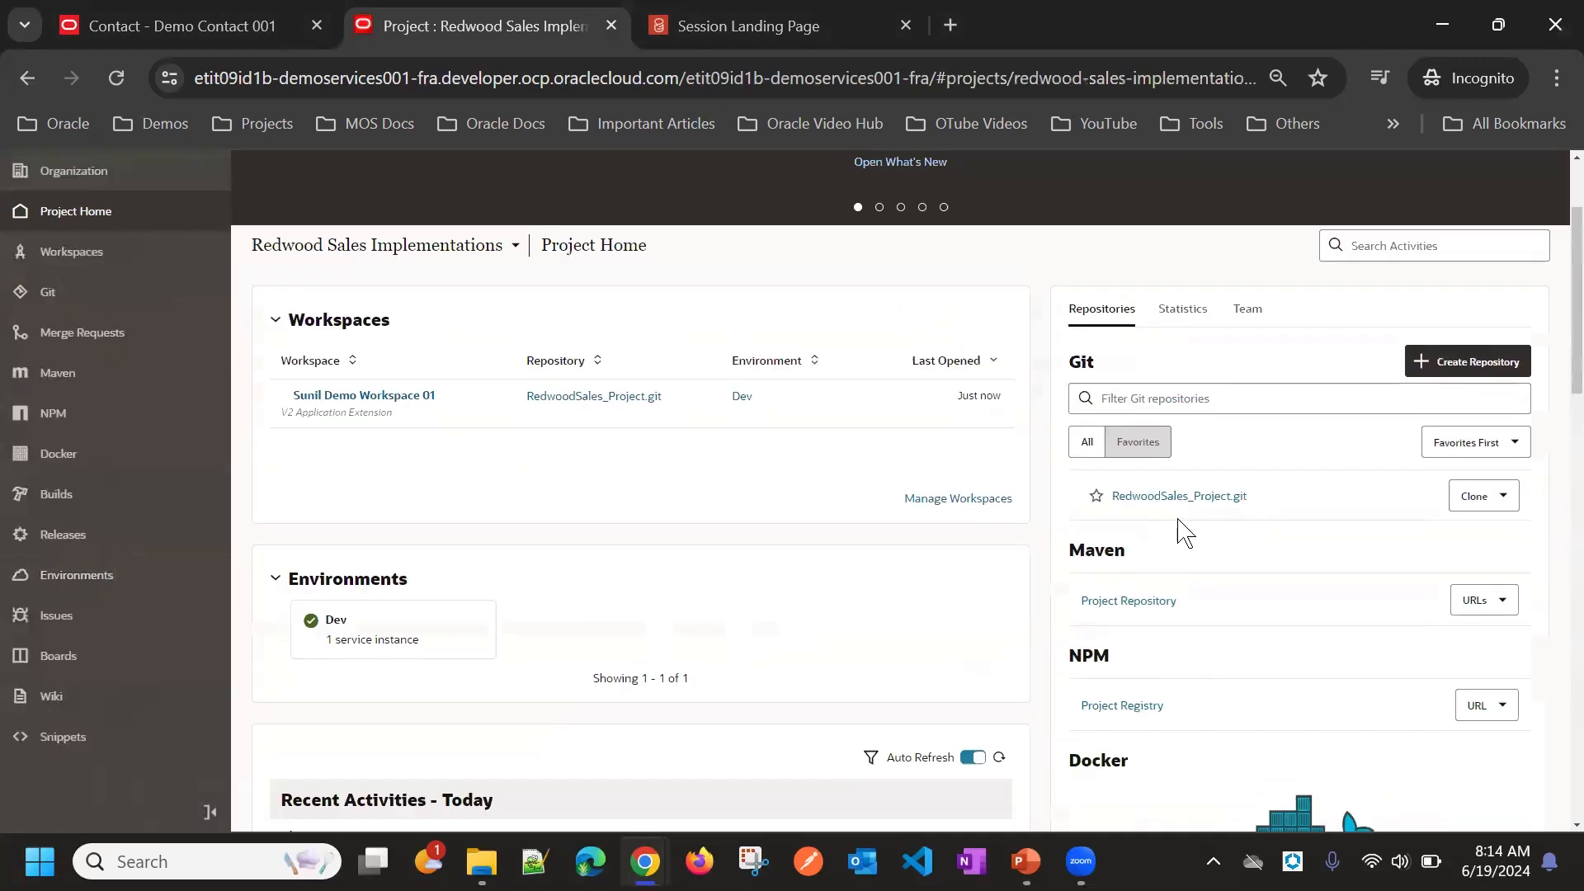
left_click(1247, 469)
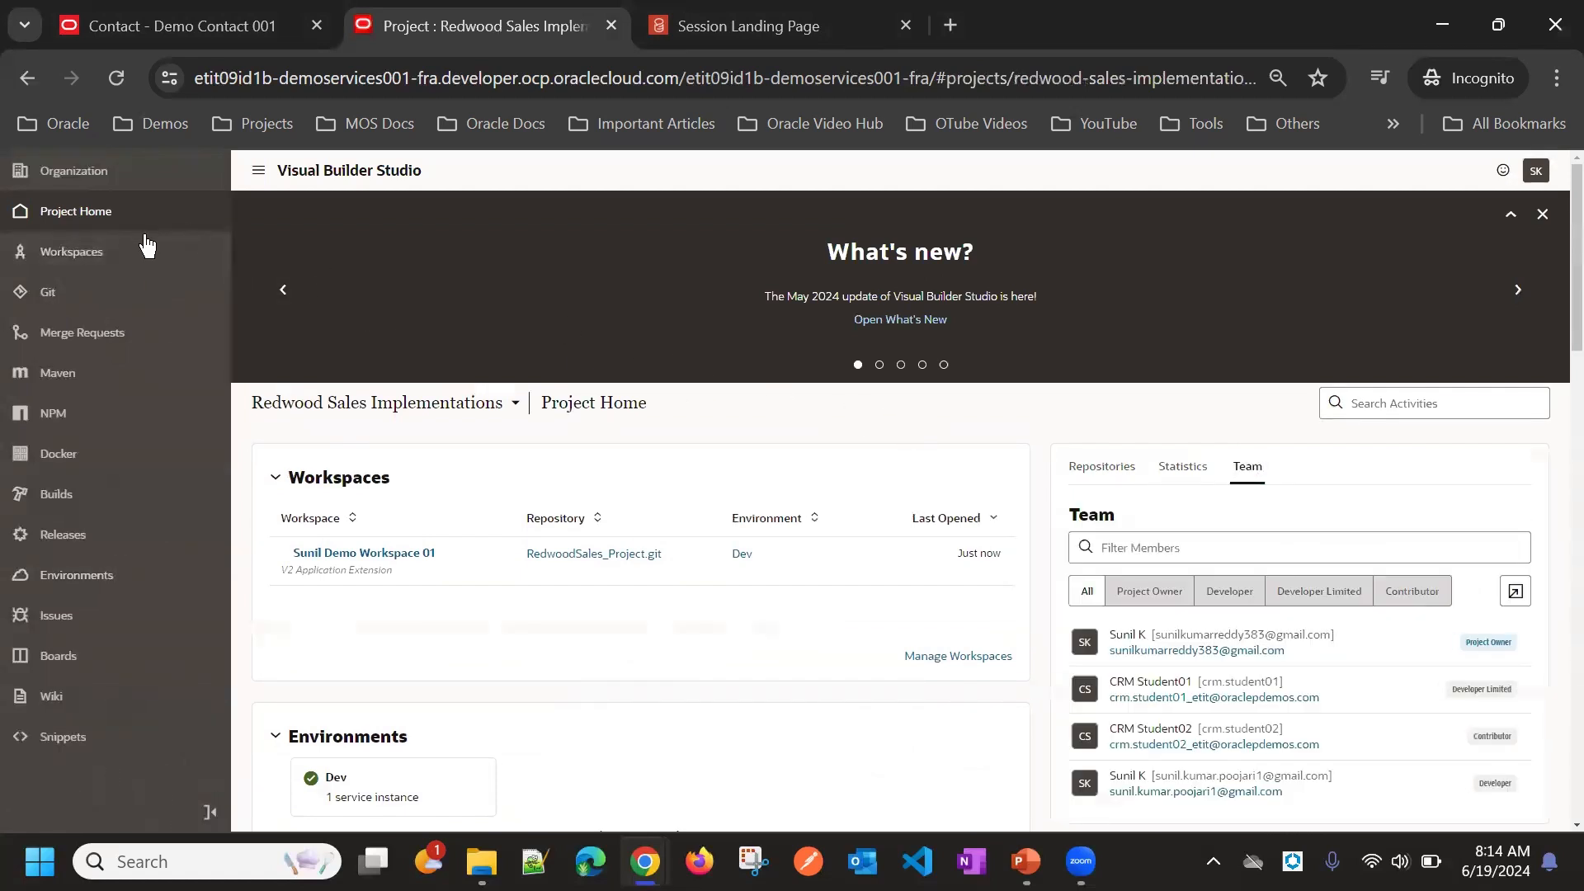
scroll(1198, 458, "down", 1)
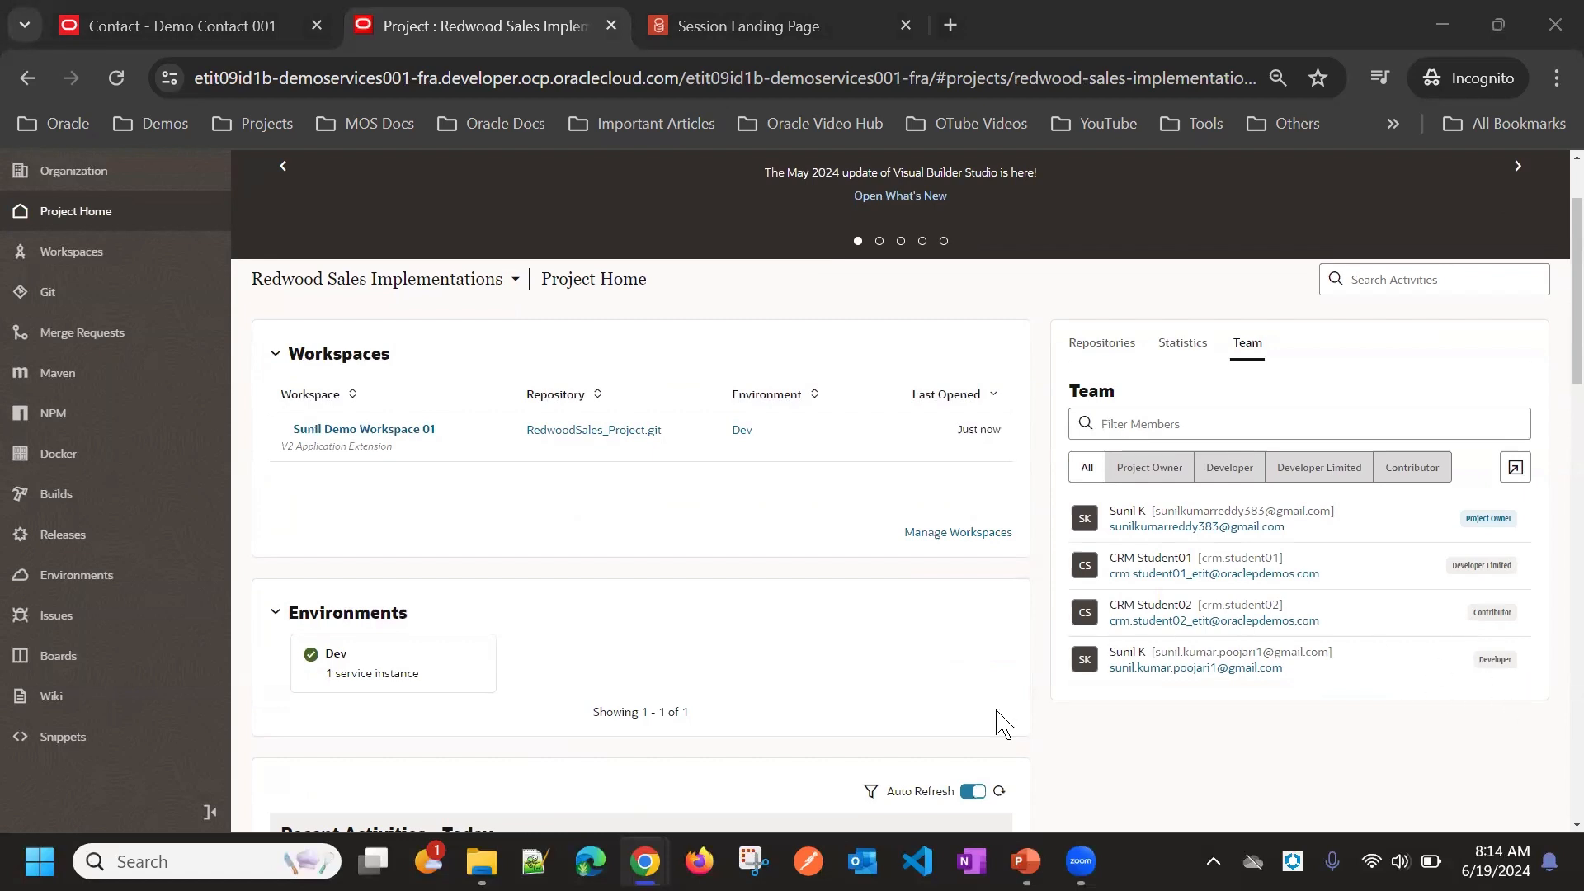
Step: Switch to the other browser window and review that project home's team and recent activities
mouse_move(630, 852)
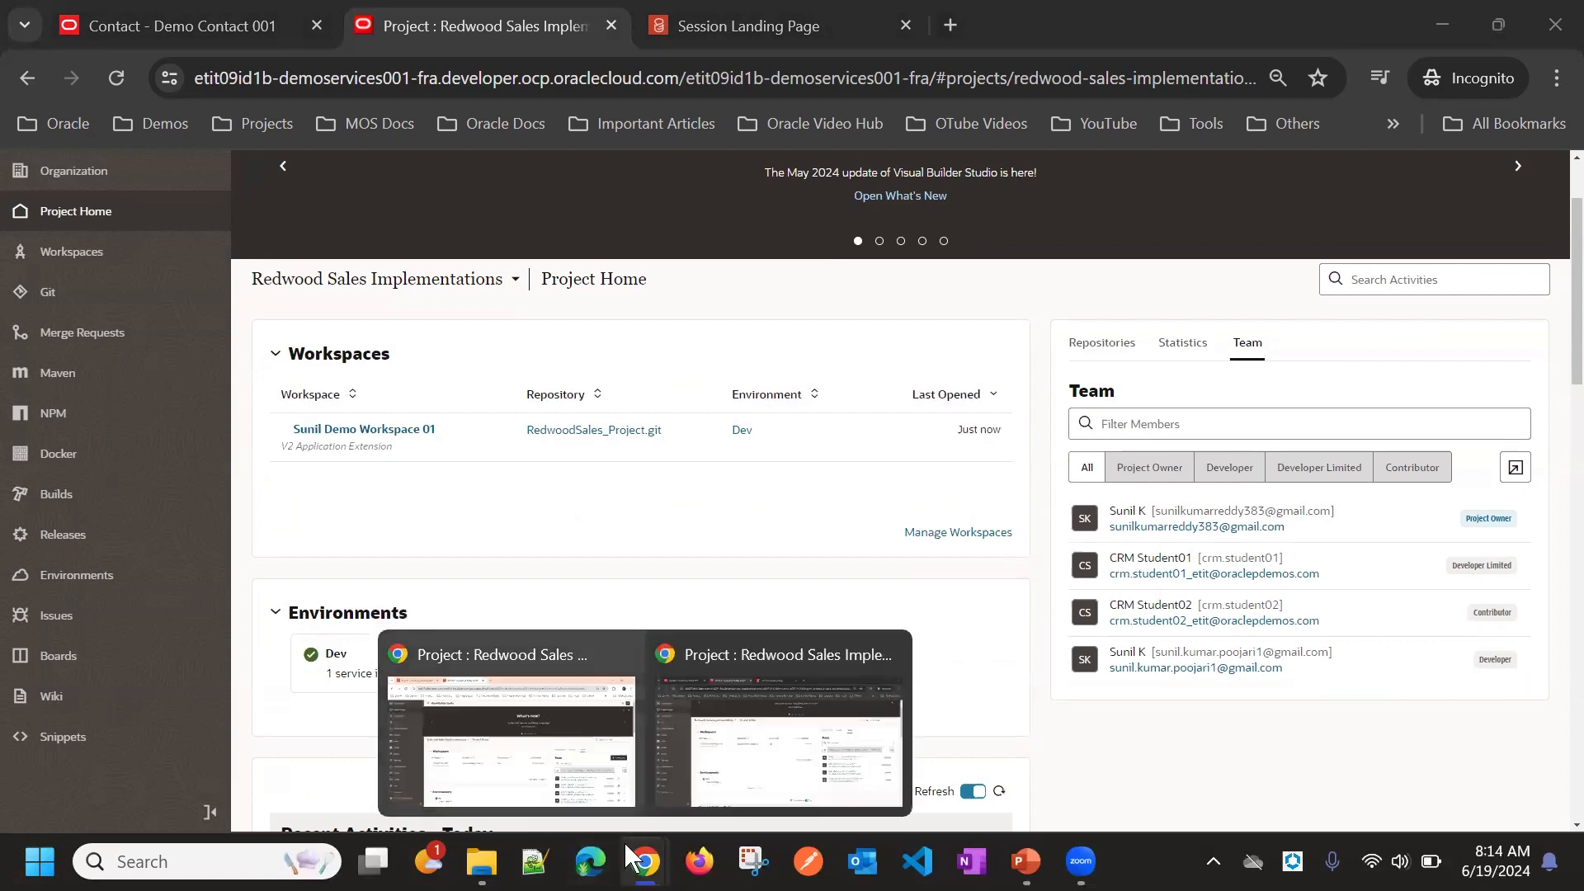
left_click(541, 742)
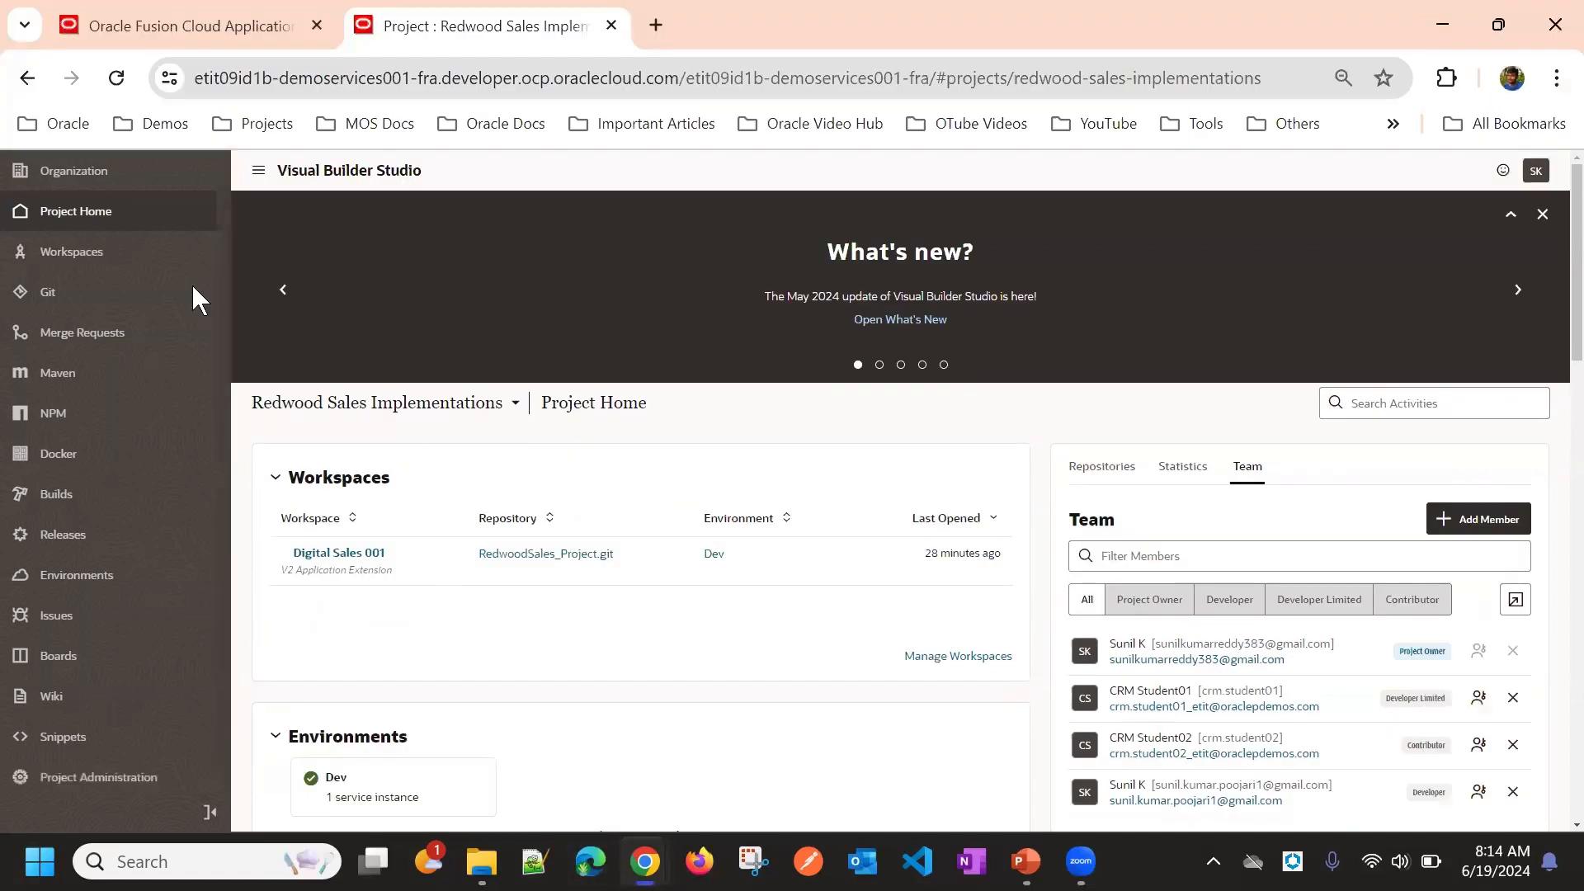
left_click(79, 201)
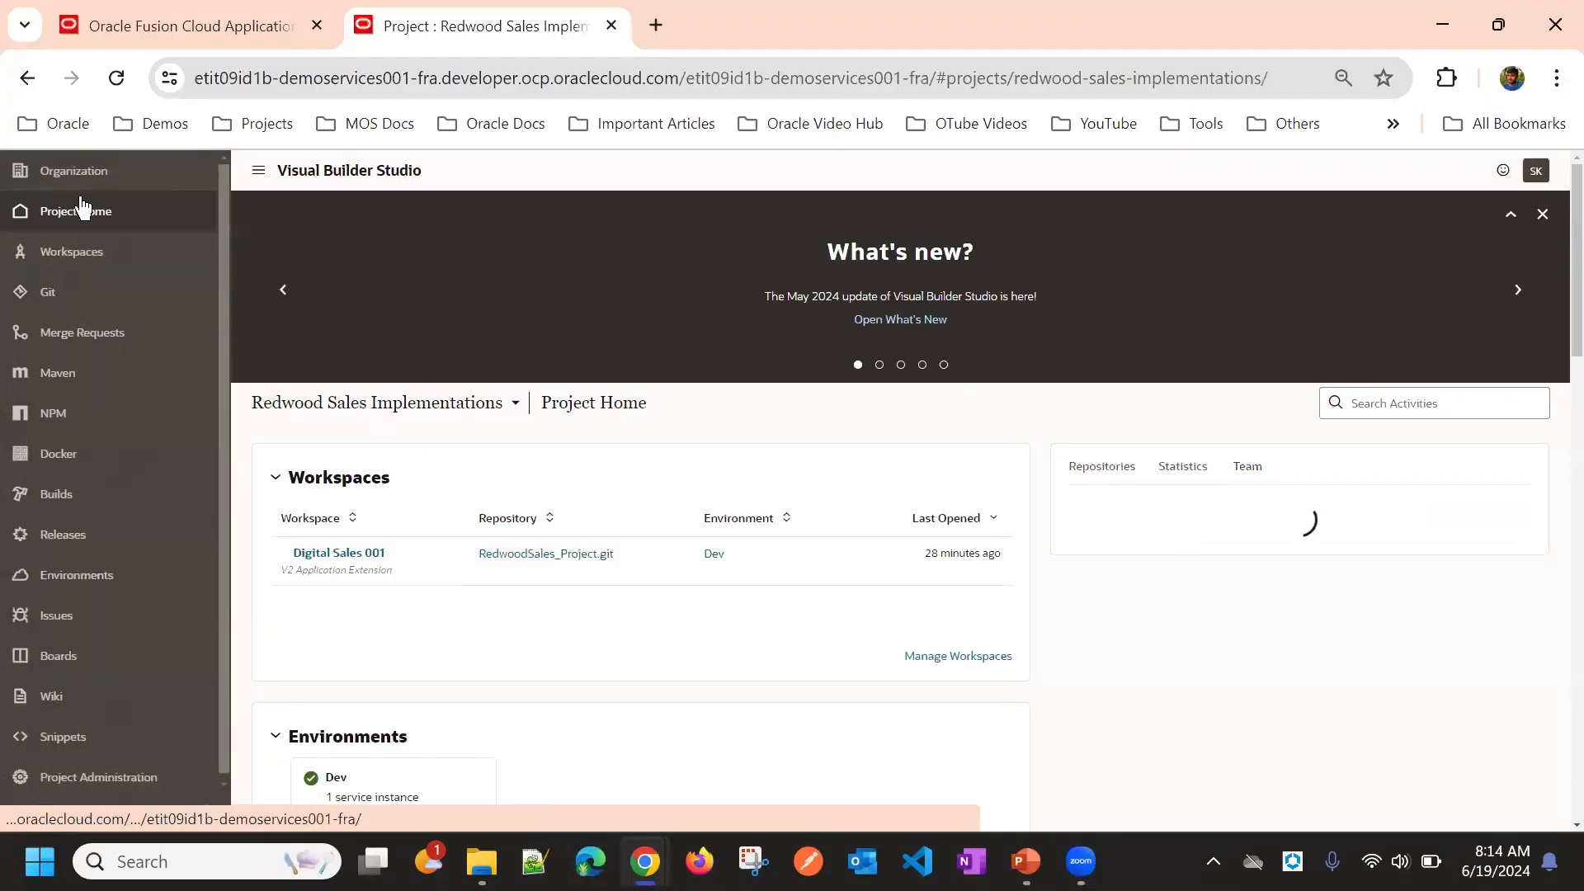
scroll(660, 334, "down", 5)
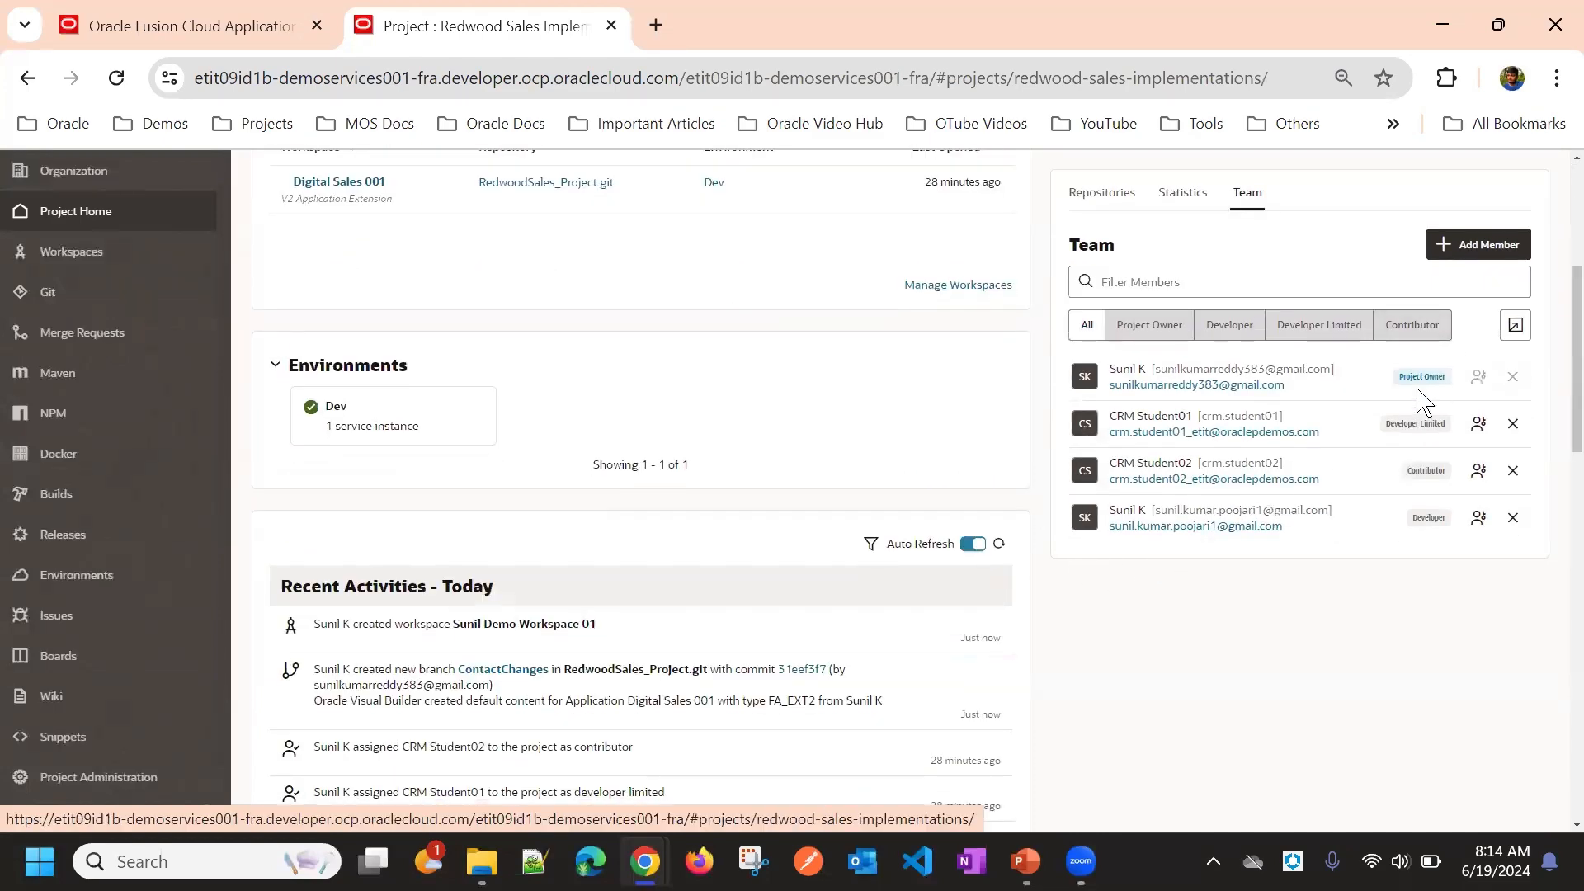
Step: Review the Project Administration options, then return to the project home's workspaces and team list
scroll(160, 569, "up", 5)
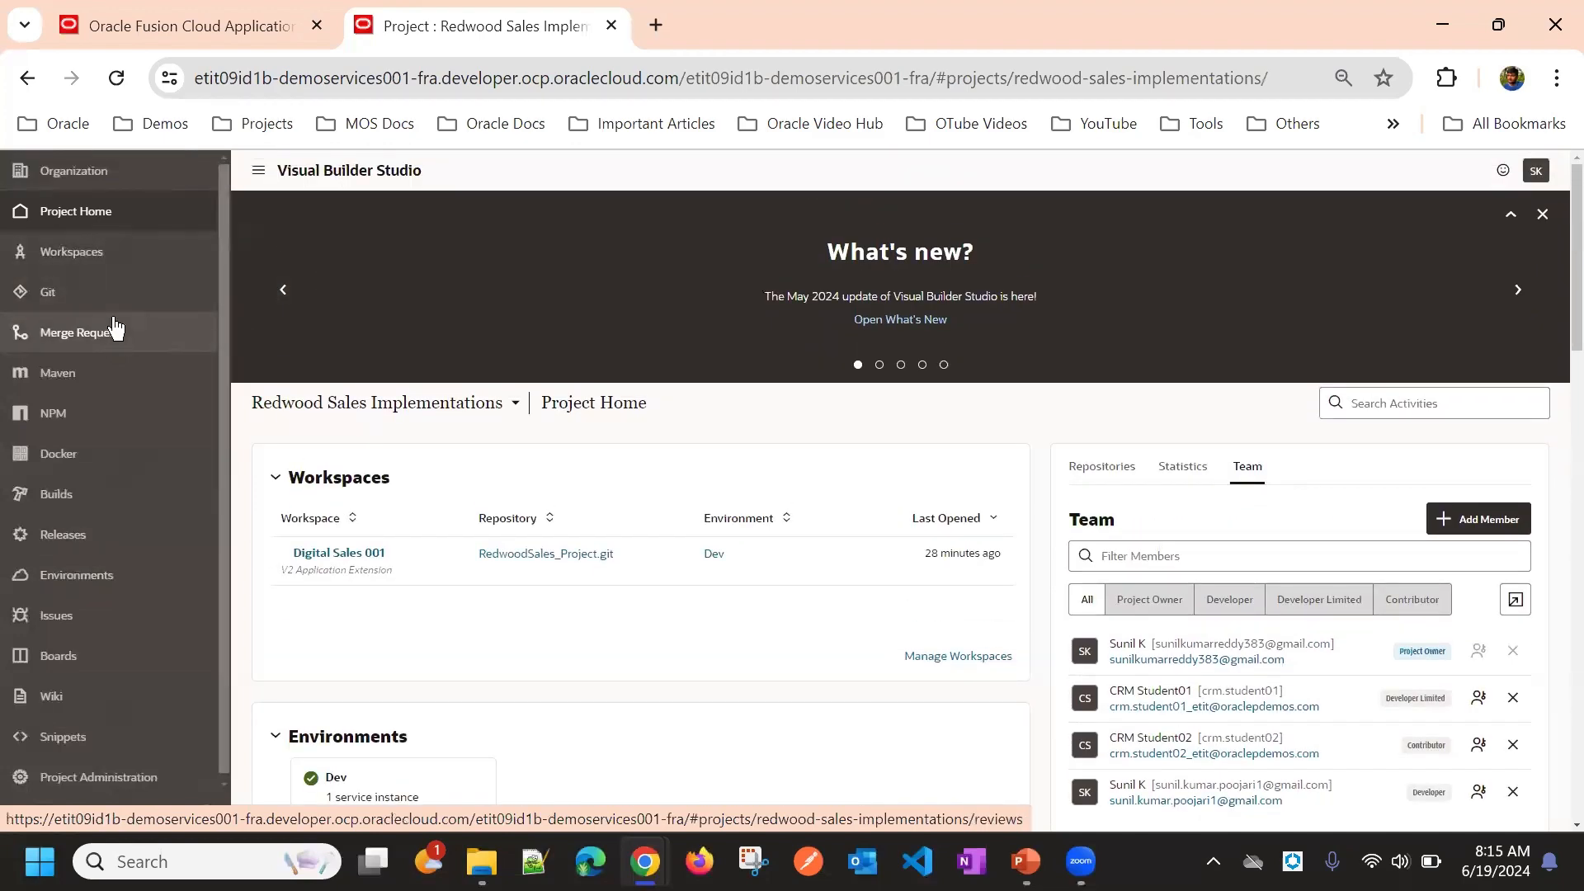
scroll(127, 294, "down", 1)
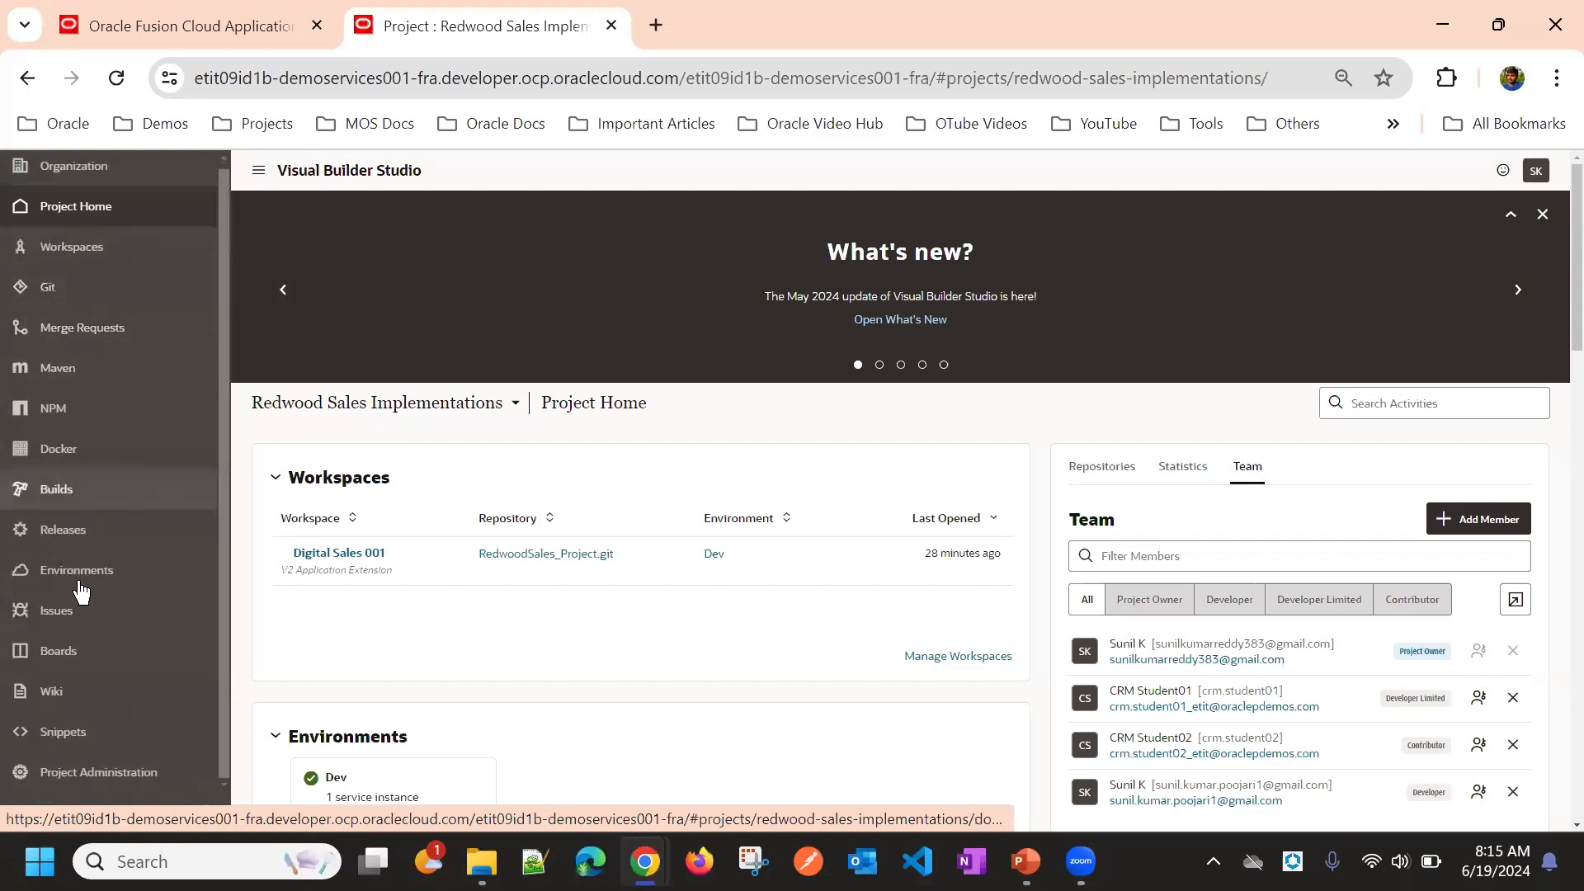
left_click(103, 775)
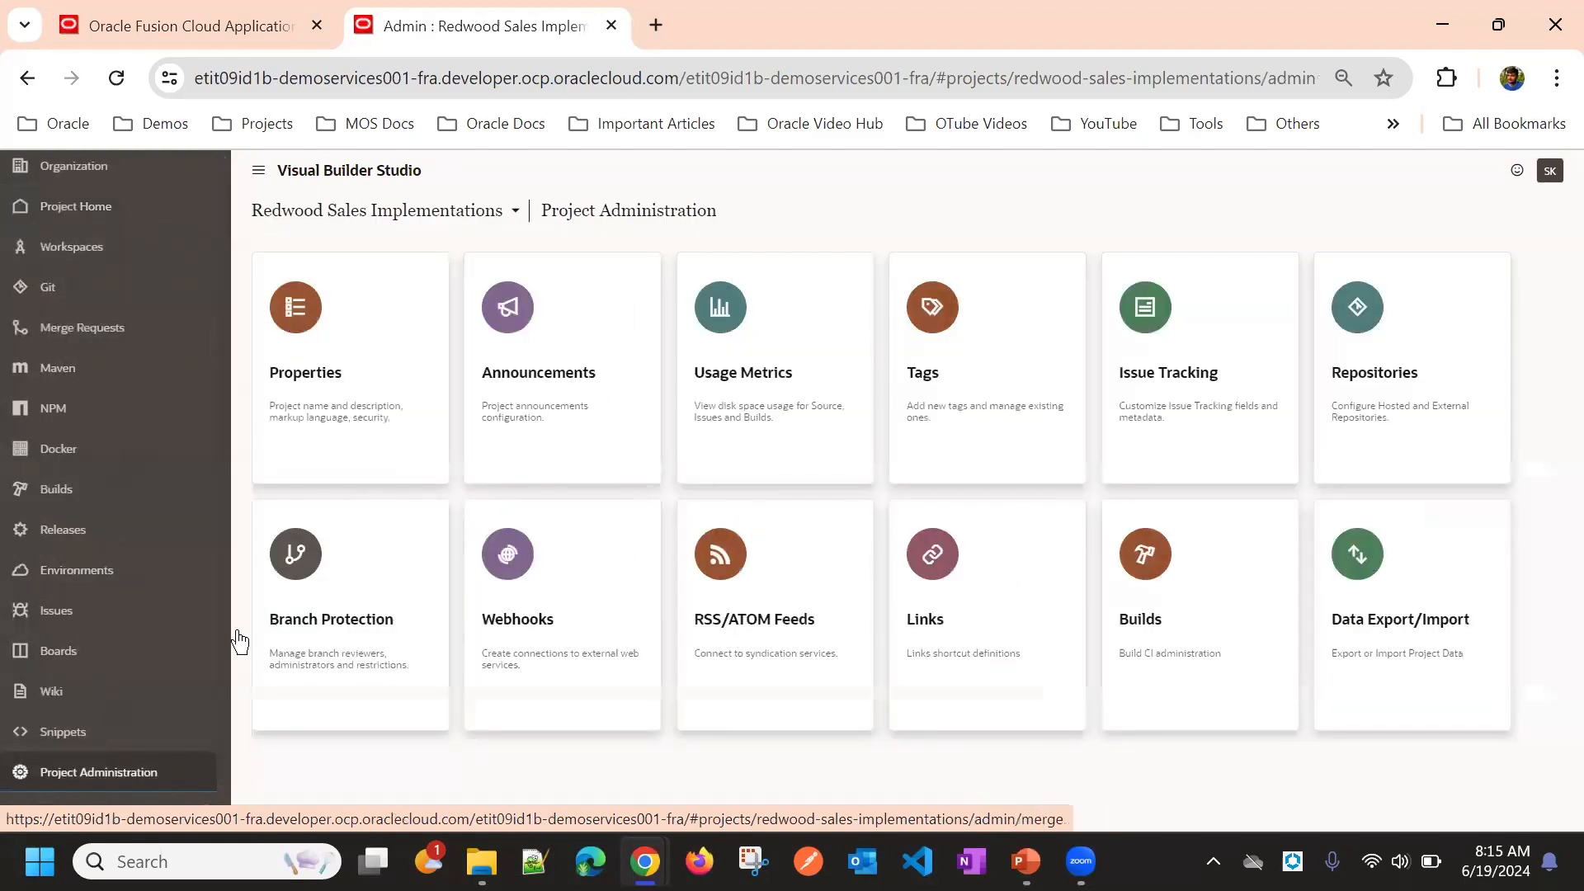
left_click(110, 212)
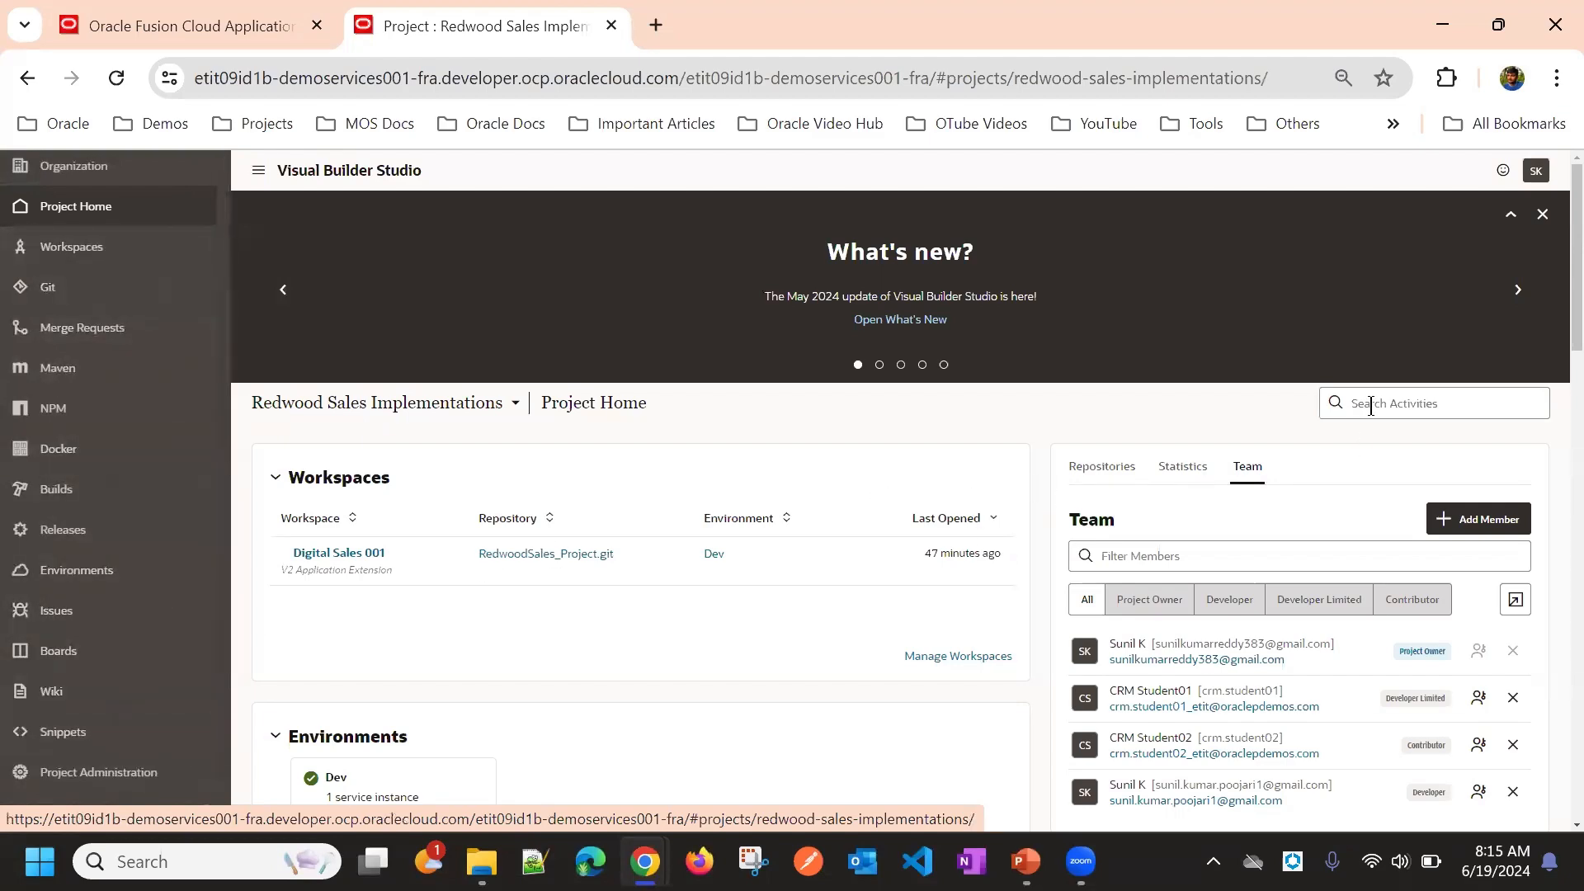
scroll(1370, 408, "down", 3)
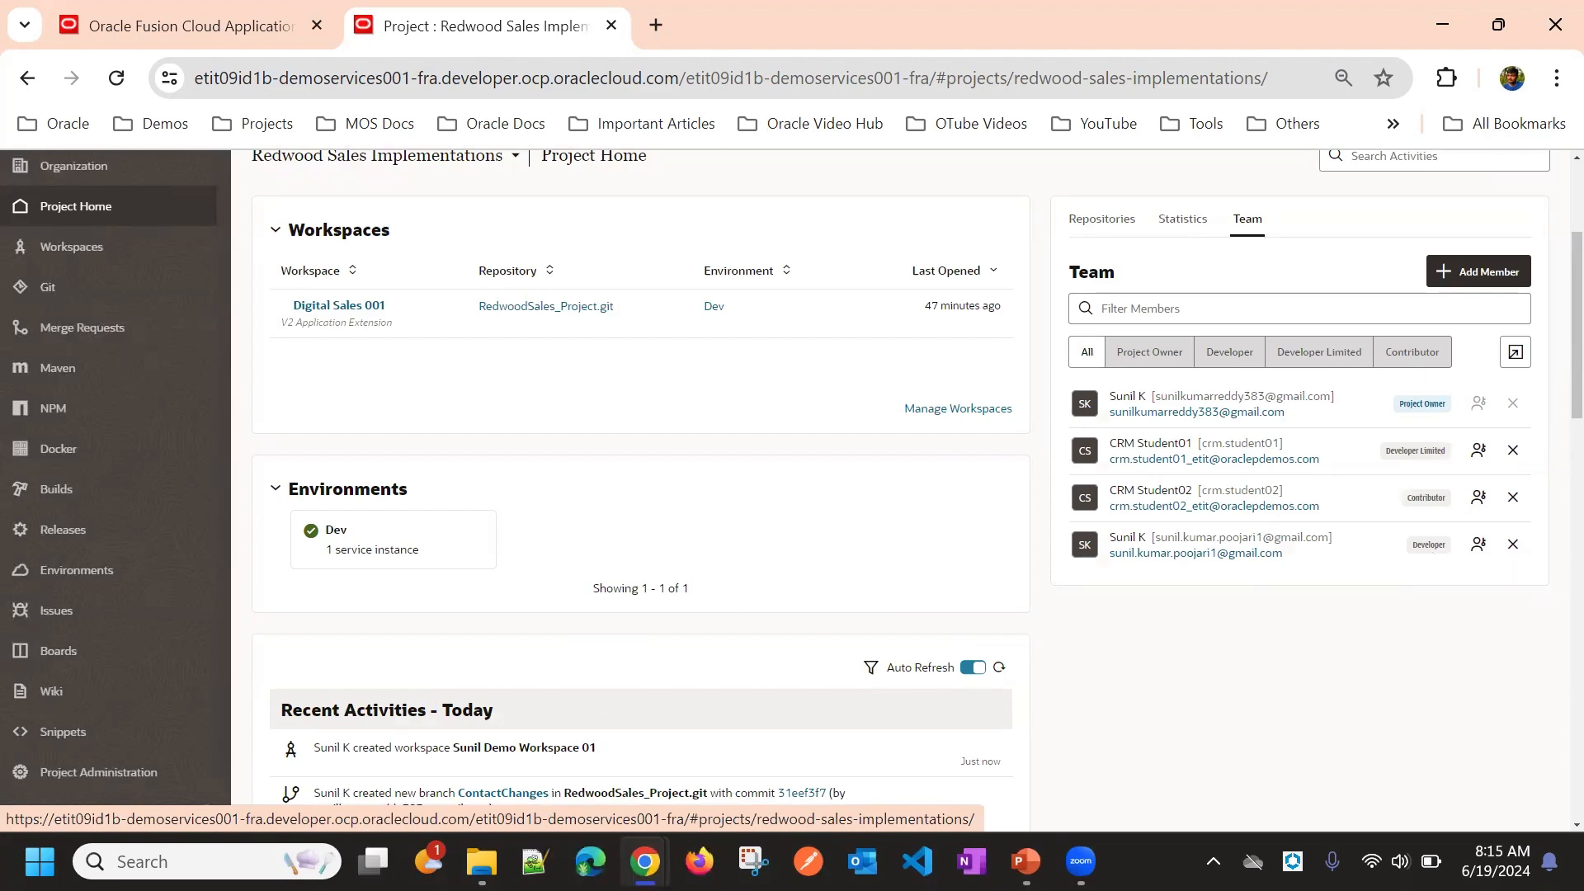
Step: Switch to the other browser window and browse its project home, activities and Builds jobs page
mouse_move(645, 861)
left_click(722, 689)
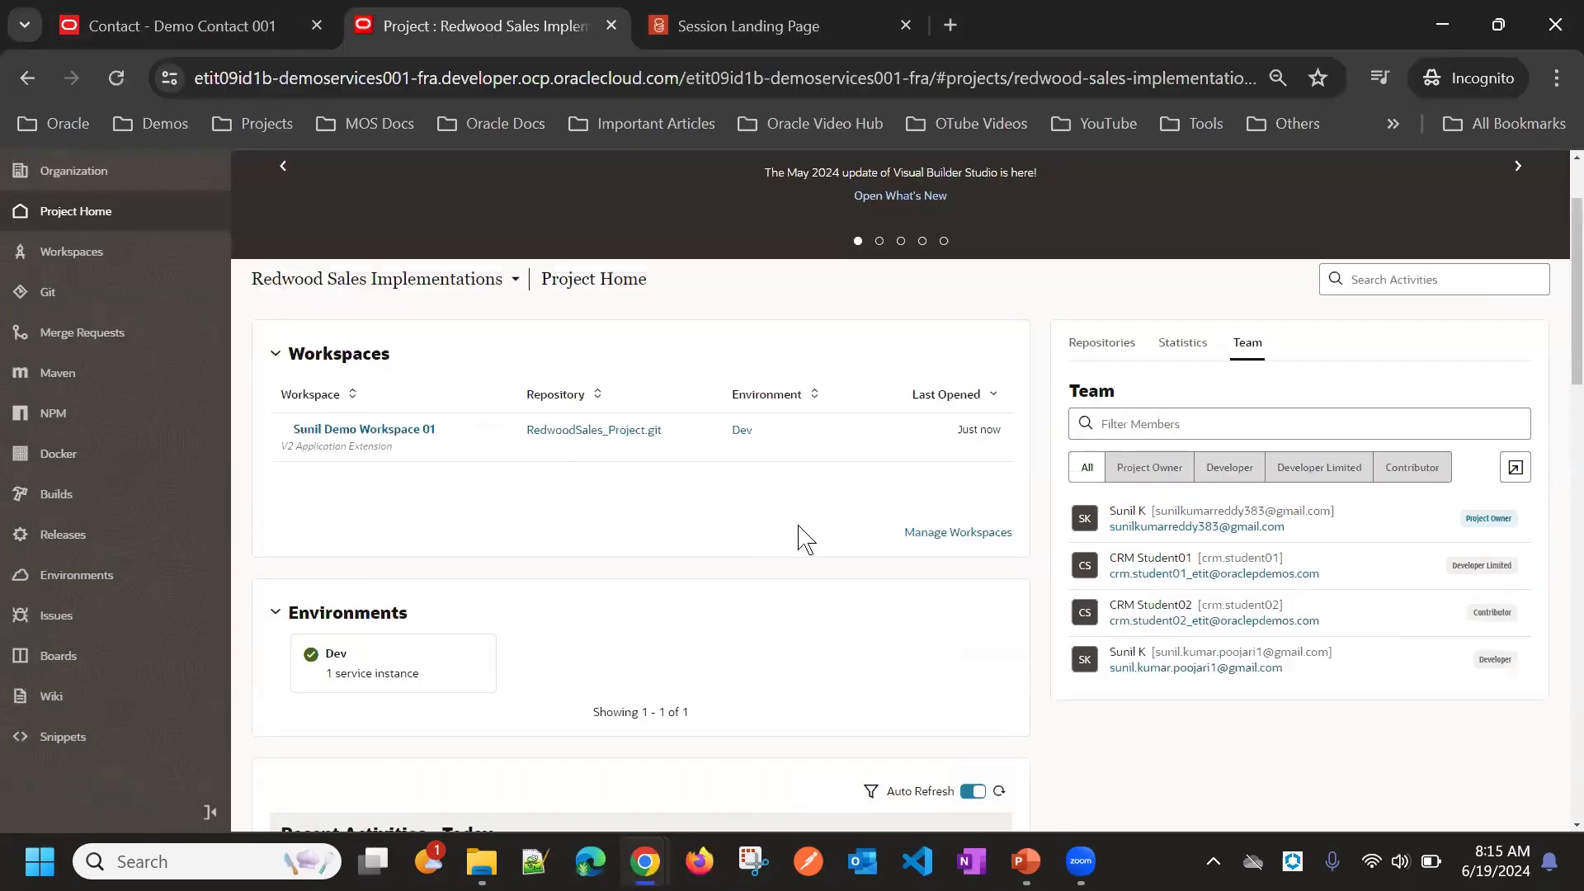
scroll(747, 330, "up", 2)
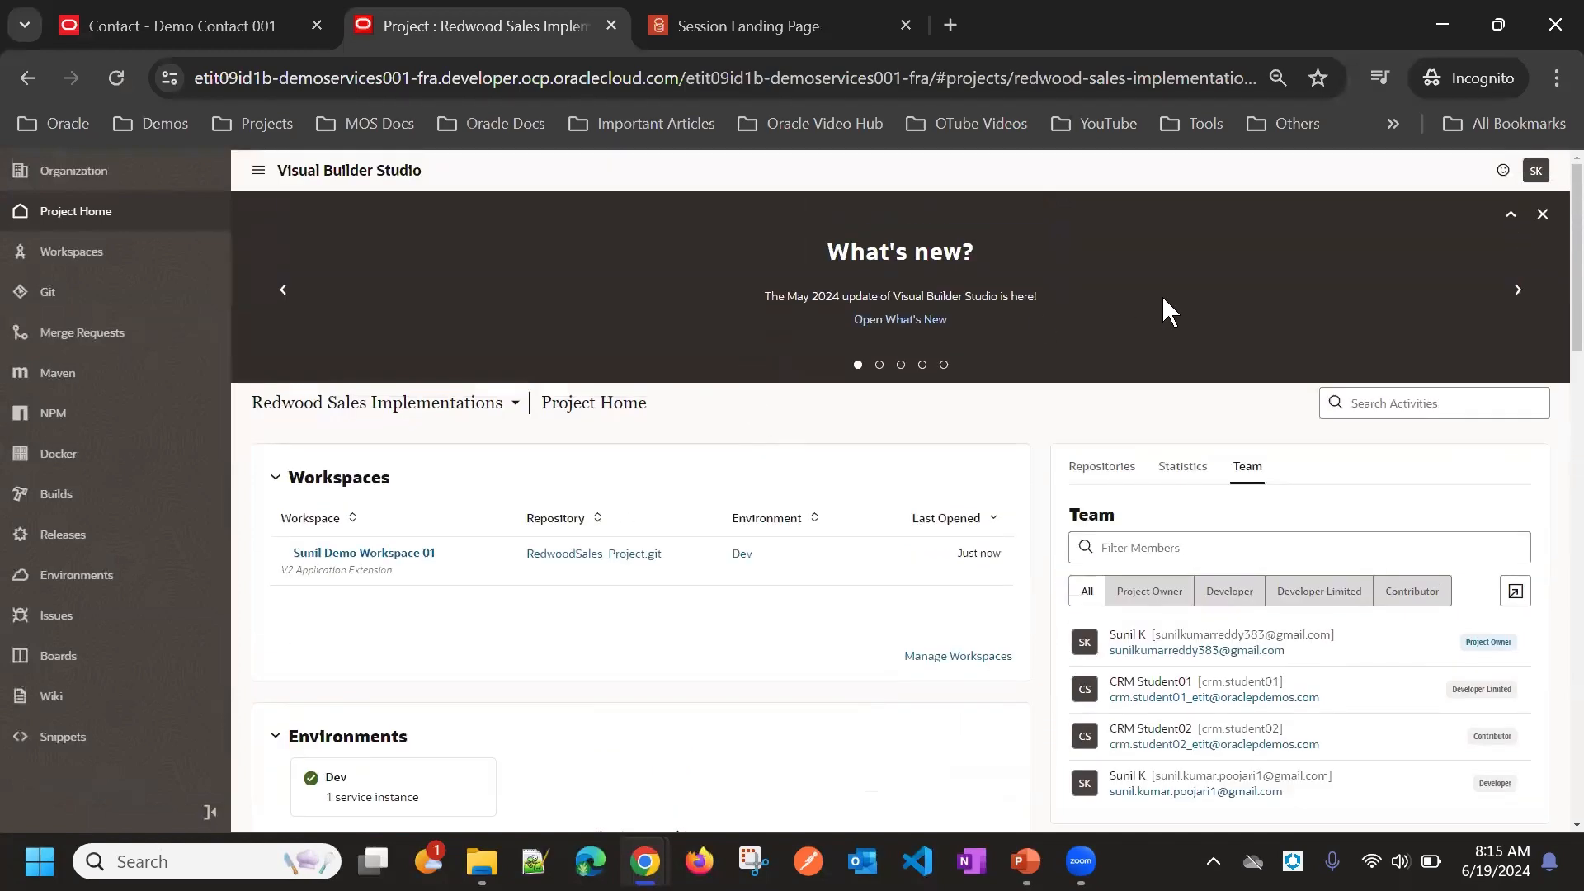
scroll(1116, 290, "down", 3)
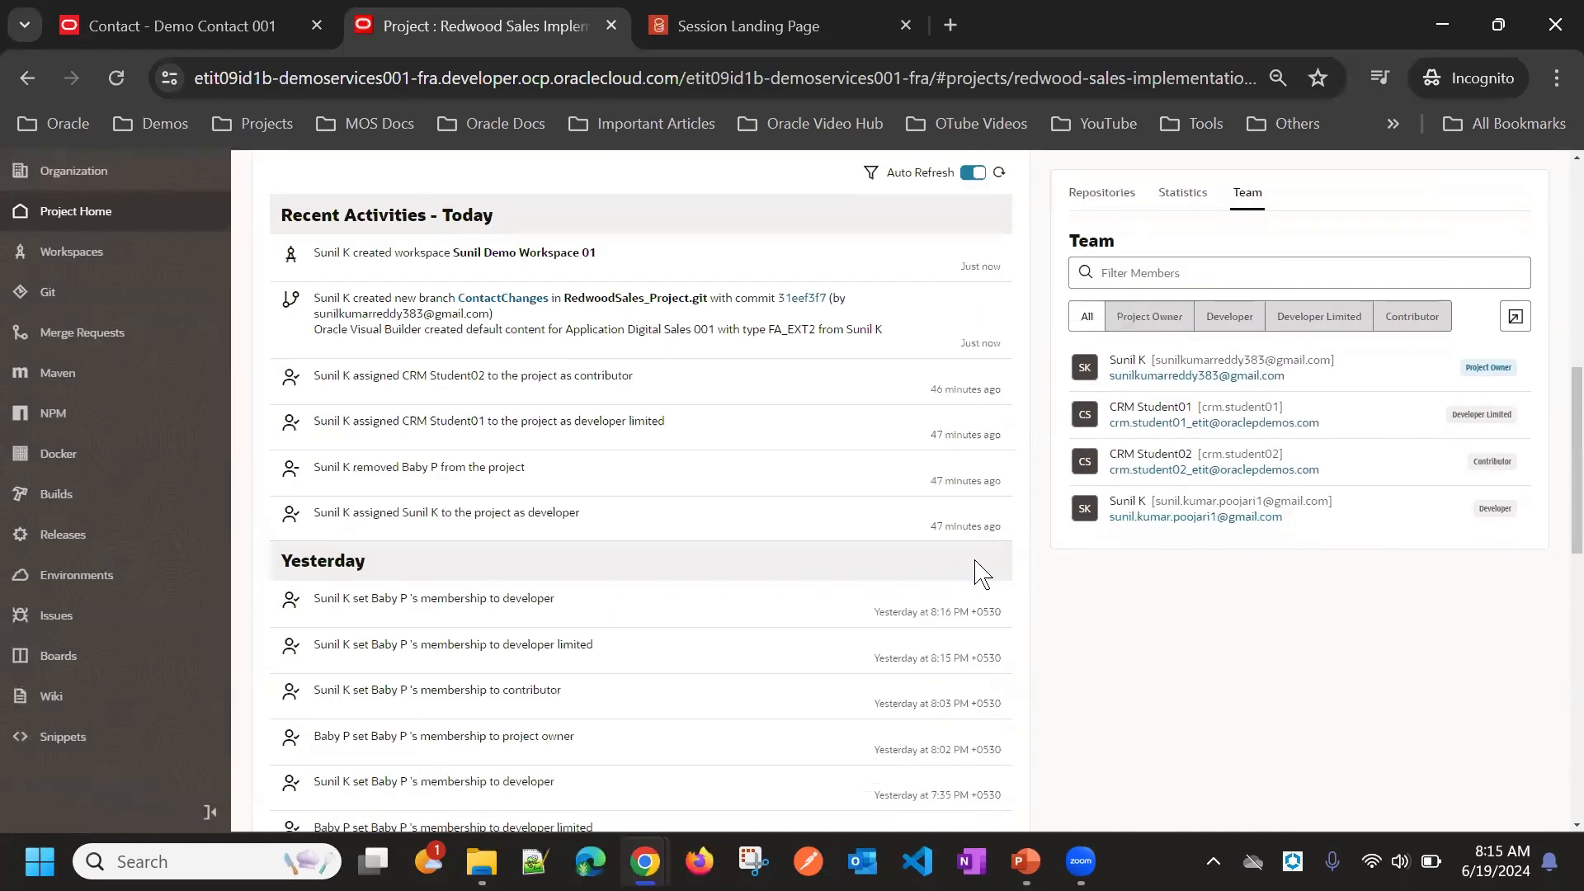
scroll(67, 678, "up", 5)
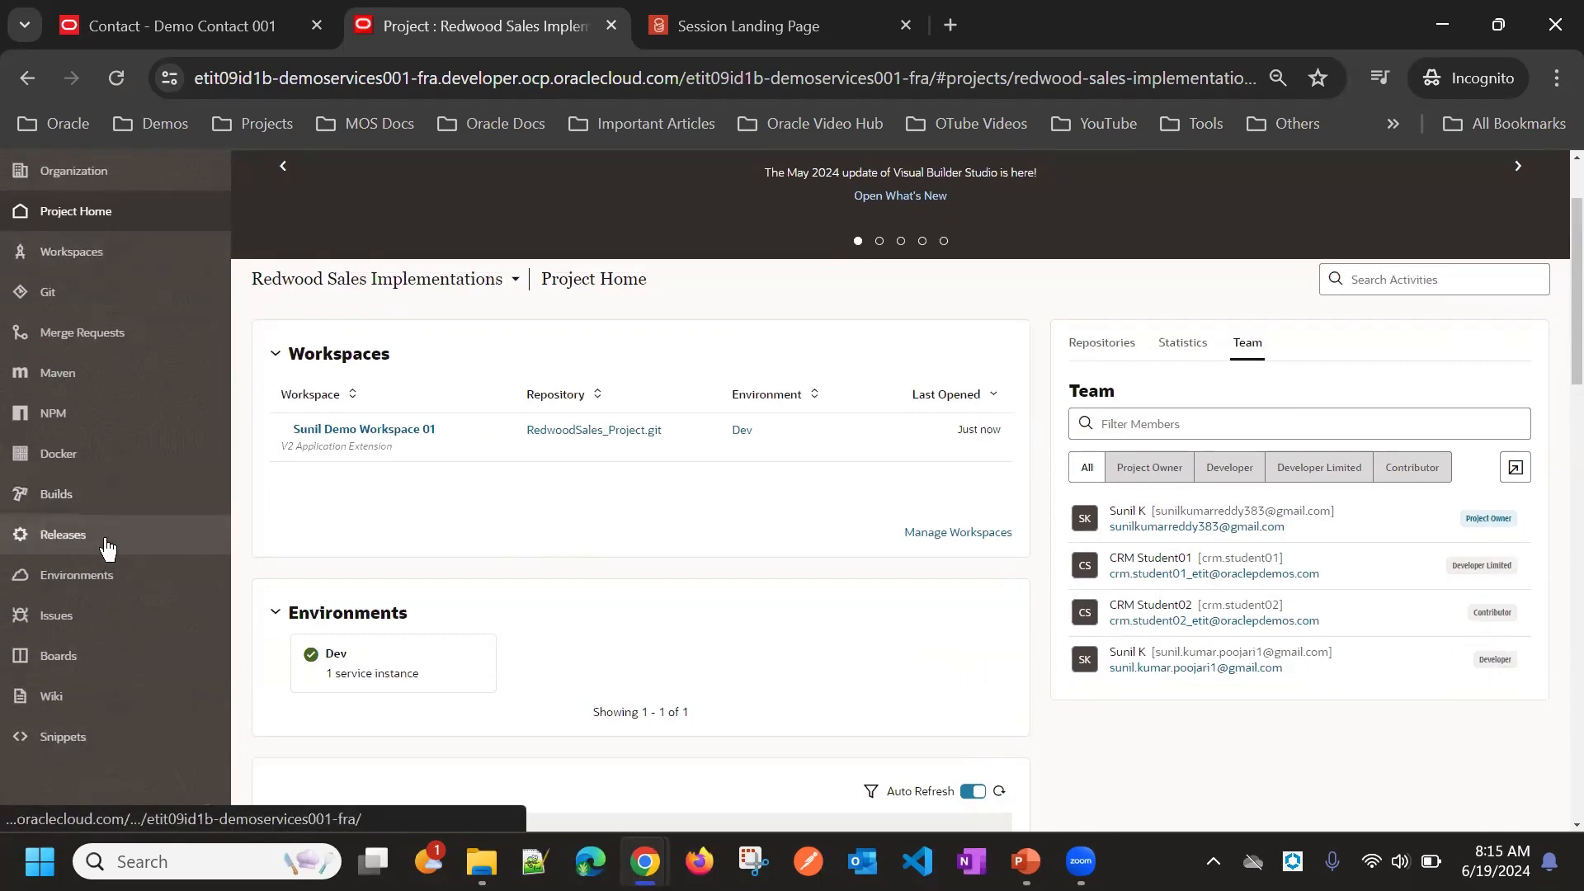
left_click(72, 495)
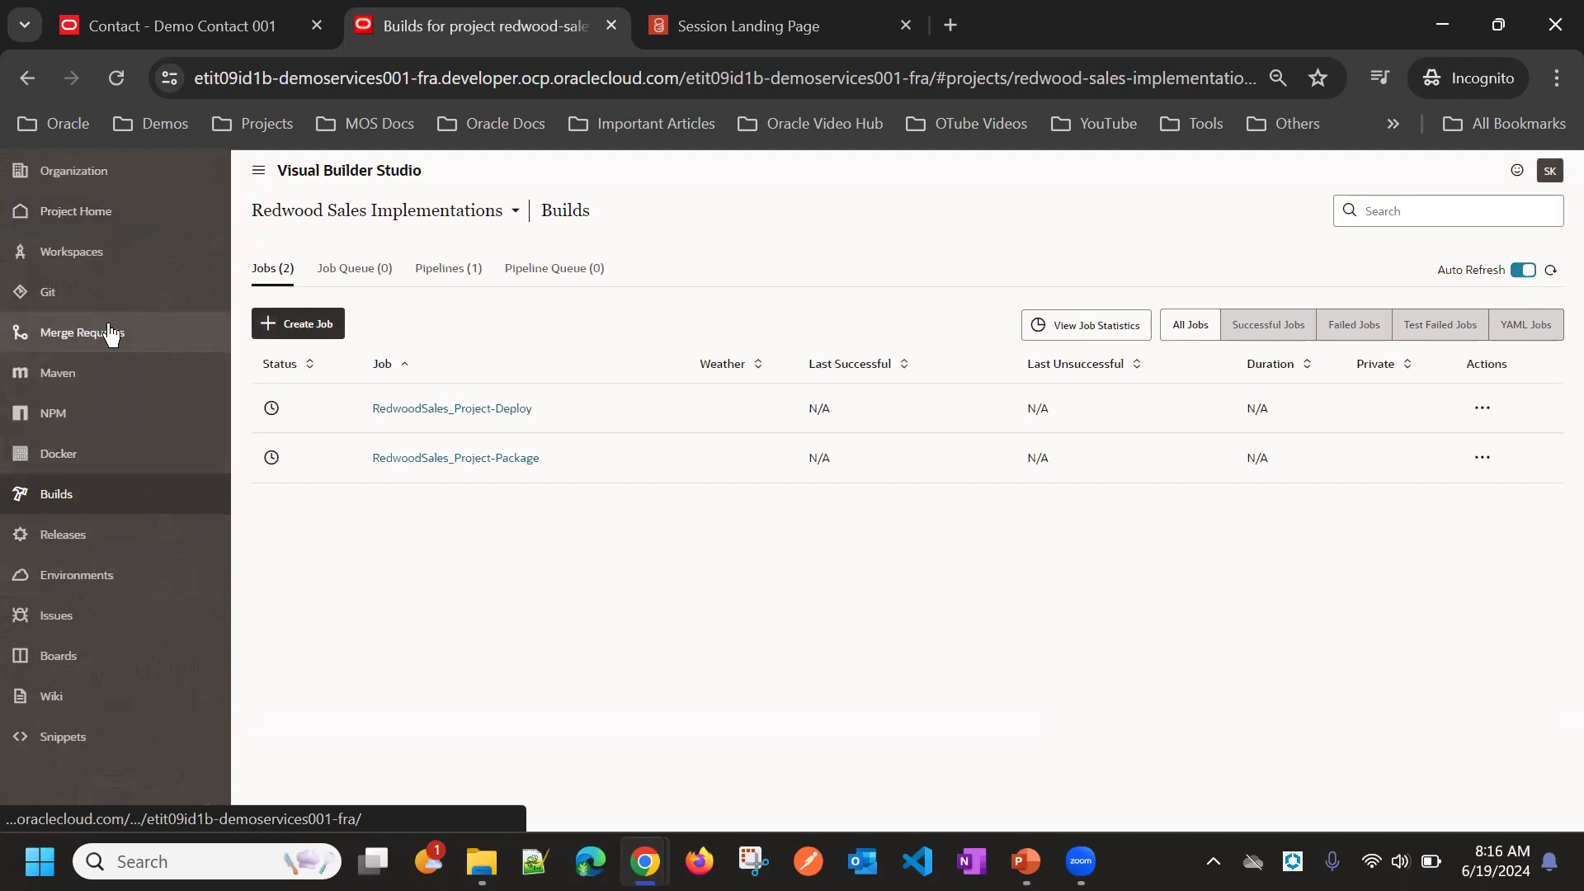
left_click(86, 294)
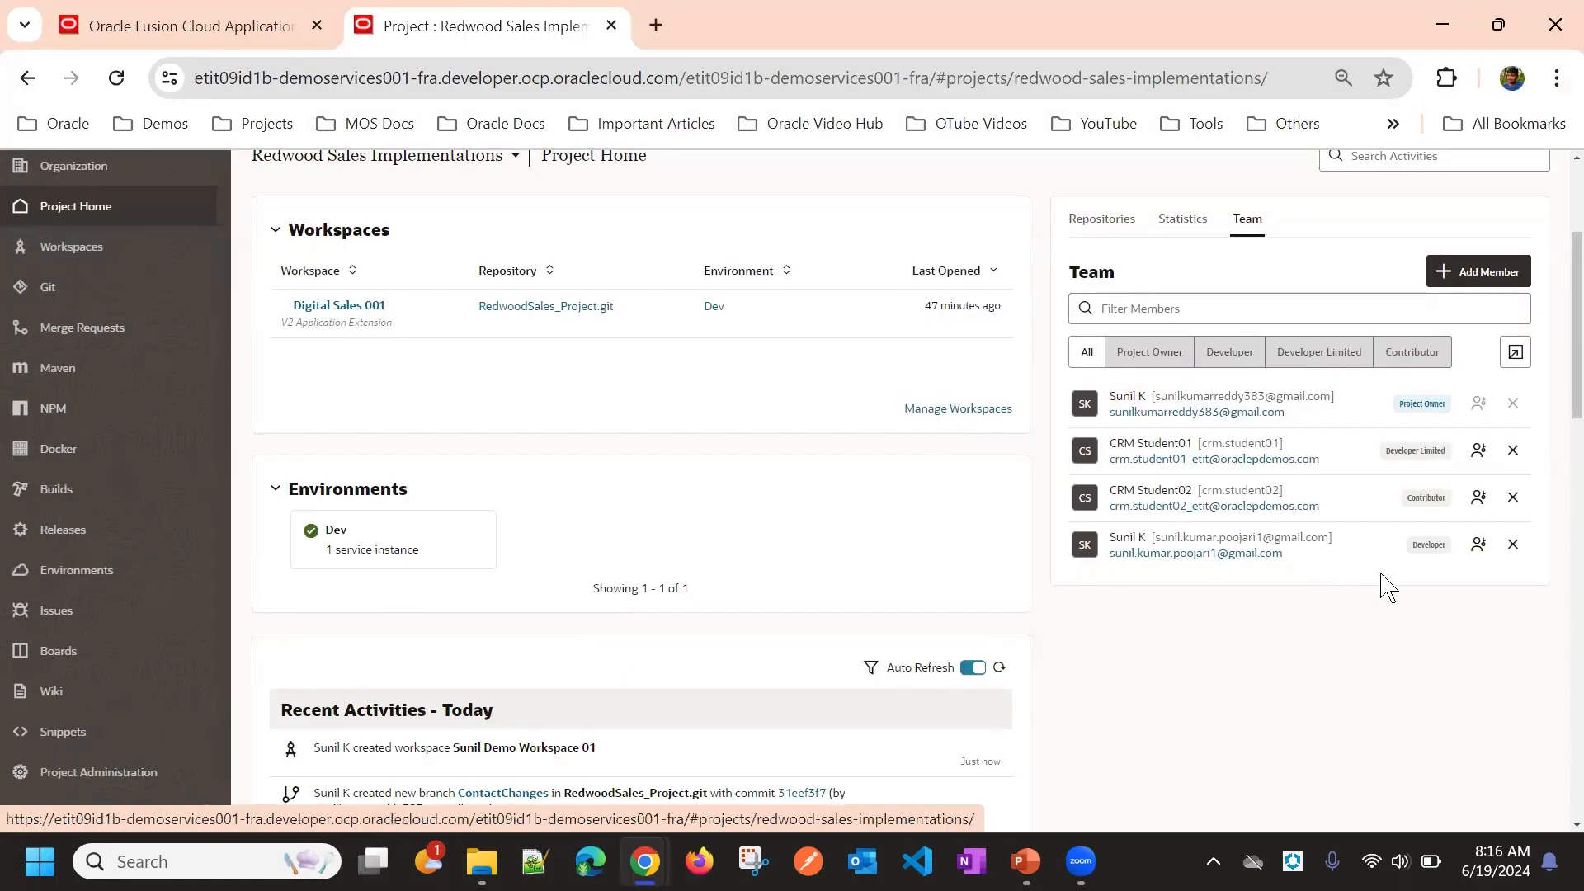
Step: Change the last team member's project role to Developer Limited
left_click(1469, 551)
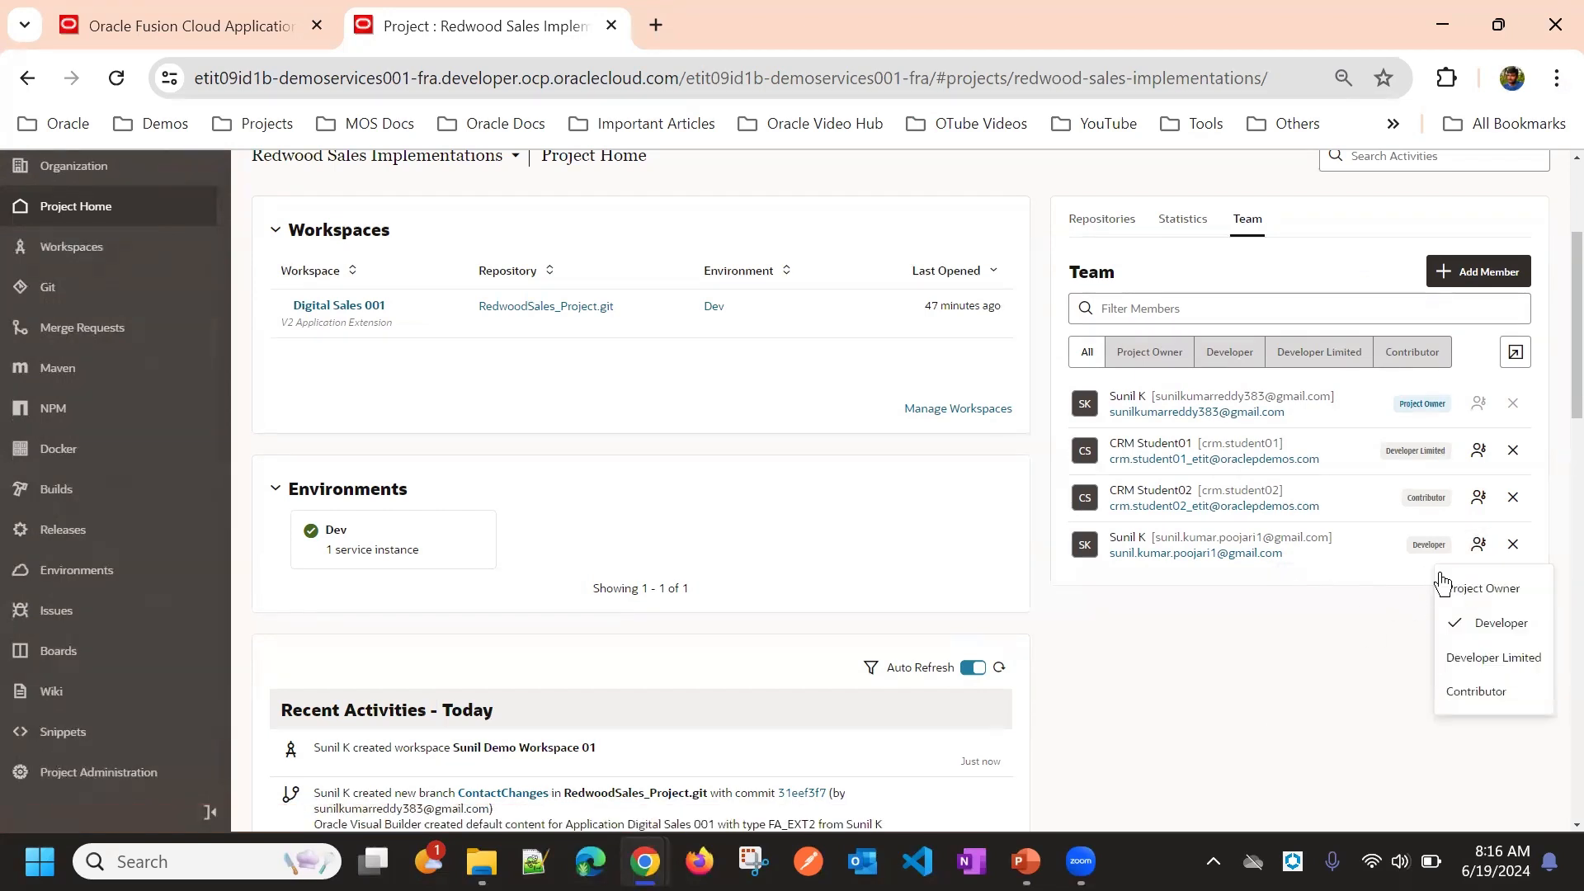
left_click(1487, 660)
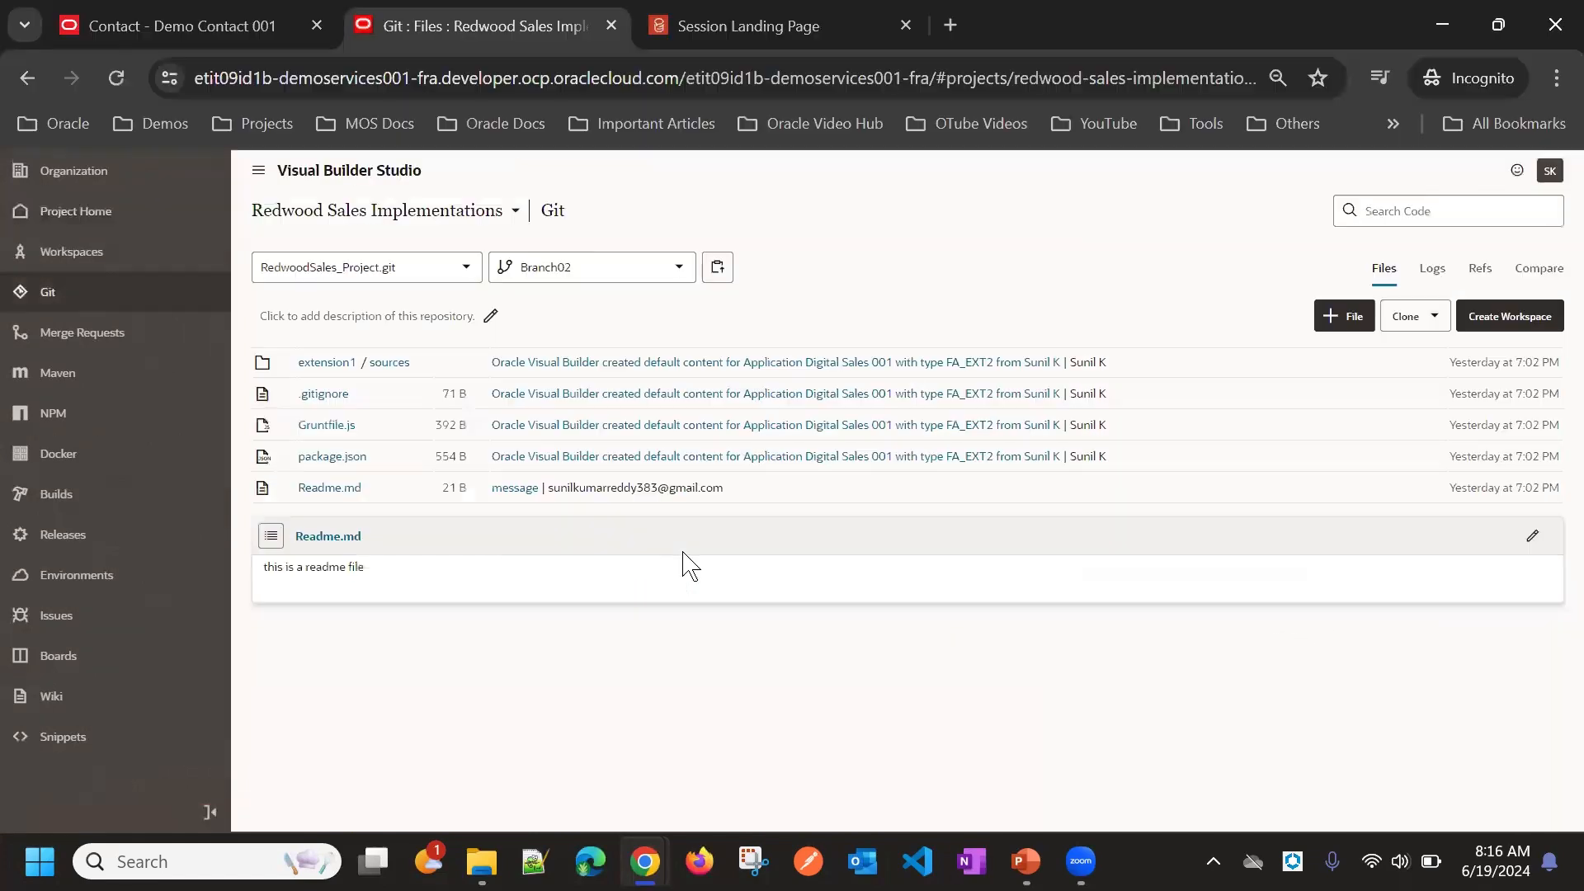
Step: In the other window, revisit the organization and project home team list, then open the Git repository page
left_click(107, 75)
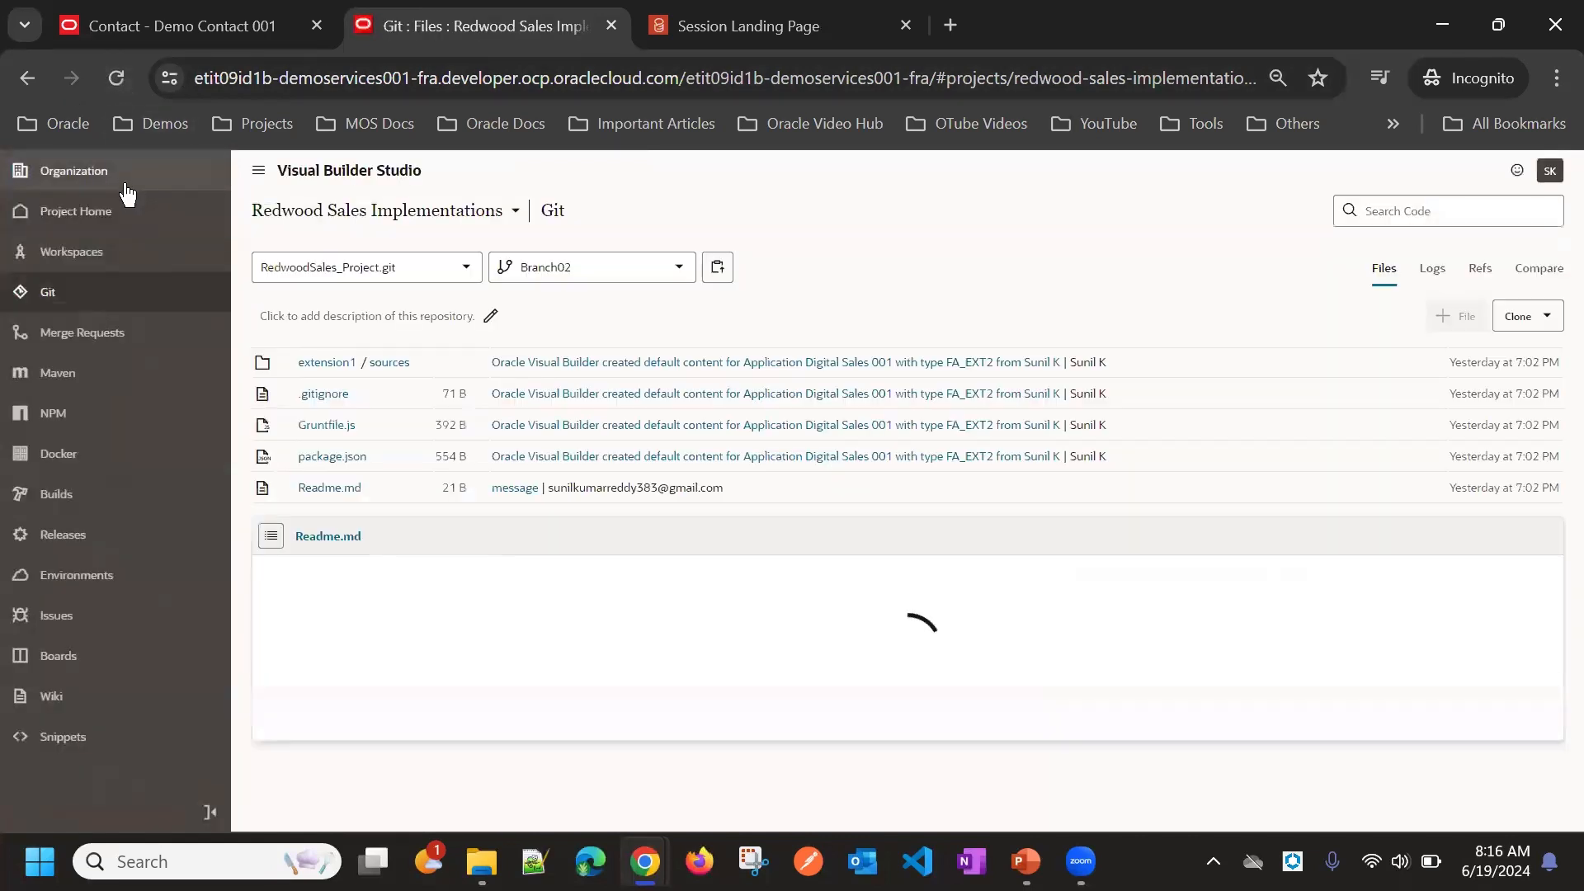
left_click(98, 176)
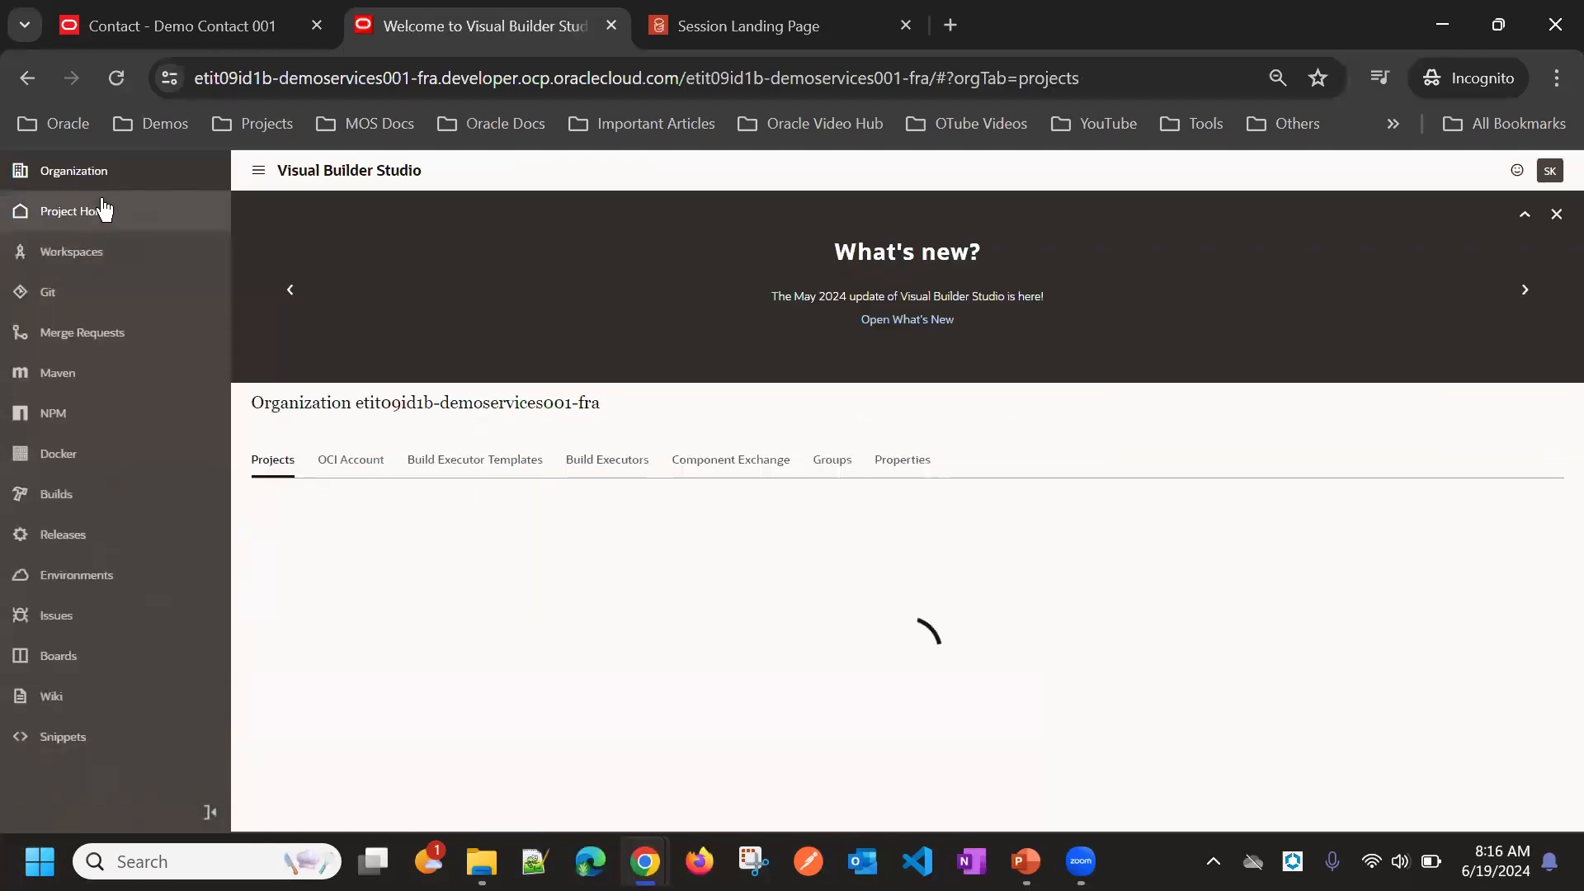
left_click(103, 210)
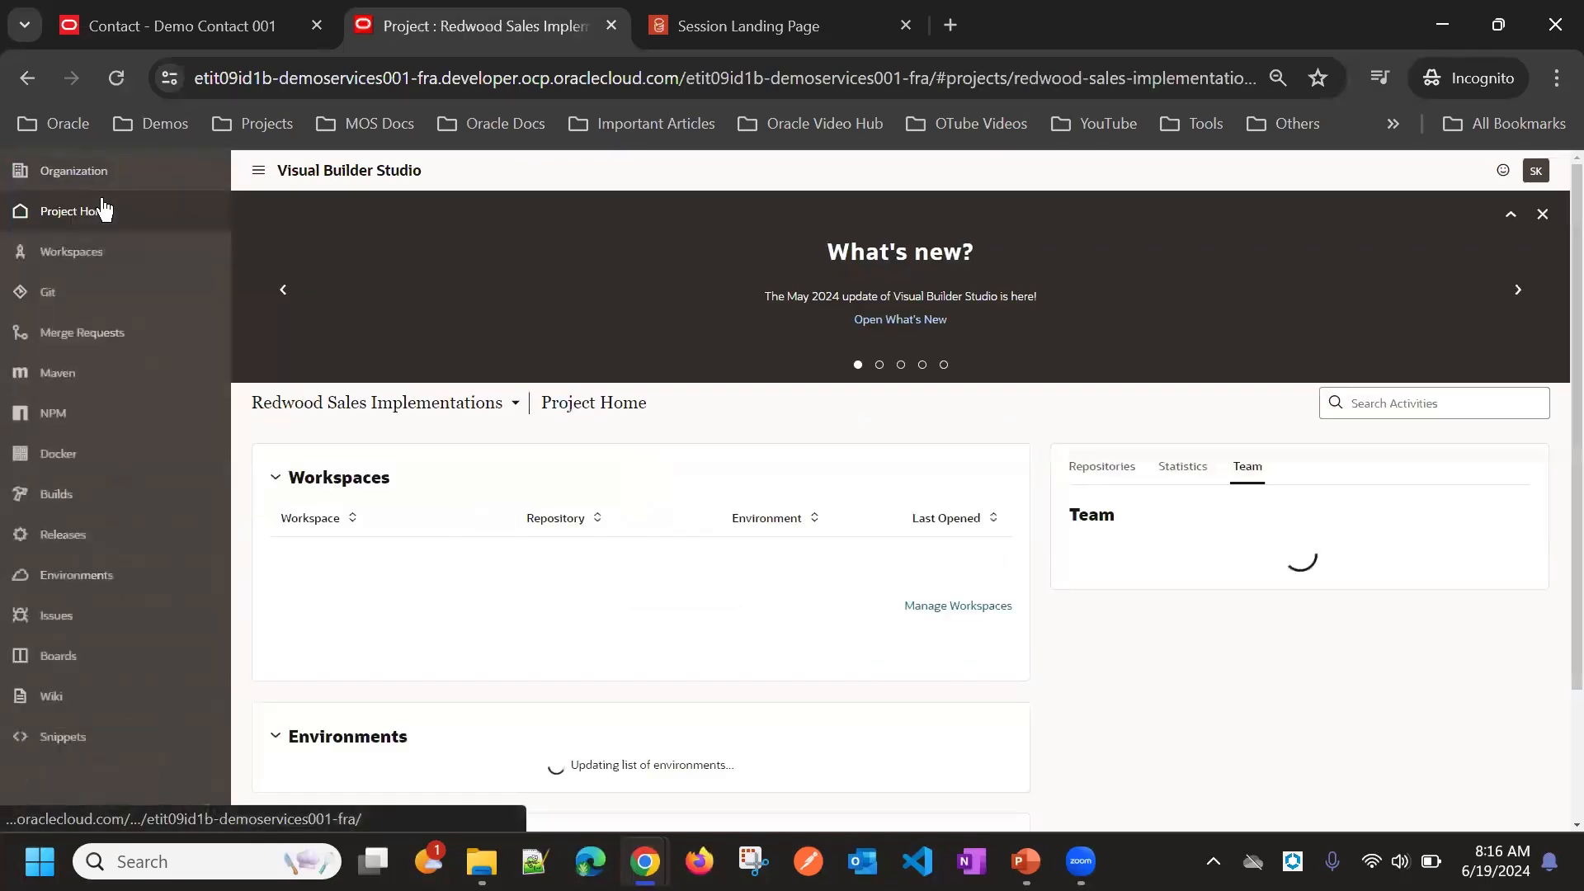
scroll(1213, 356, "down", 1)
scroll(1213, 357, "down", 2)
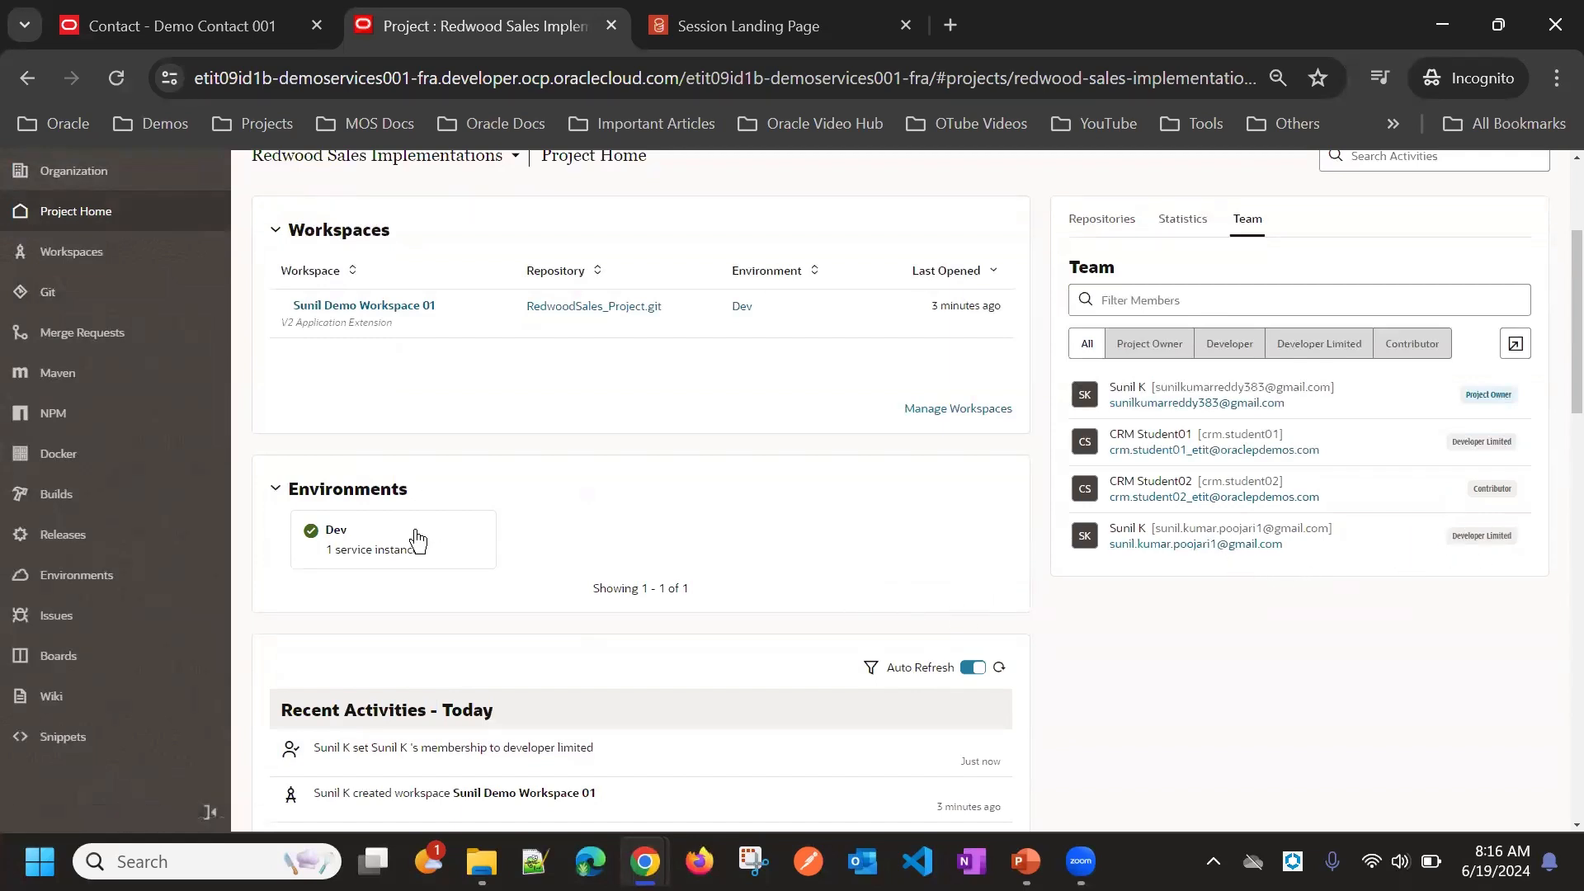
scroll(106, 564, "down", 2)
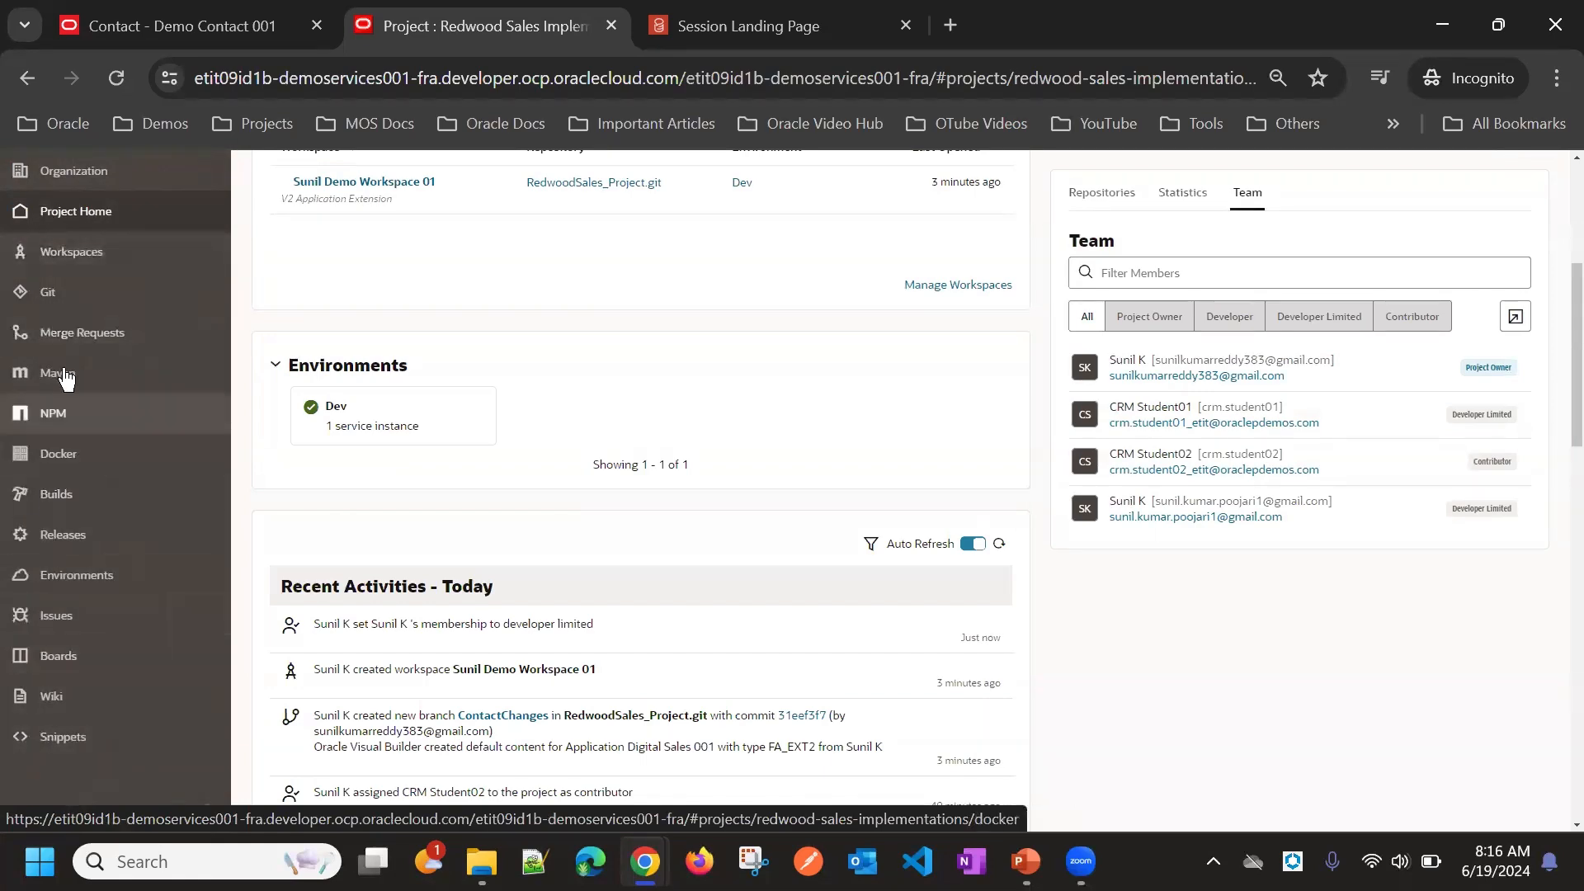
left_click(49, 300)
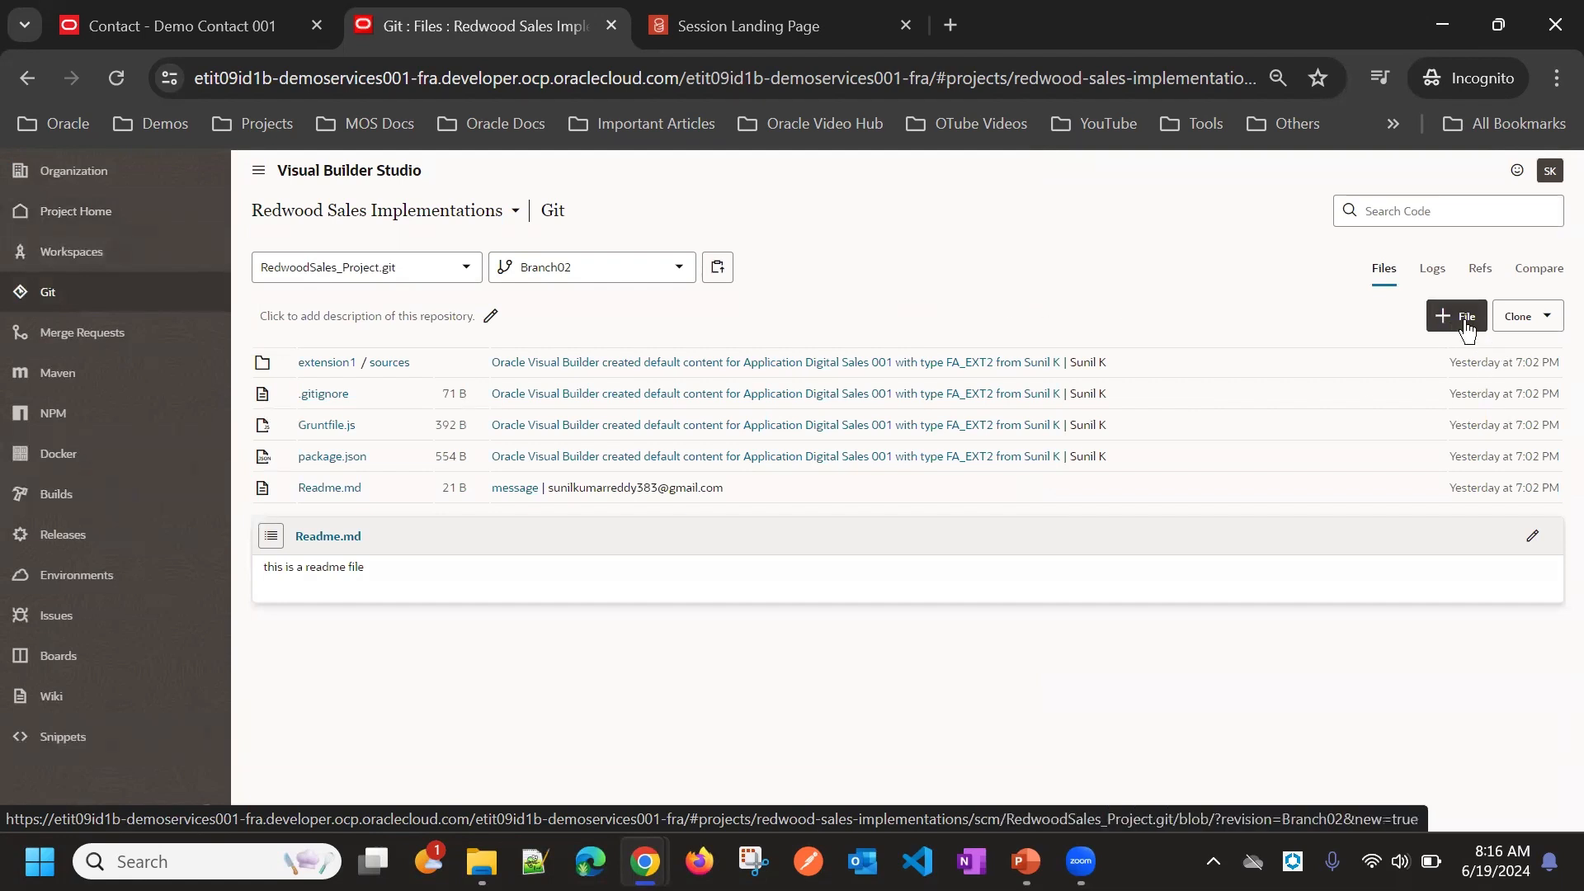
Step: Examine the repository's Clone options for Branch02 in the other window
left_click(1523, 323)
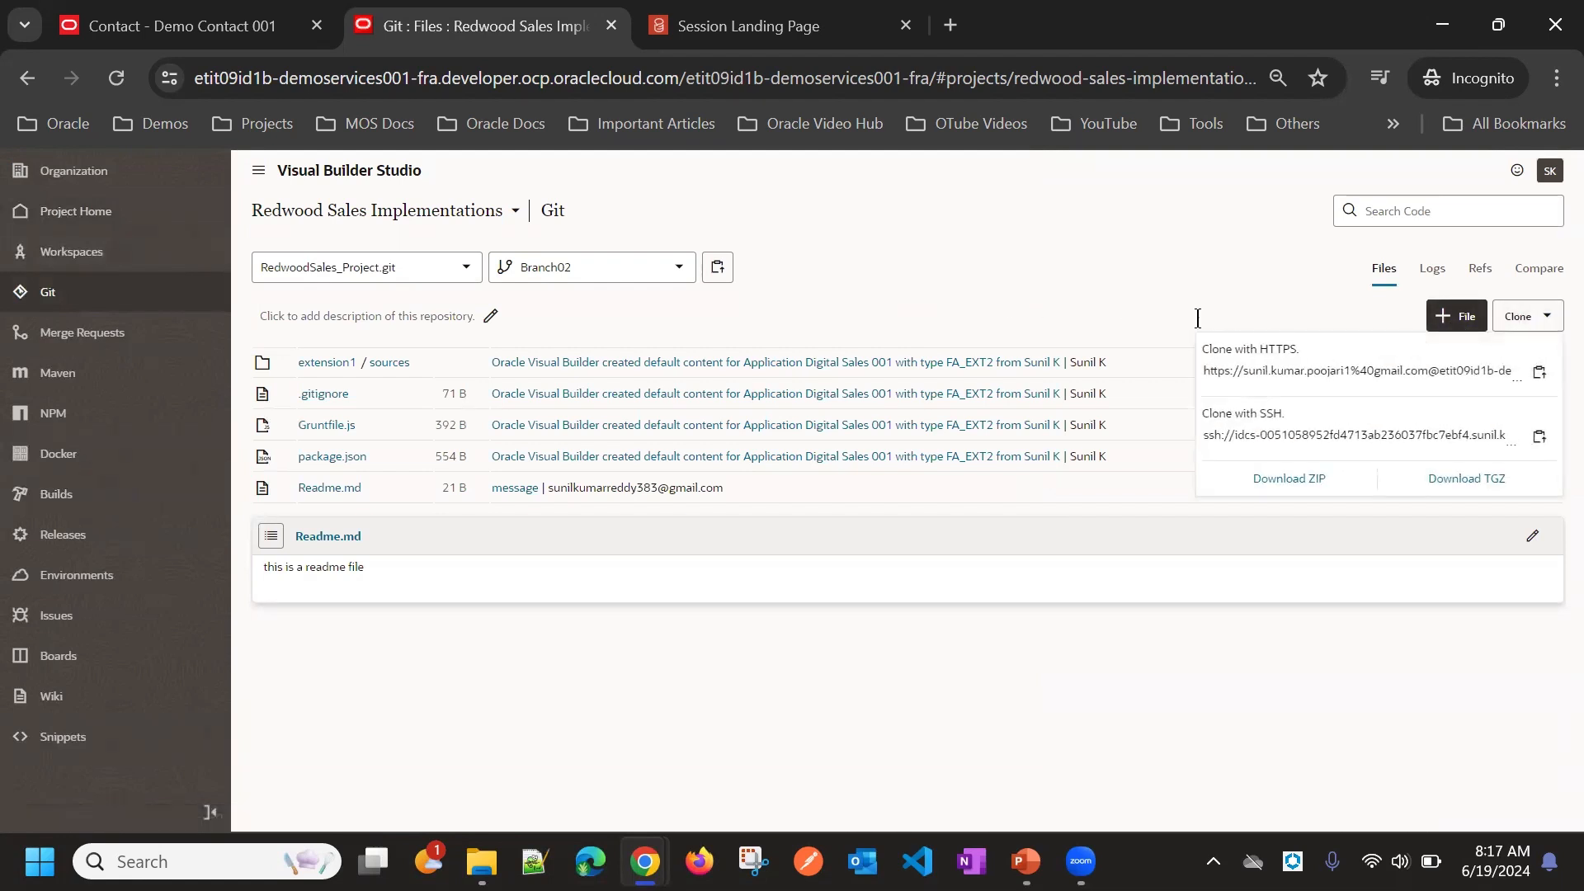
left_click(1235, 289)
left_click(1548, 319)
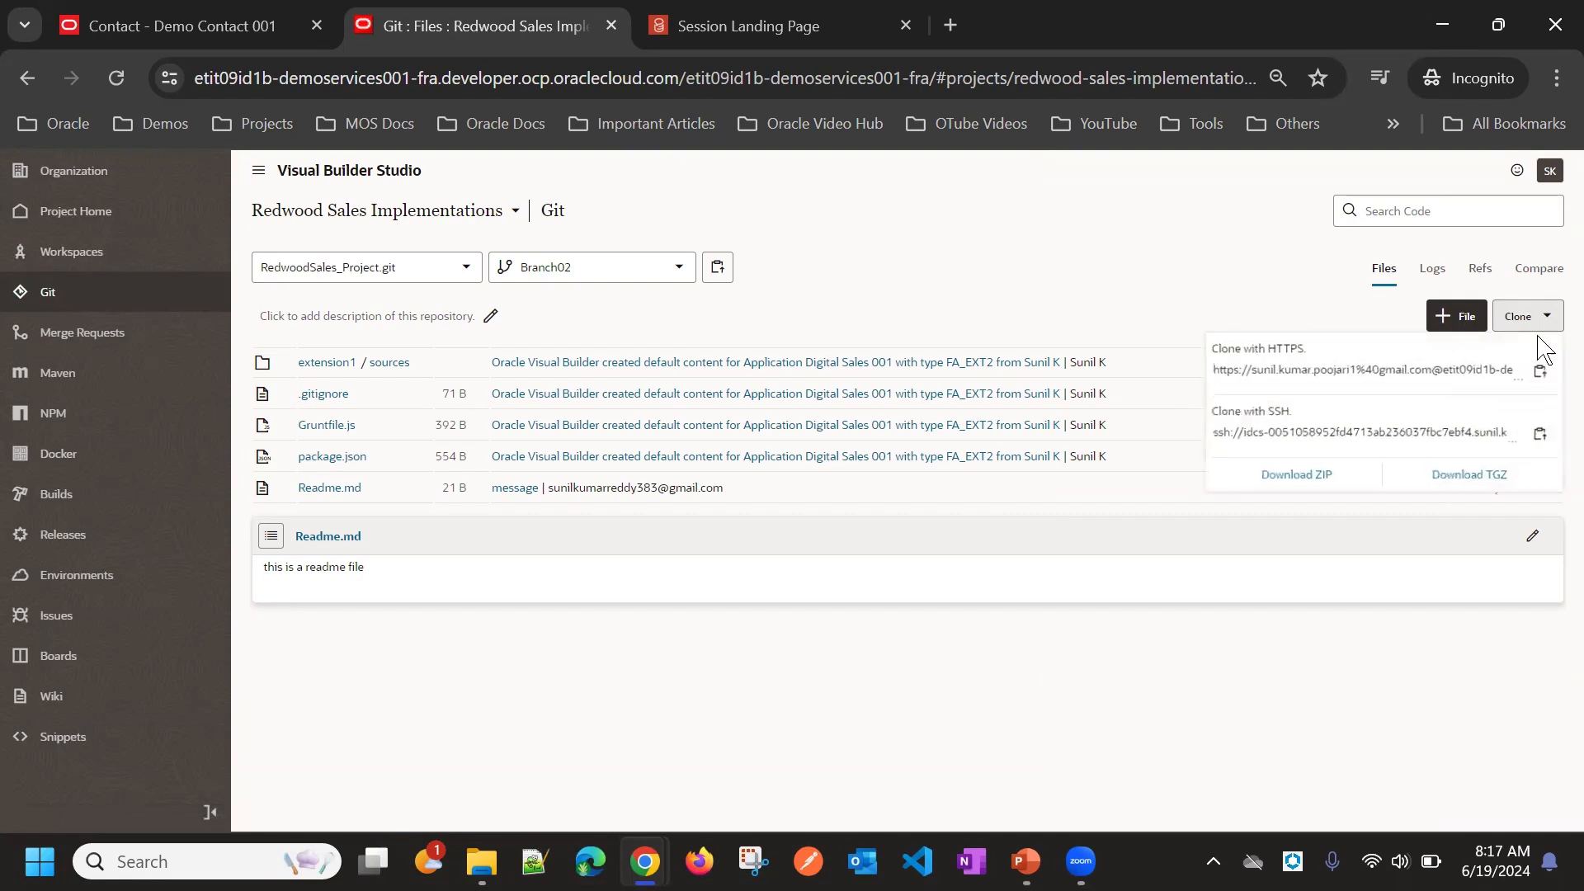
left_click(1063, 322)
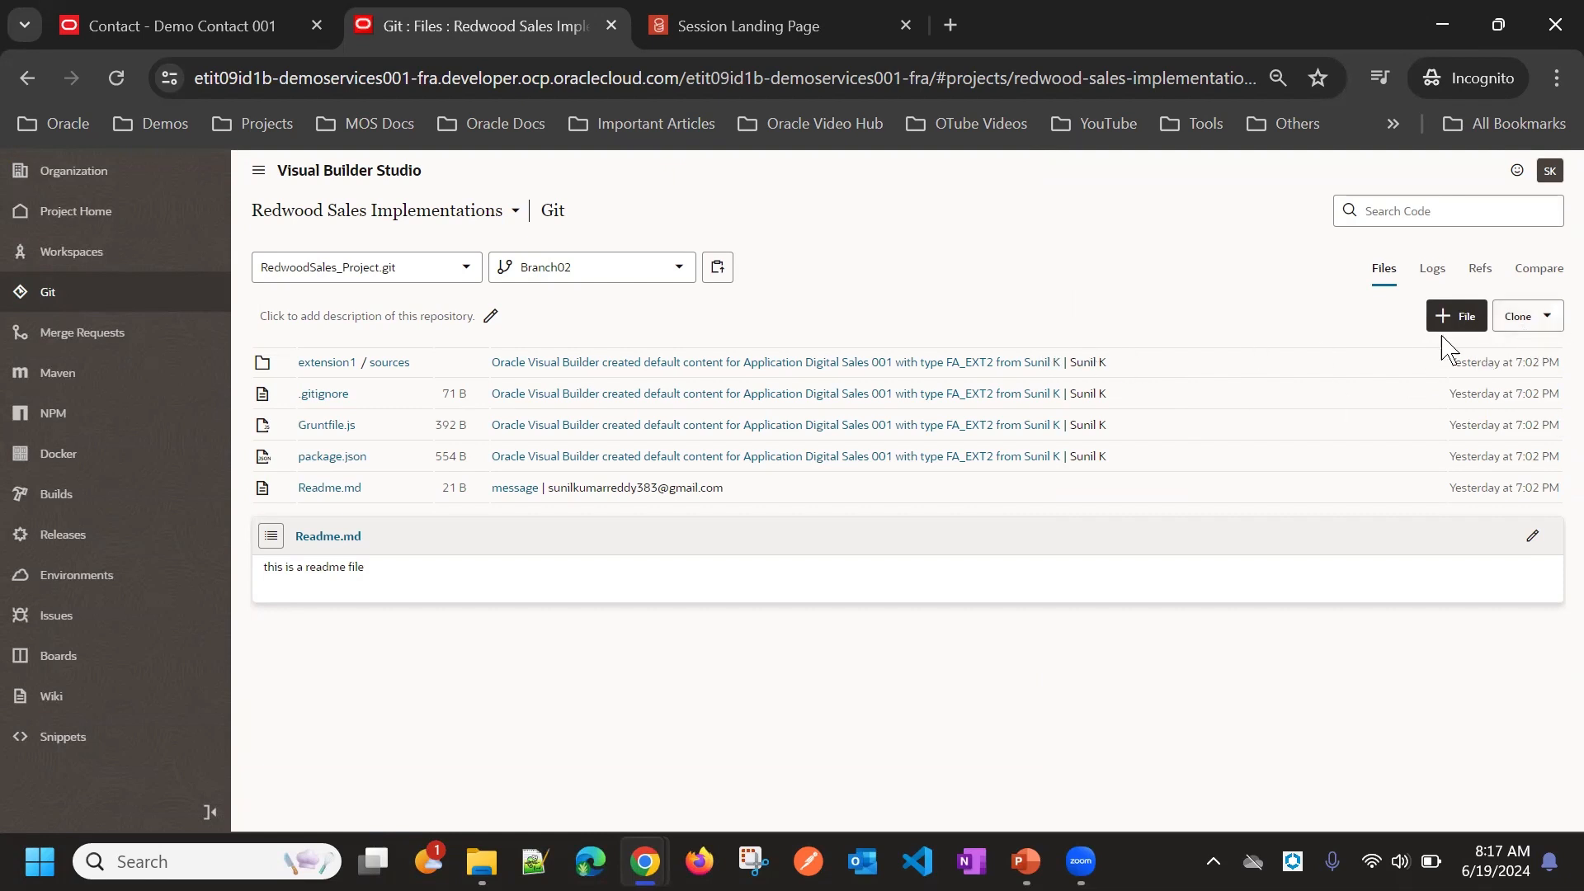
left_click(1523, 324)
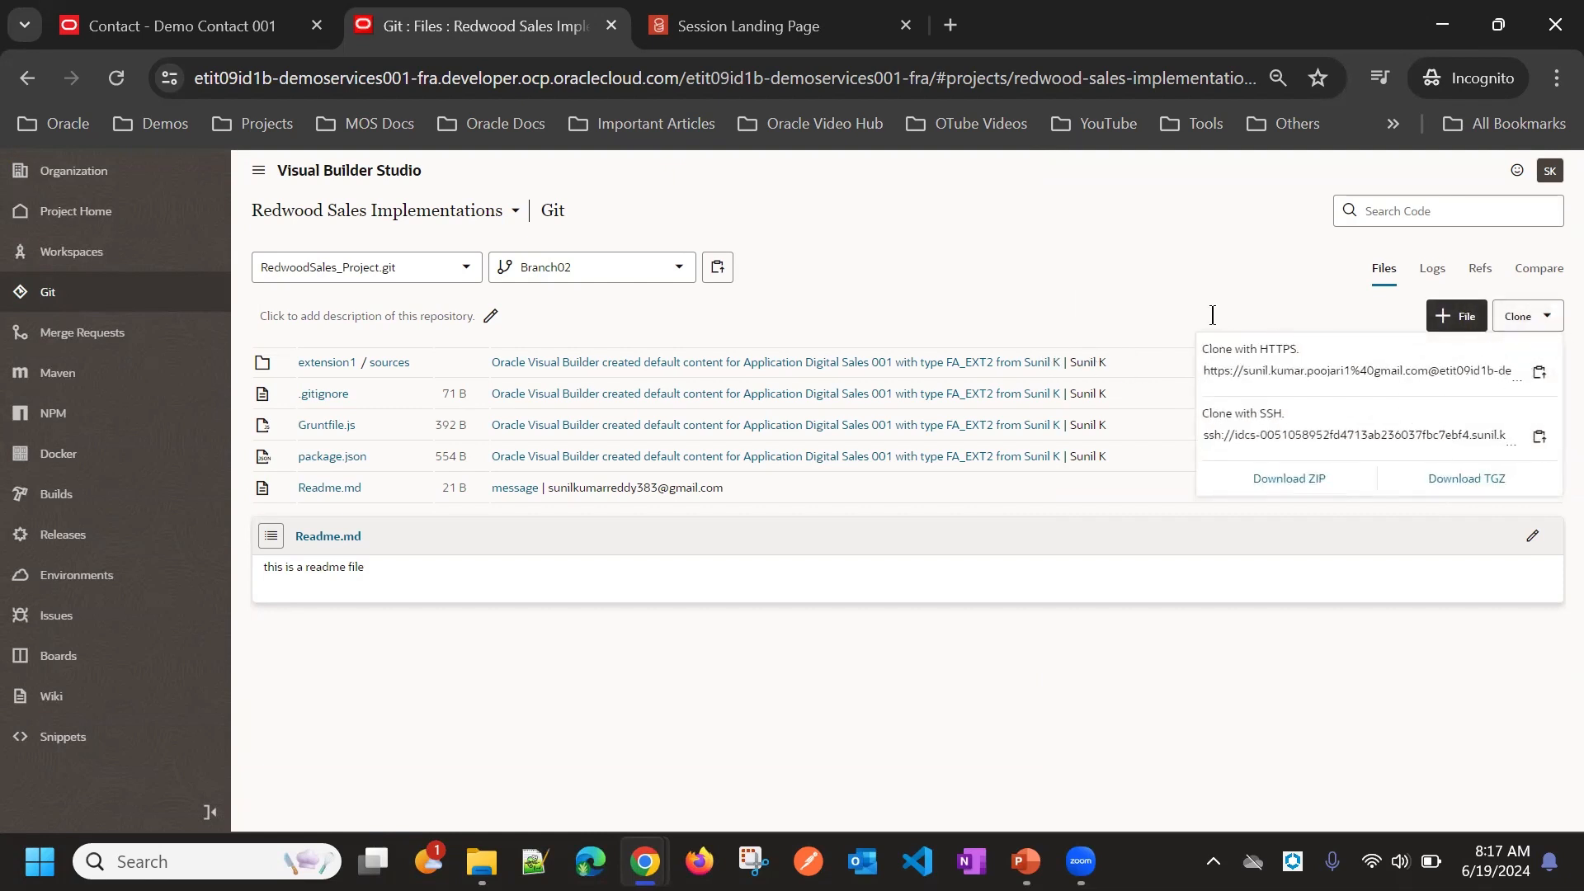
left_click(1134, 301)
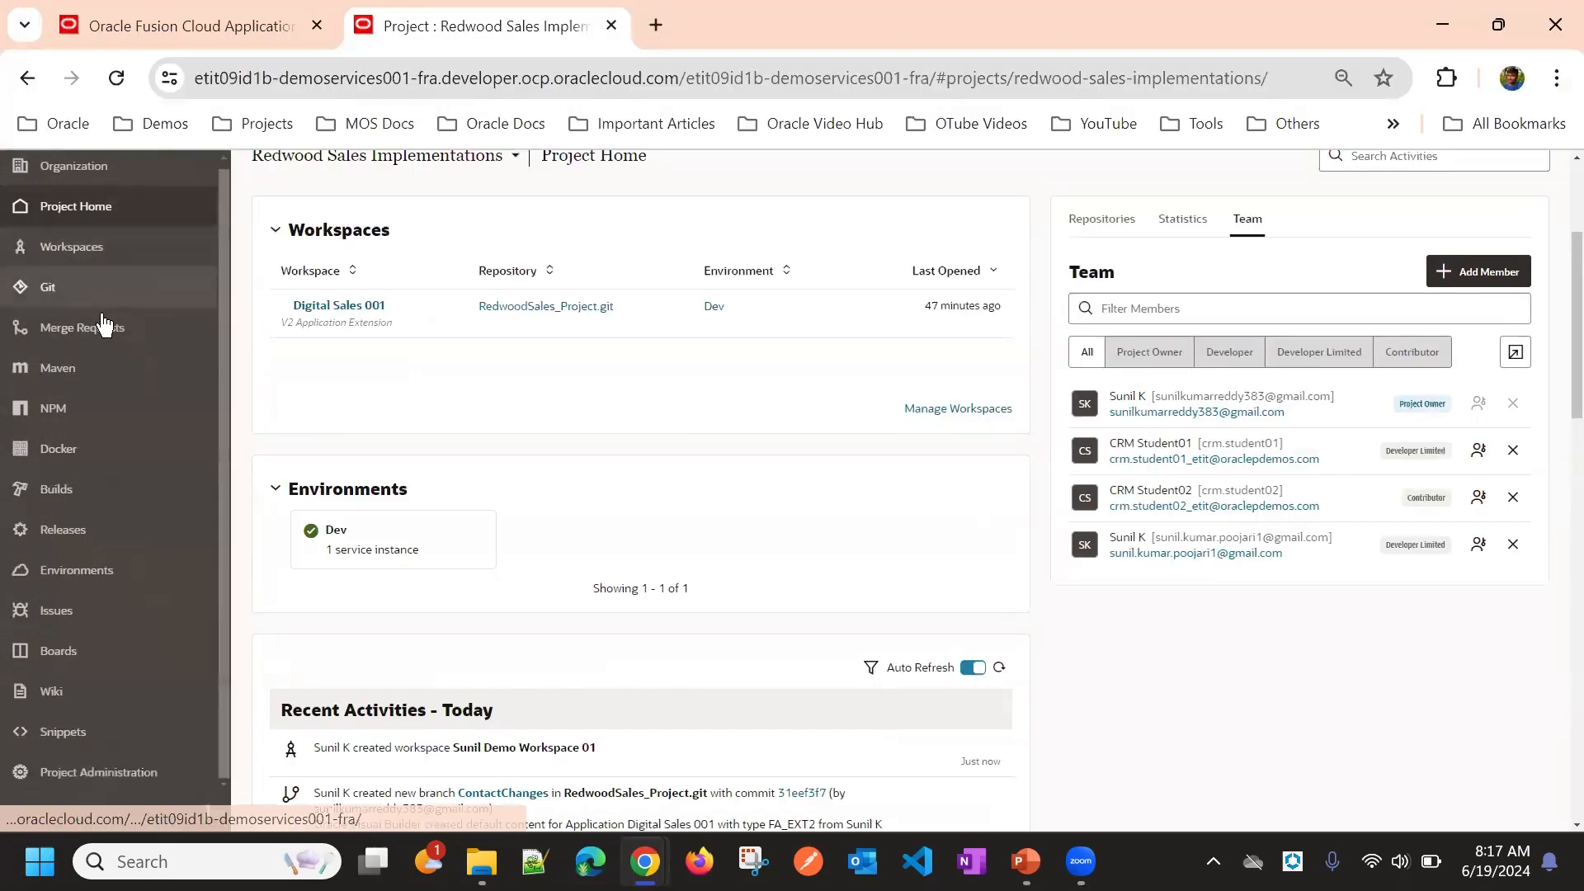
Step: Open the Git page in the owner's window and examine its Clone options
left_click(66, 297)
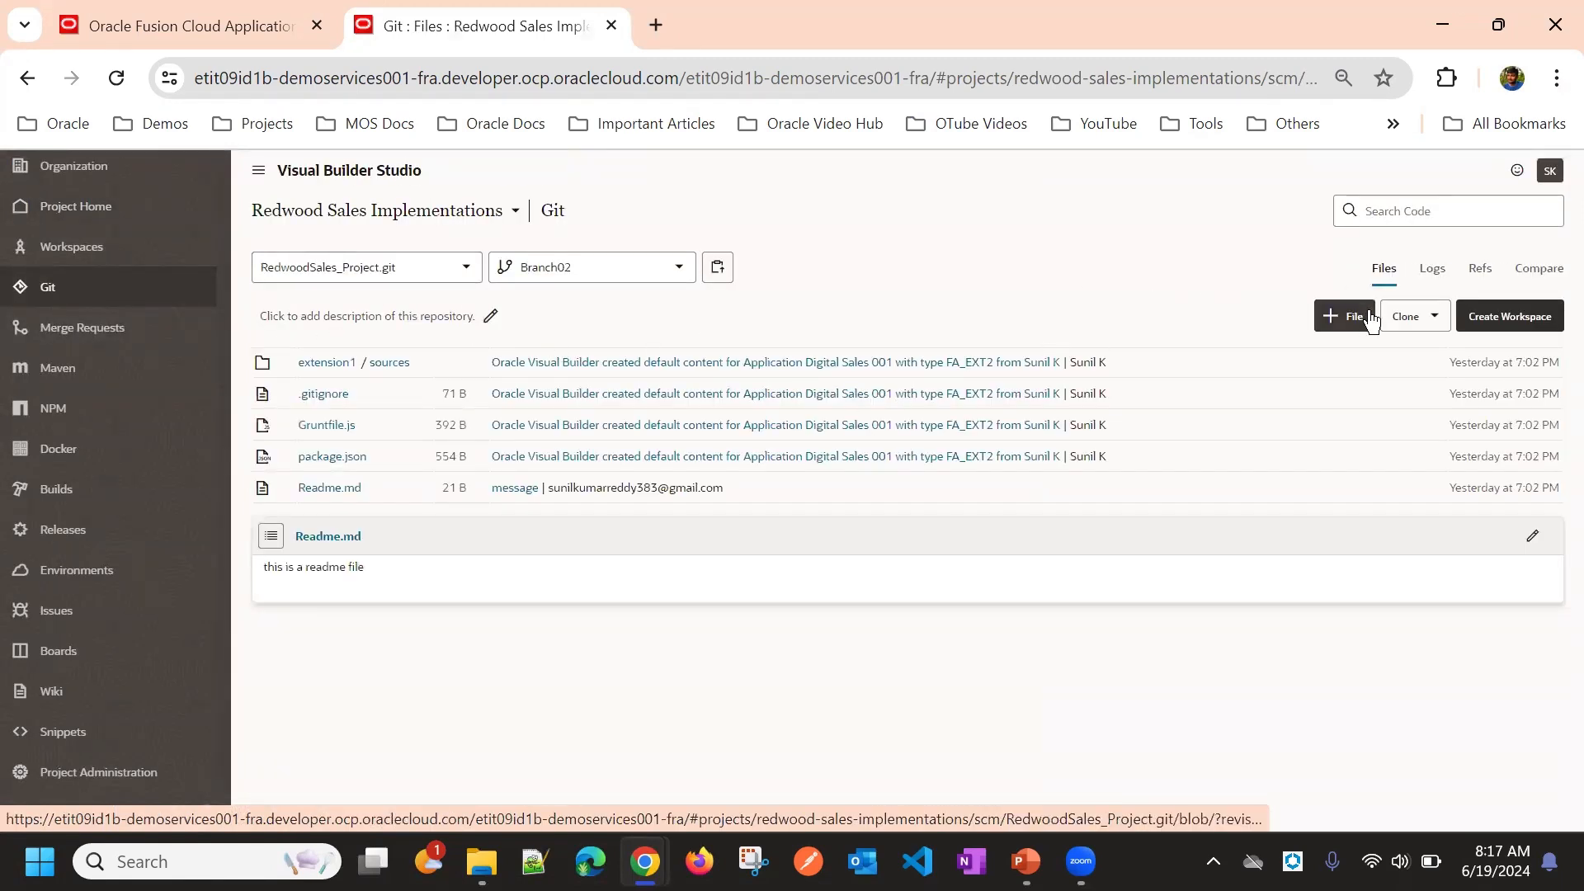
left_click(1424, 315)
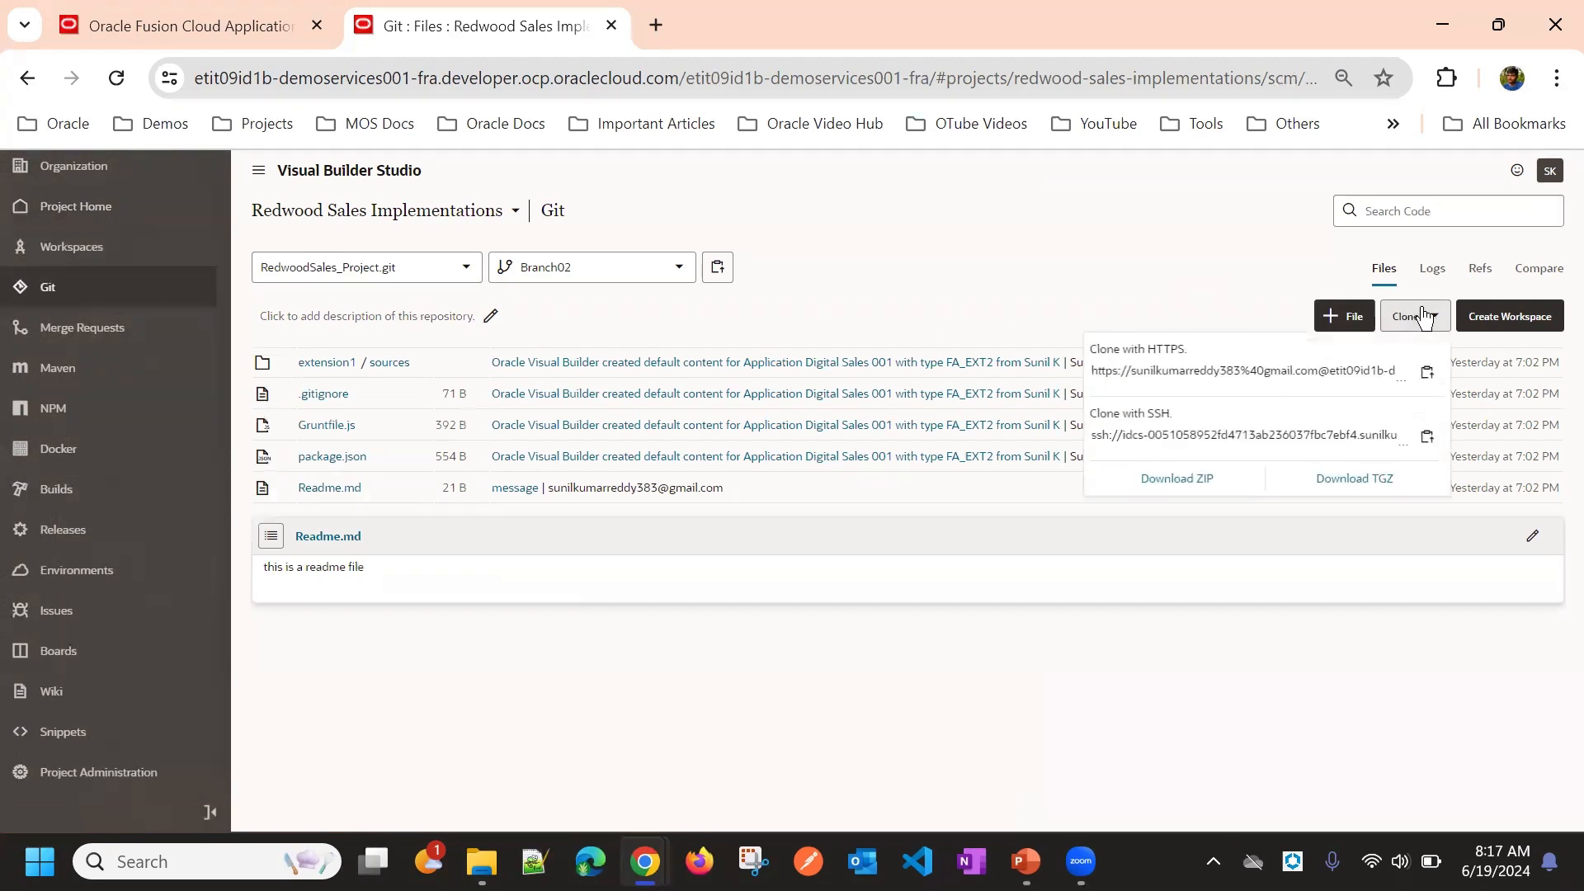
left_click(1106, 307)
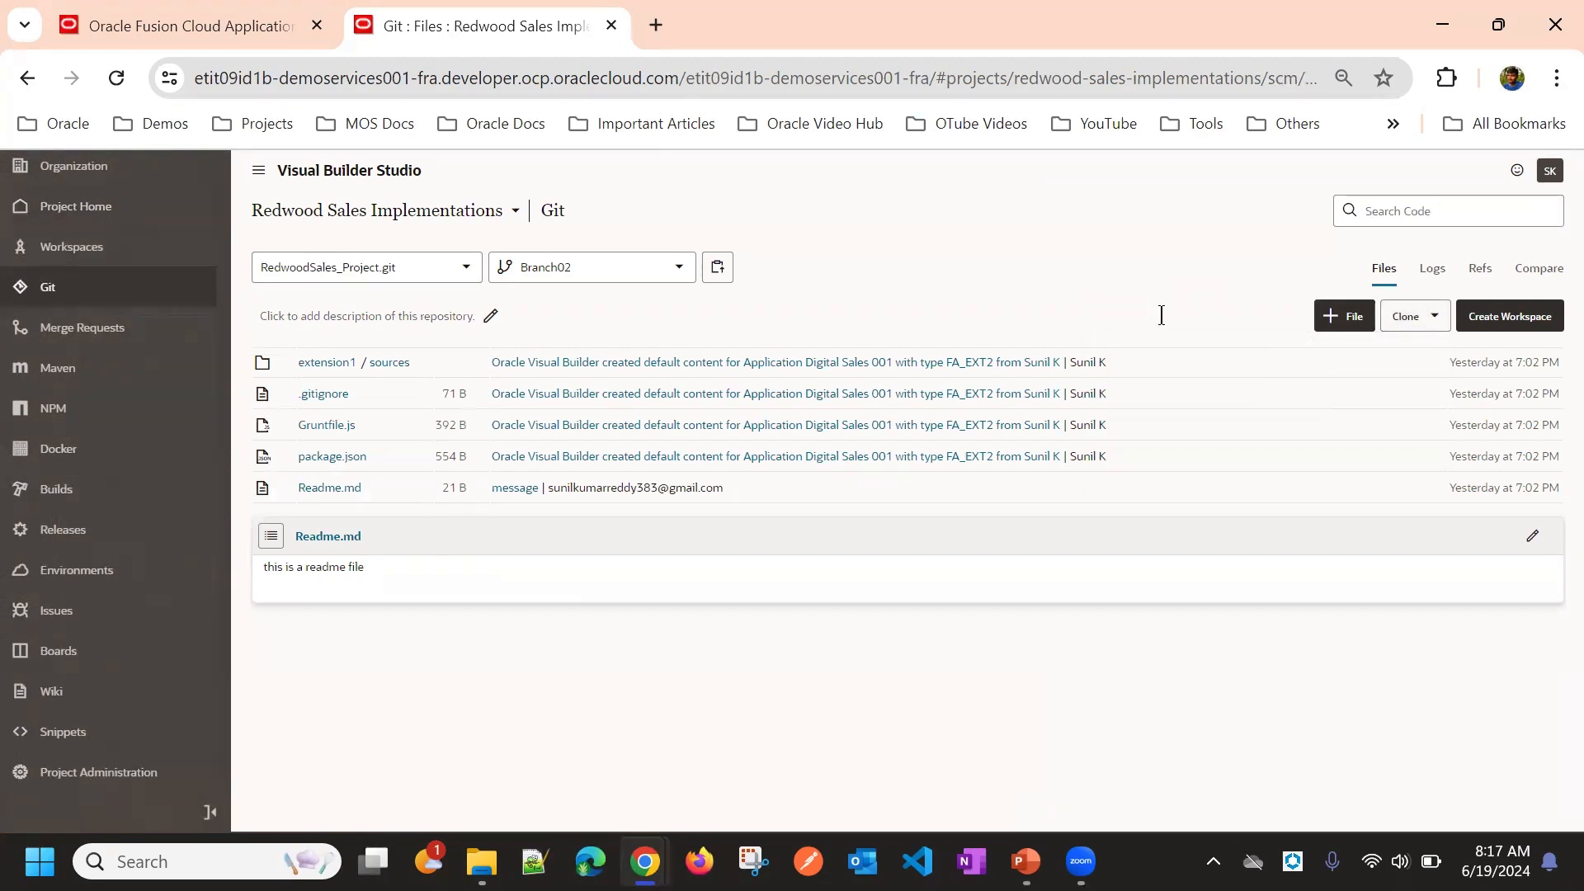
Step: Switch between both windows, opening the Builds jobs page in the other one for comparison
key("alt+Tab")
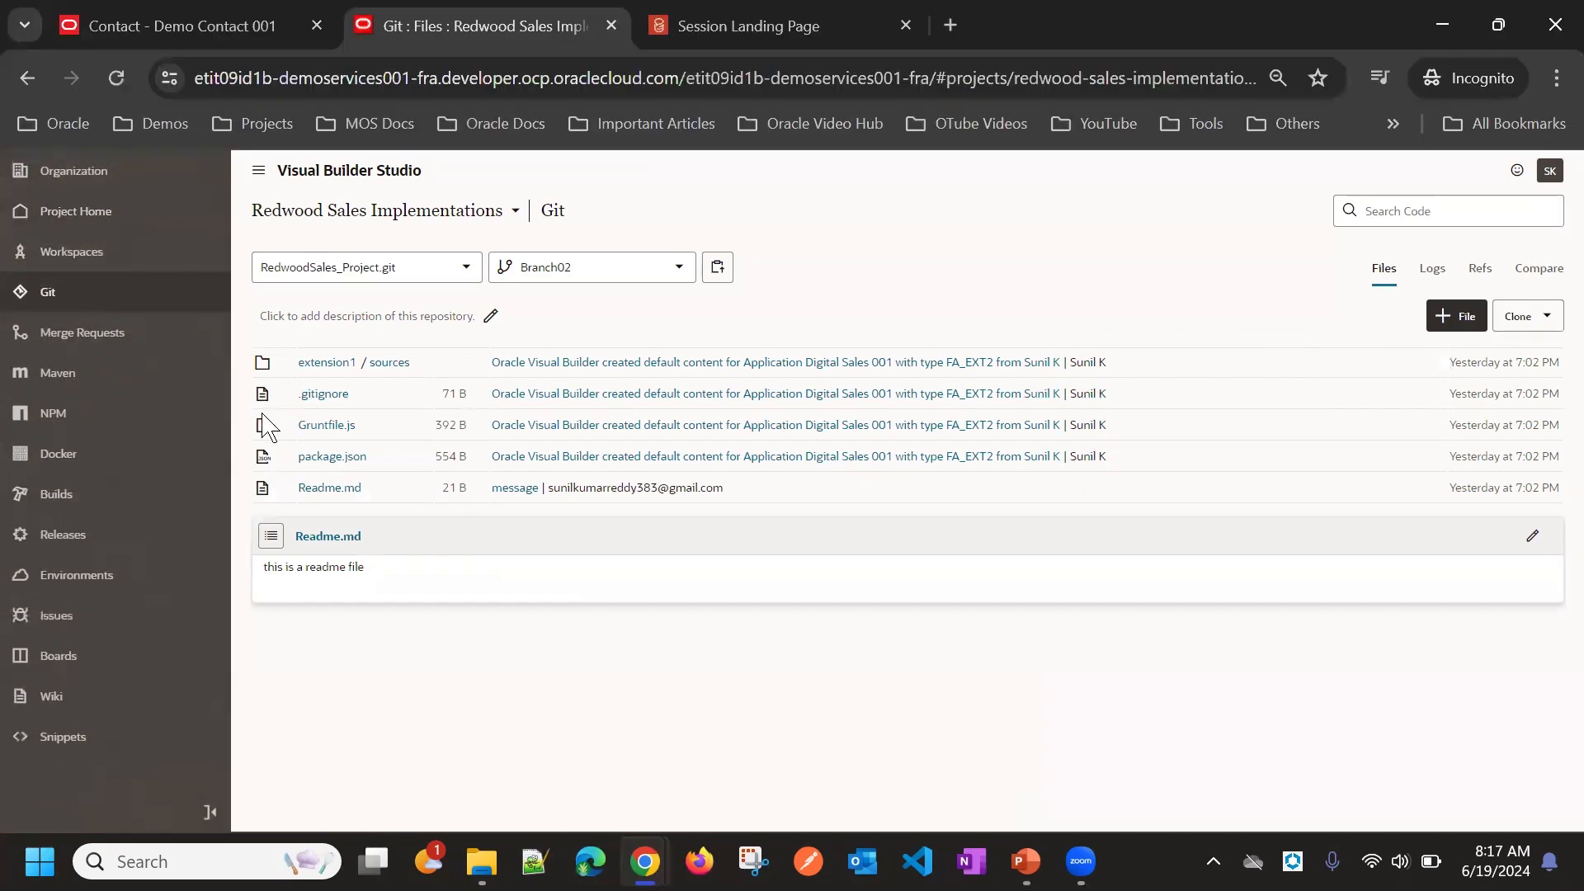
left_click(76, 495)
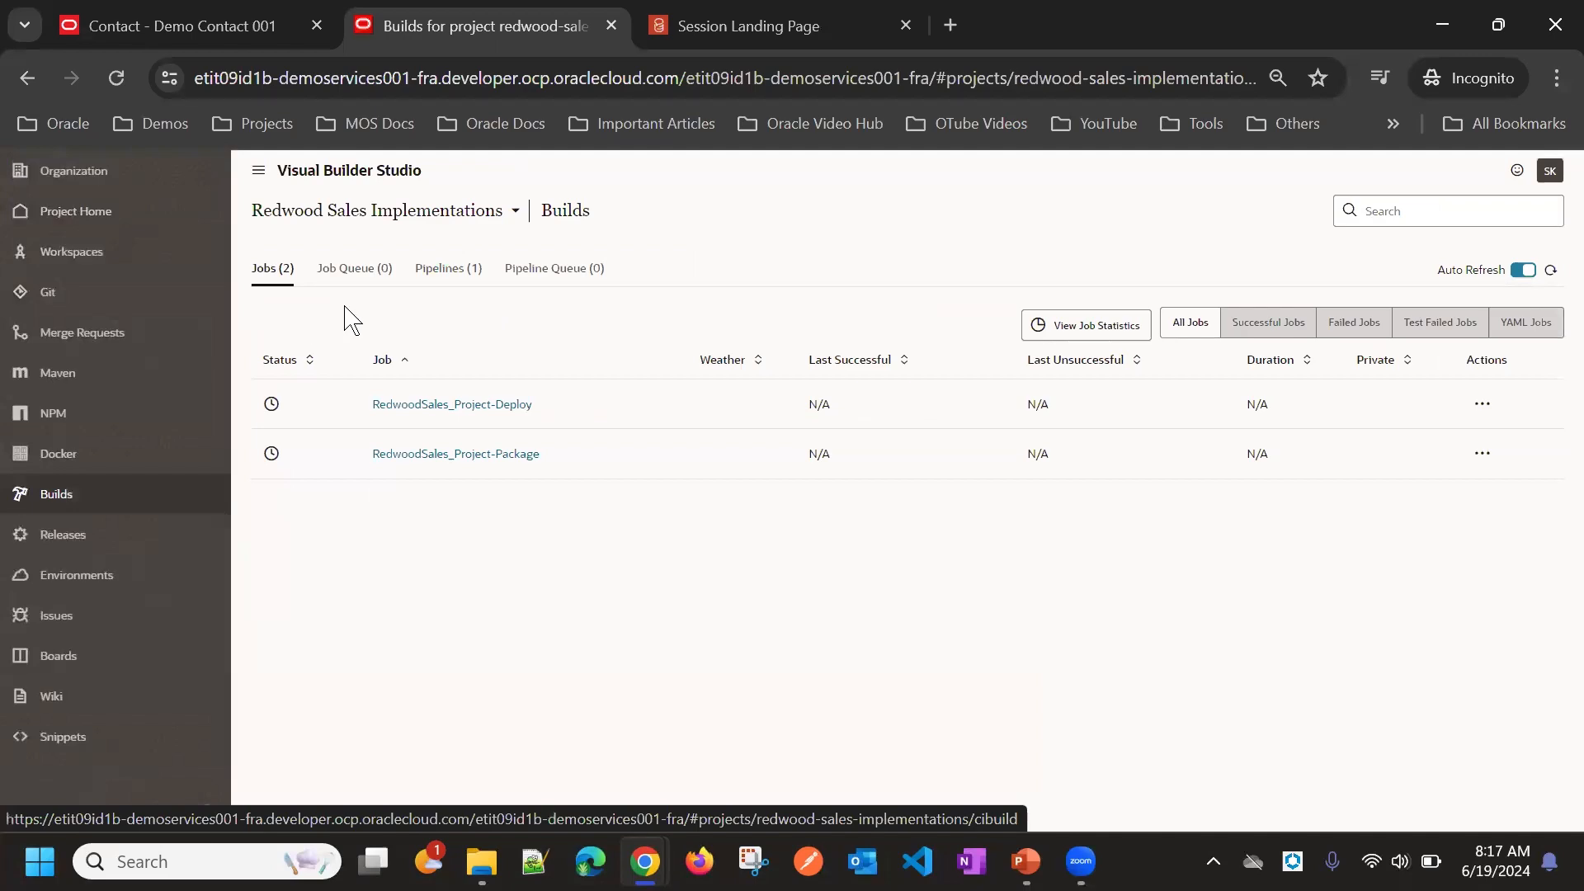
key("alt+Tab")
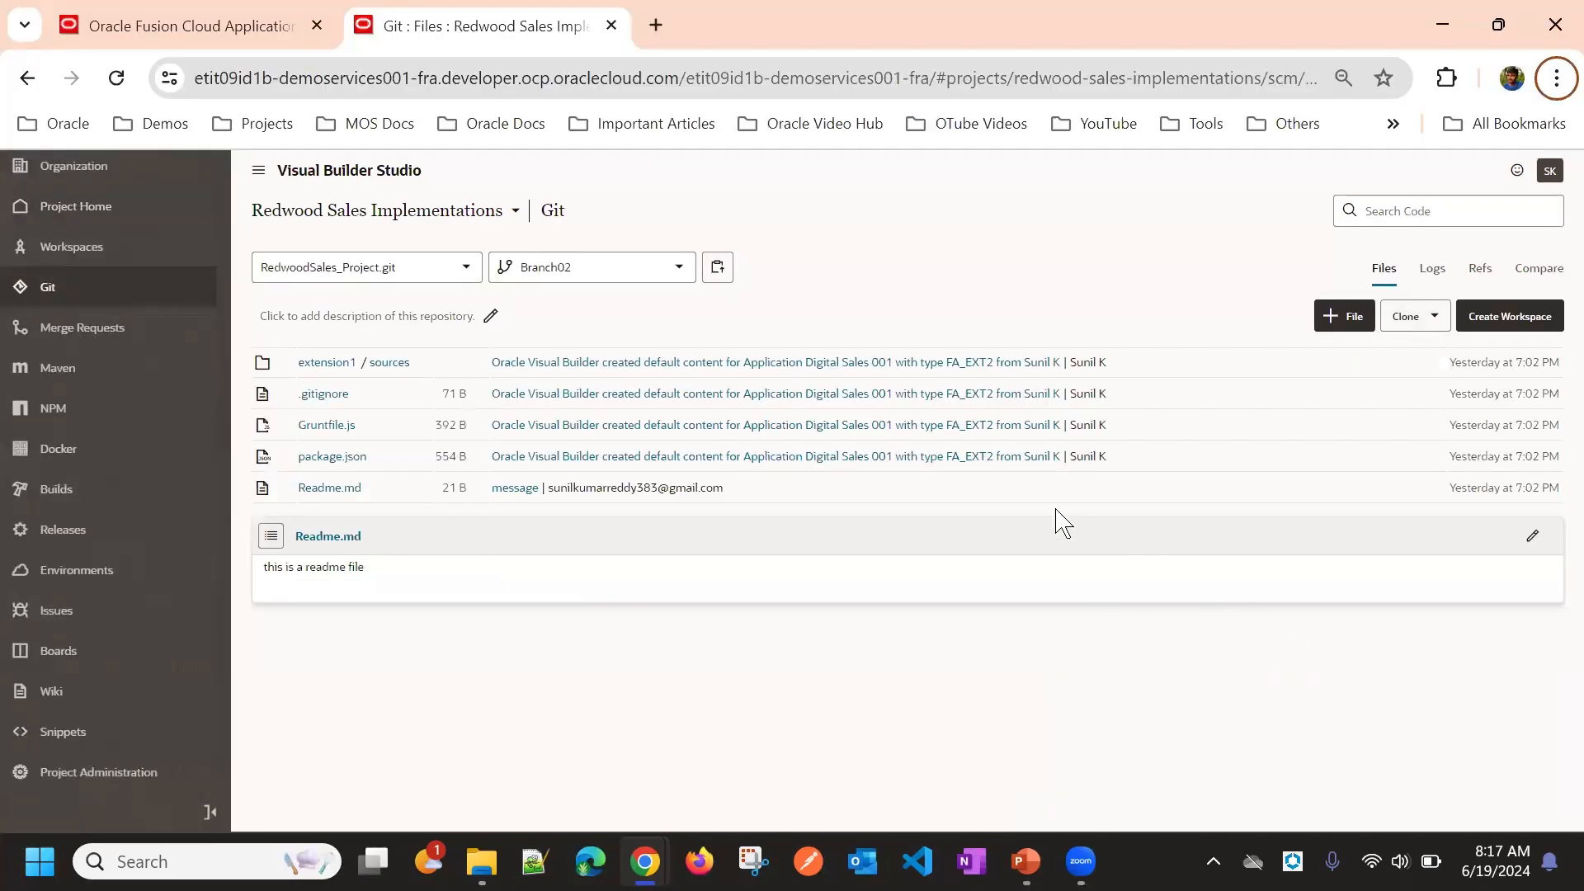
key("alt+Tab")
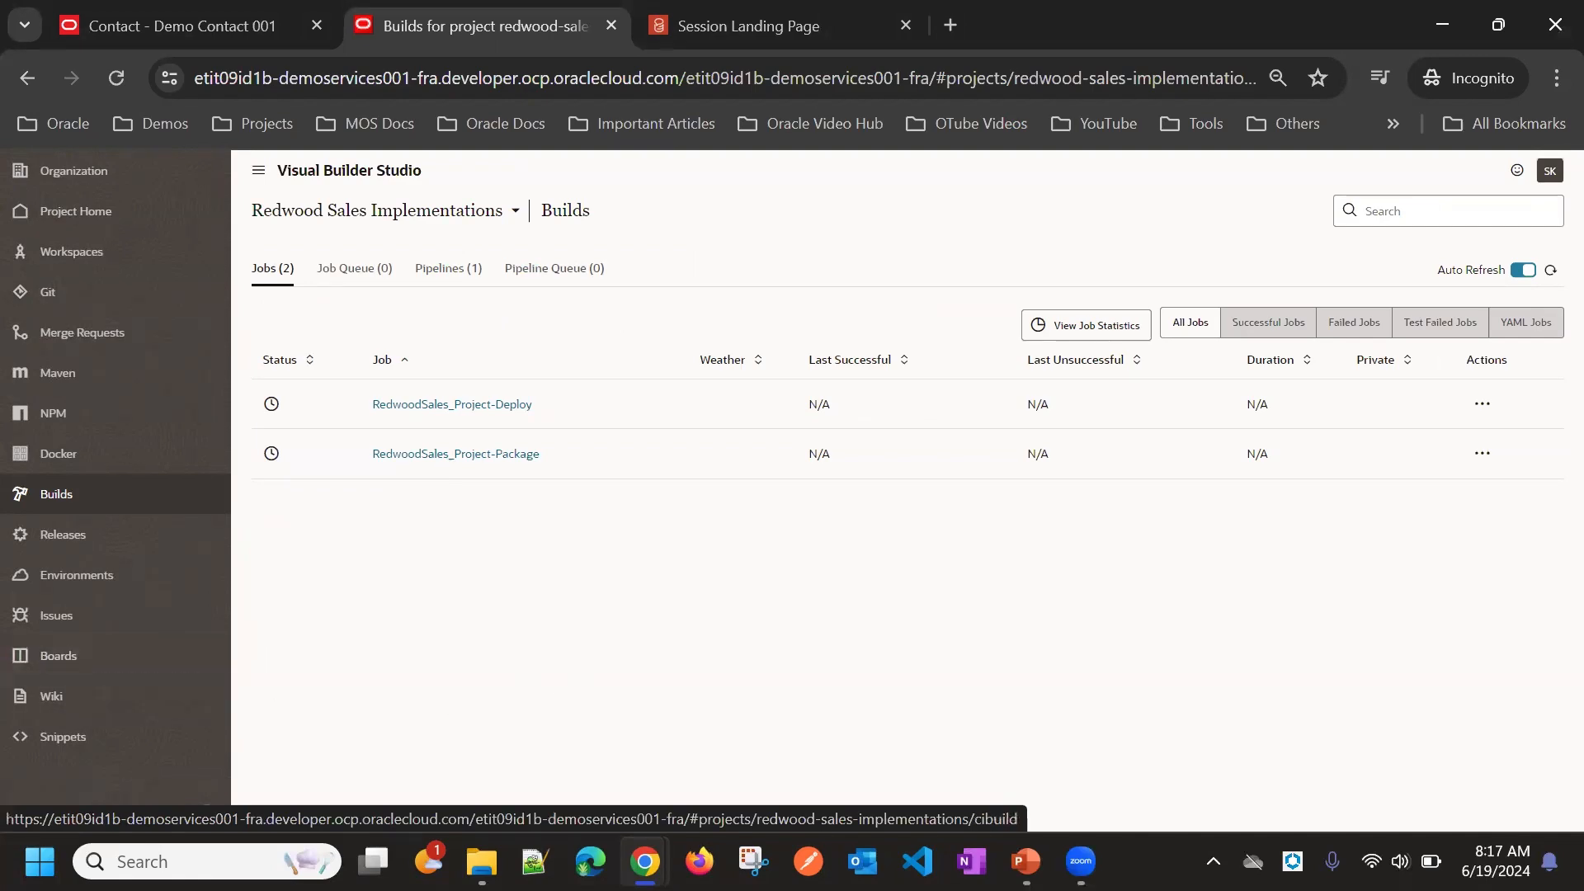
key("alt+Tab")
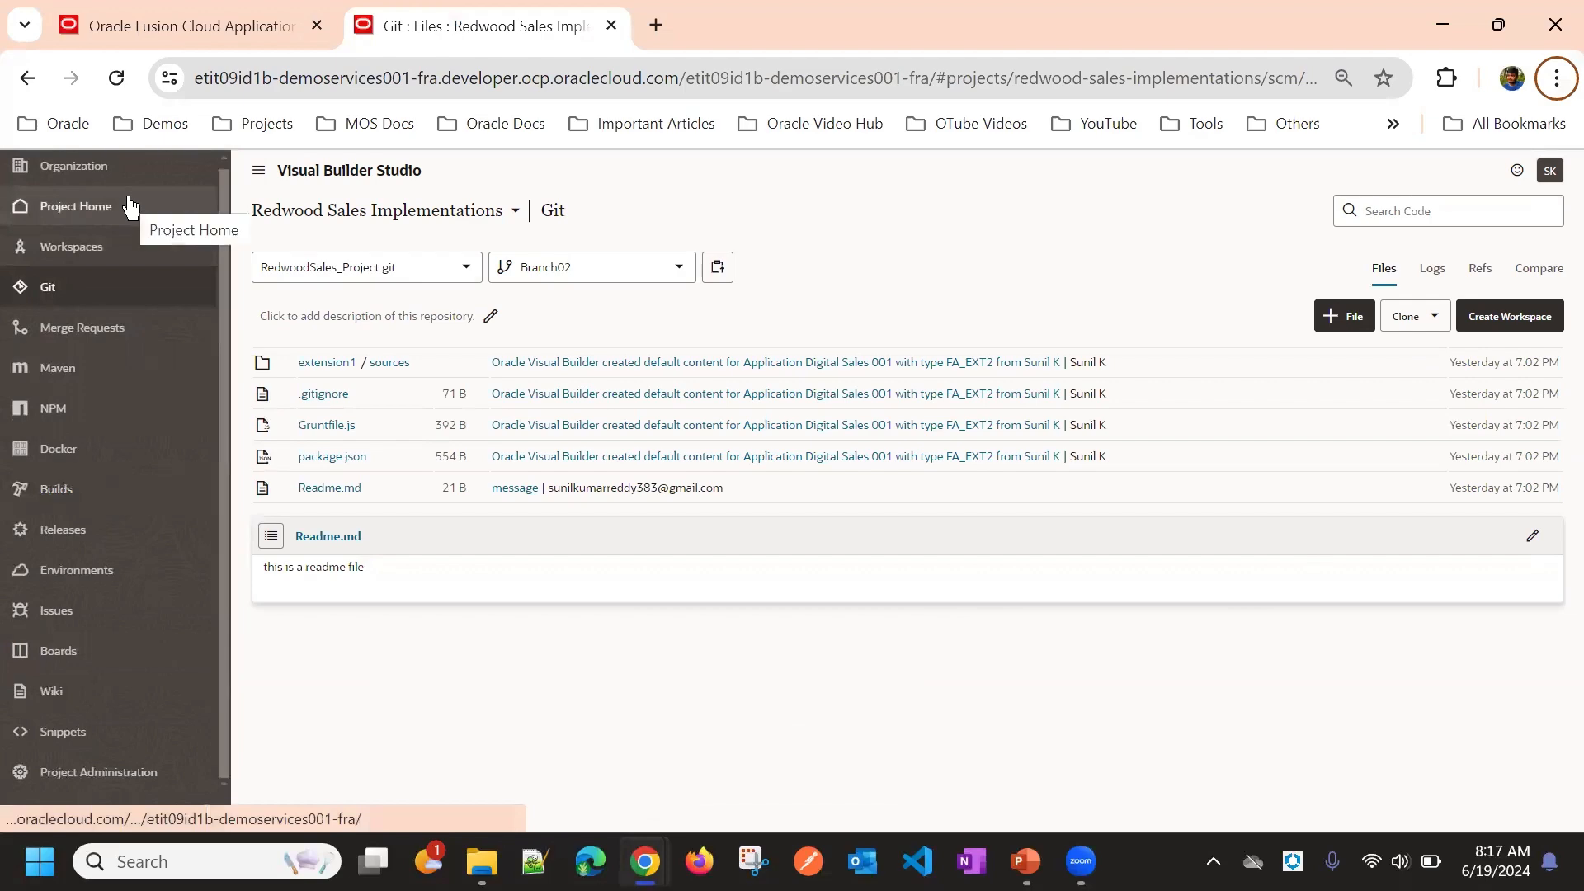
Step: Return to Project Home in the owner's window and set the last team member's role to Contributor
left_click(114, 216)
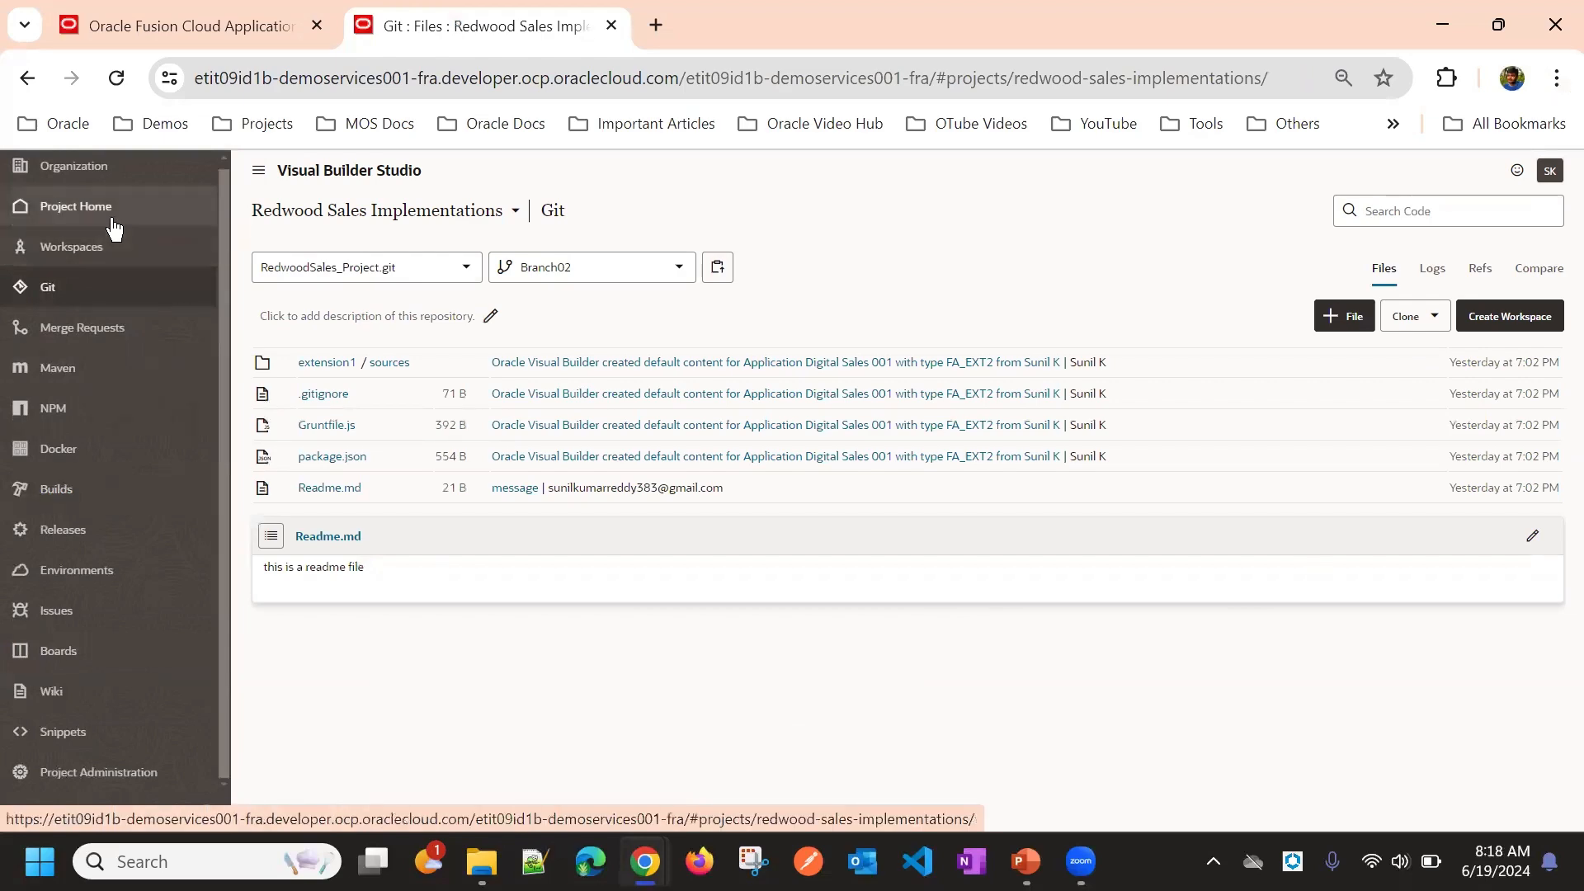
scroll(1244, 410, "down", 5)
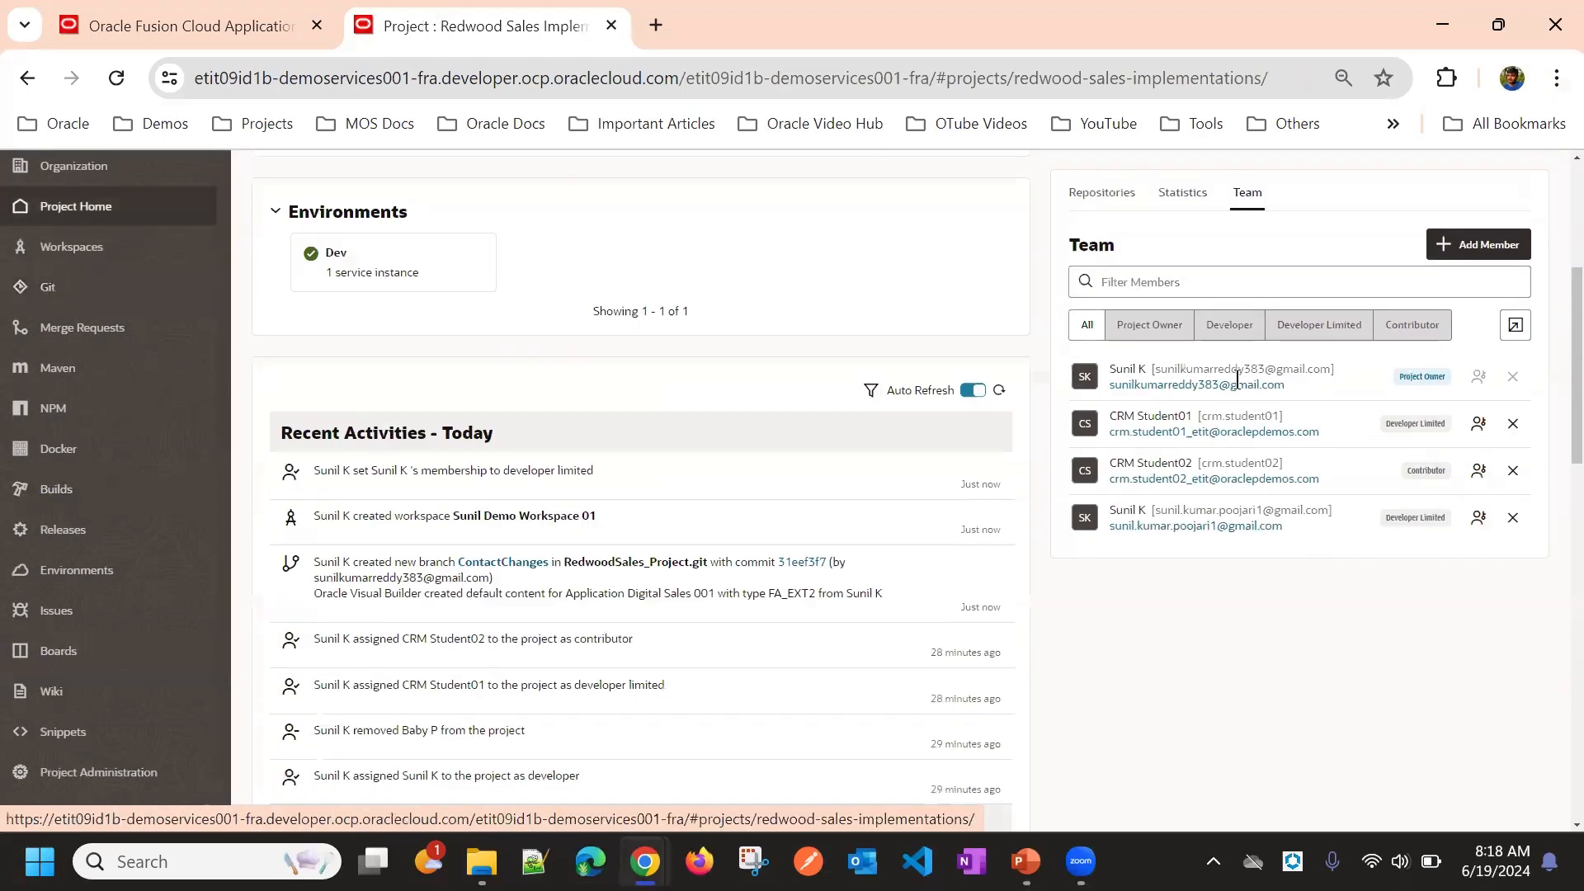
left_click(1479, 519)
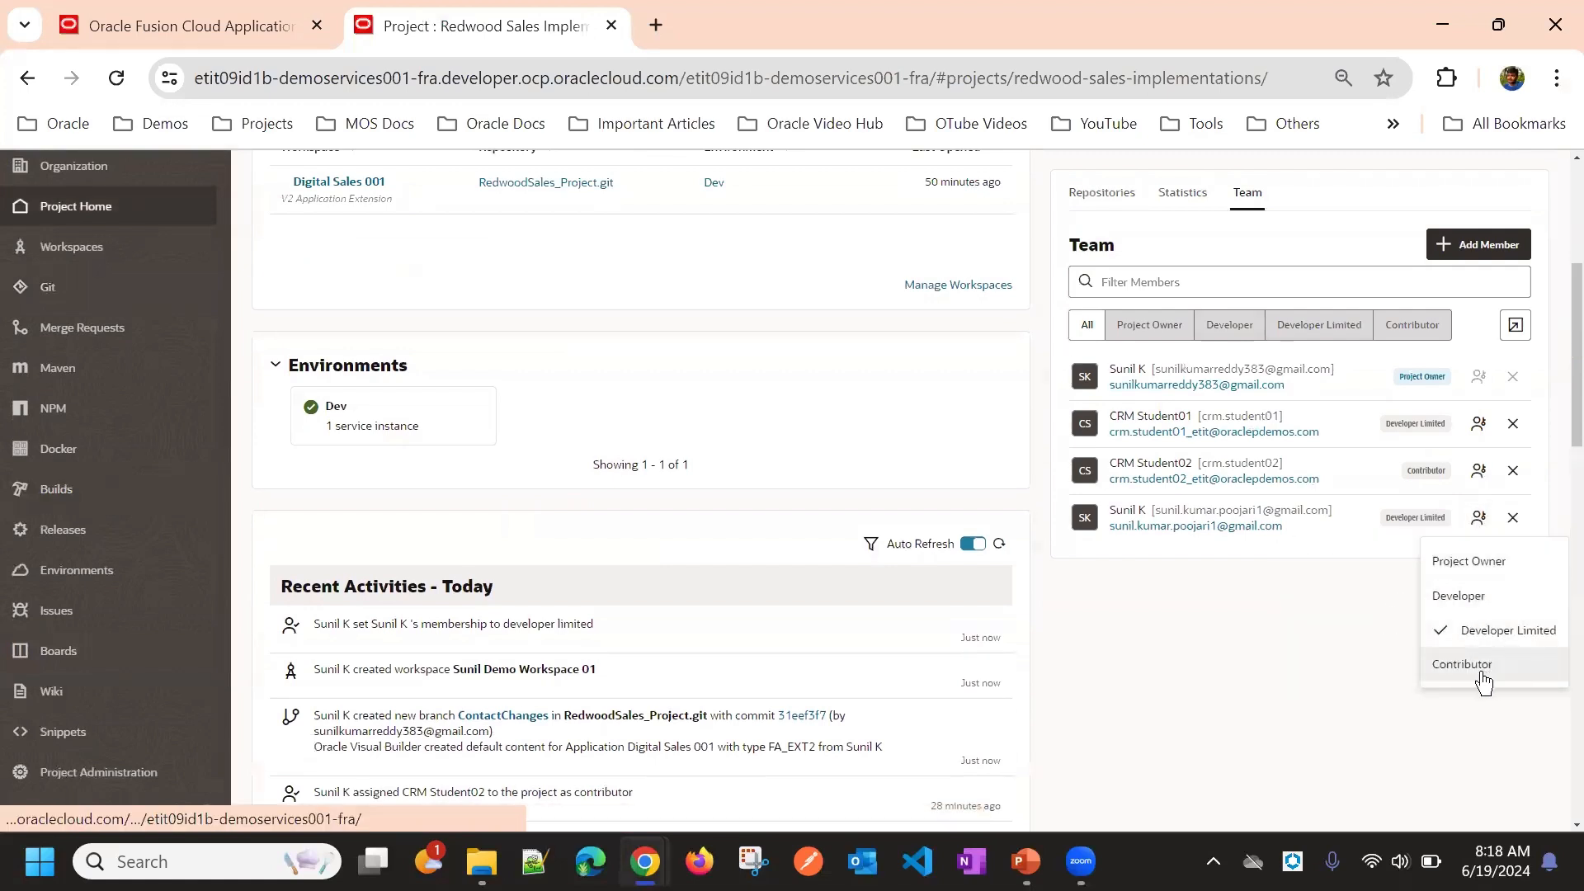
left_click(1463, 665)
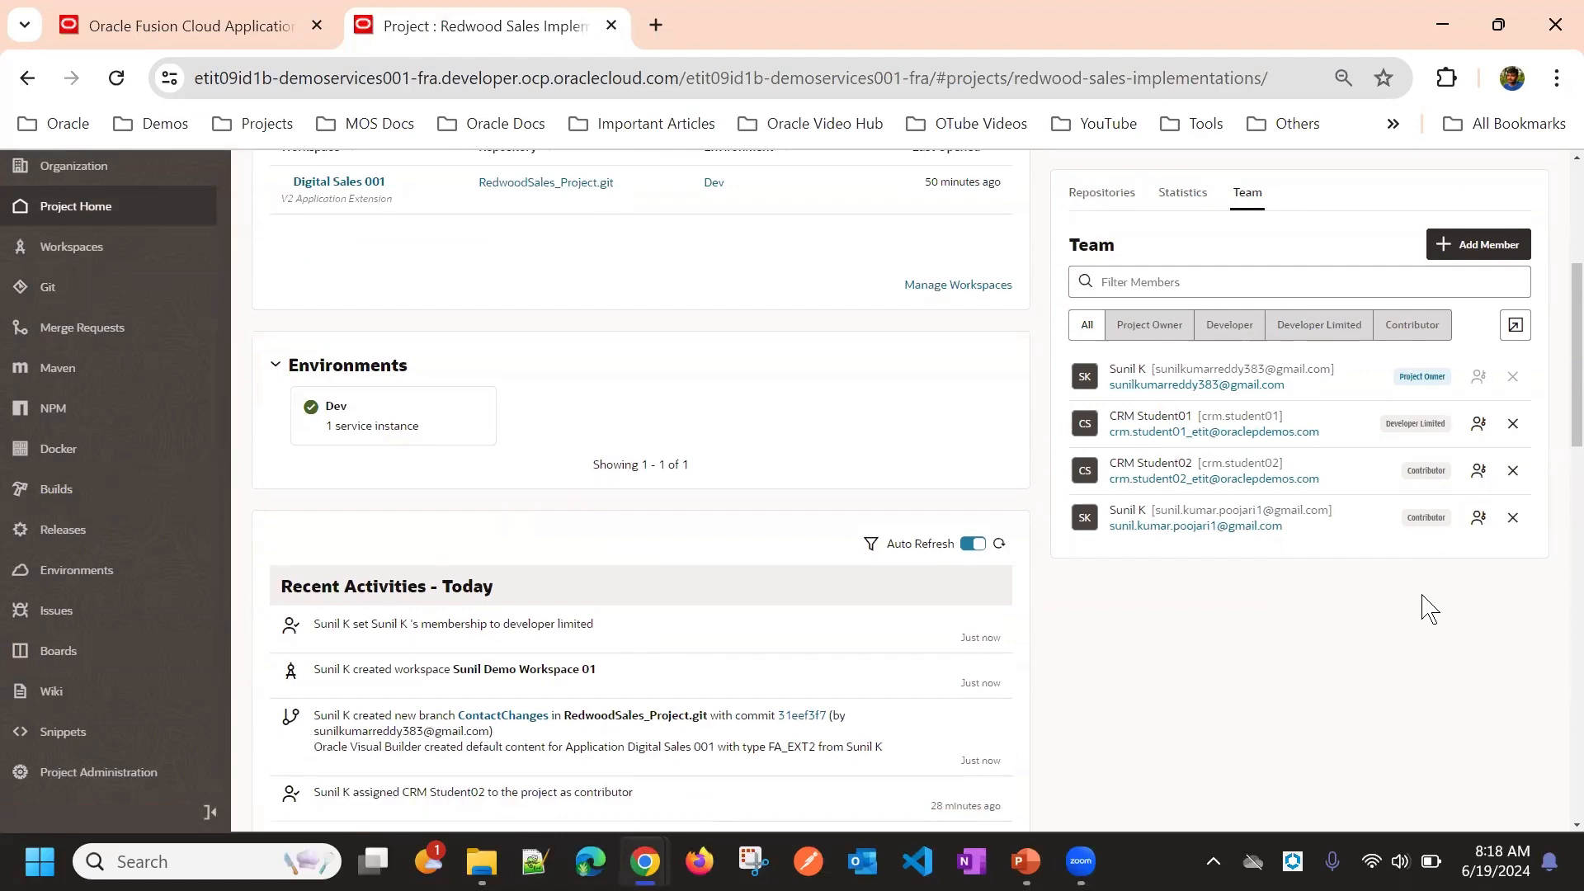
Step: In the other window, reload the page and browse the Releases and Builds pages to check that member's access
key("alt+Tab")
left_click(116, 78)
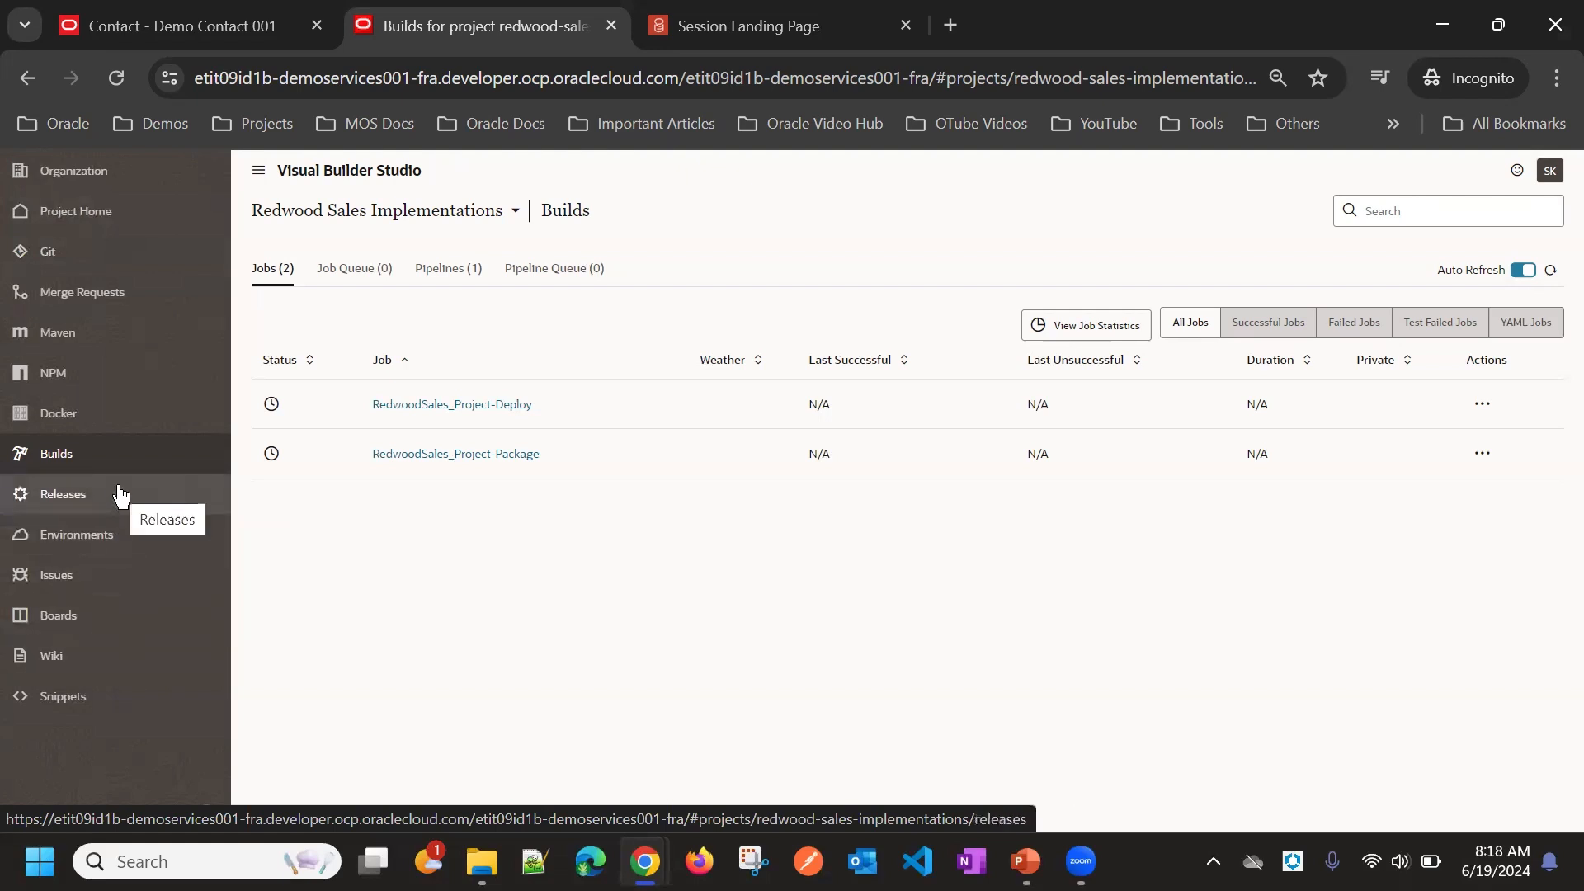
left_click(120, 493)
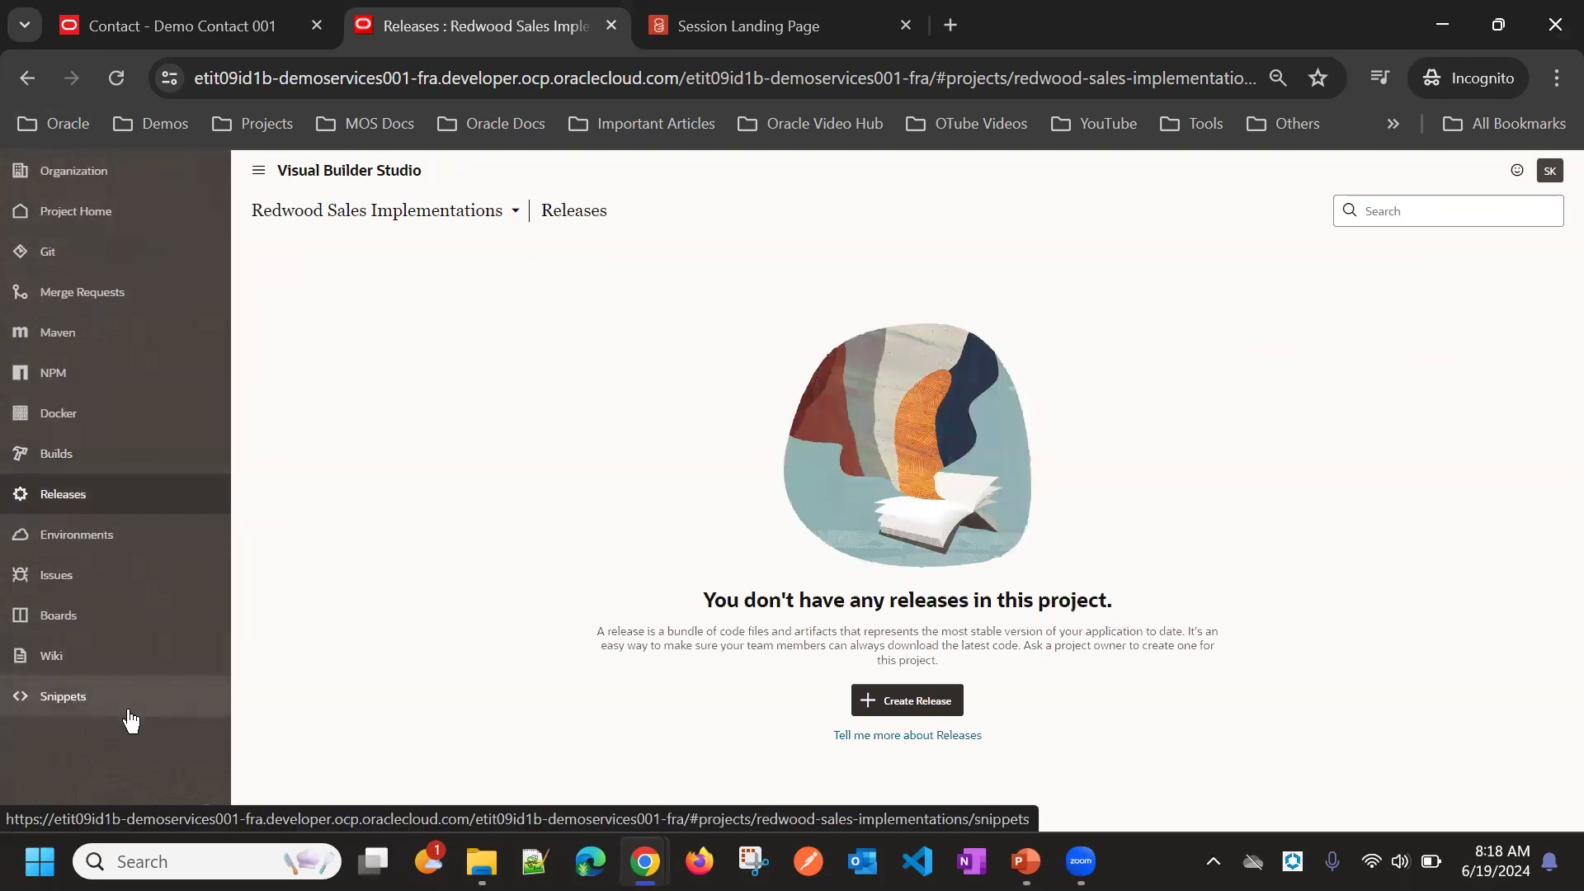
left_click(82, 462)
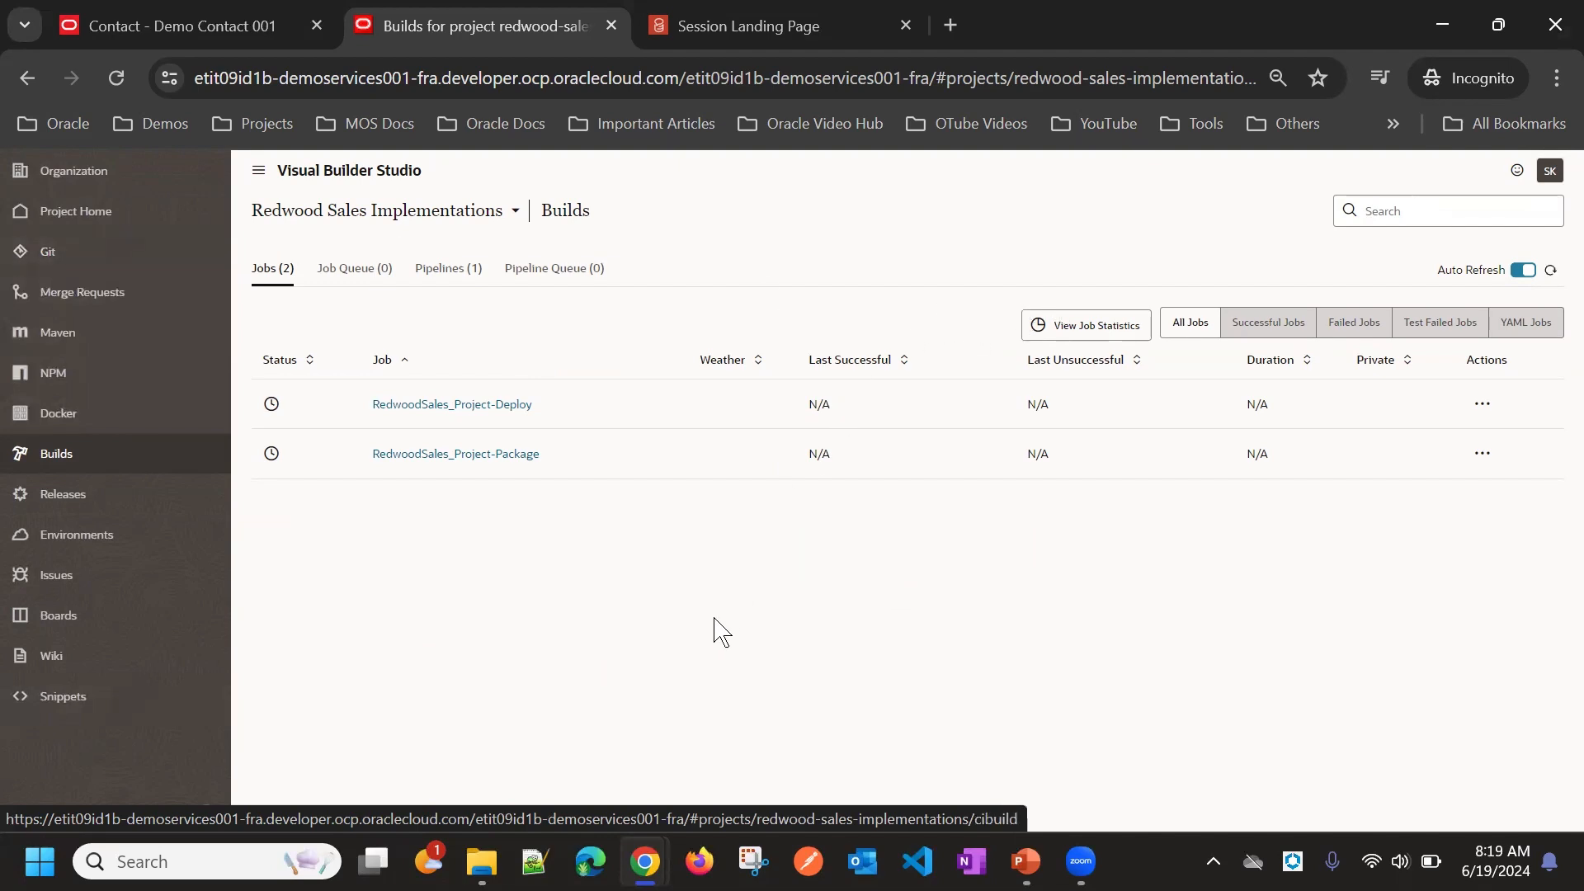
Step: Back in the owner's window, change the last team member's role to Developer
key("alt+Tab")
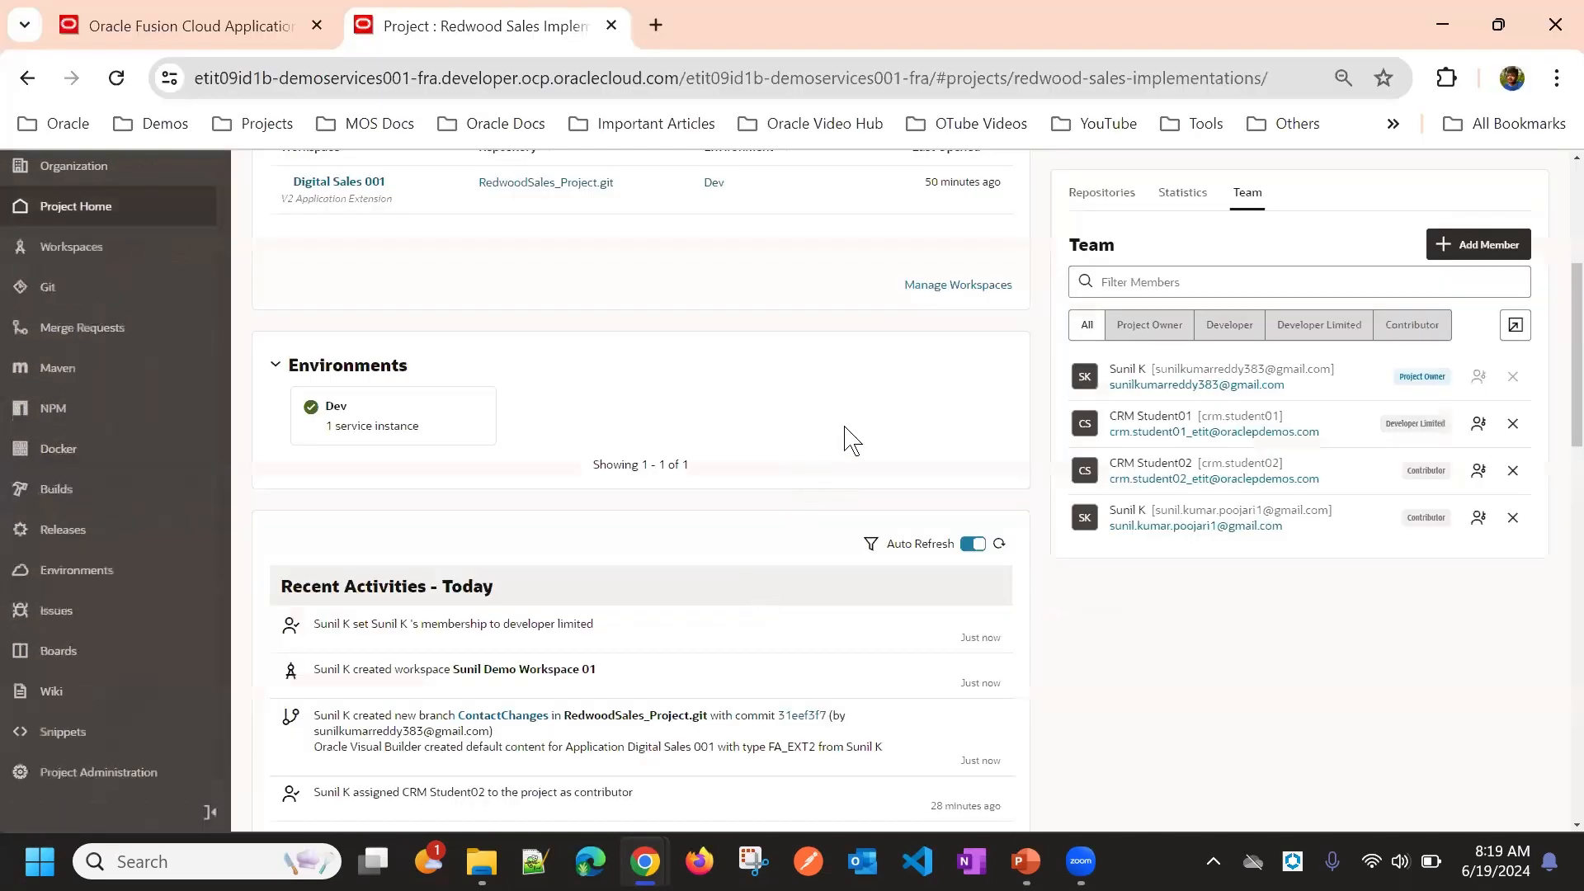
scroll(850, 433, "up", 4)
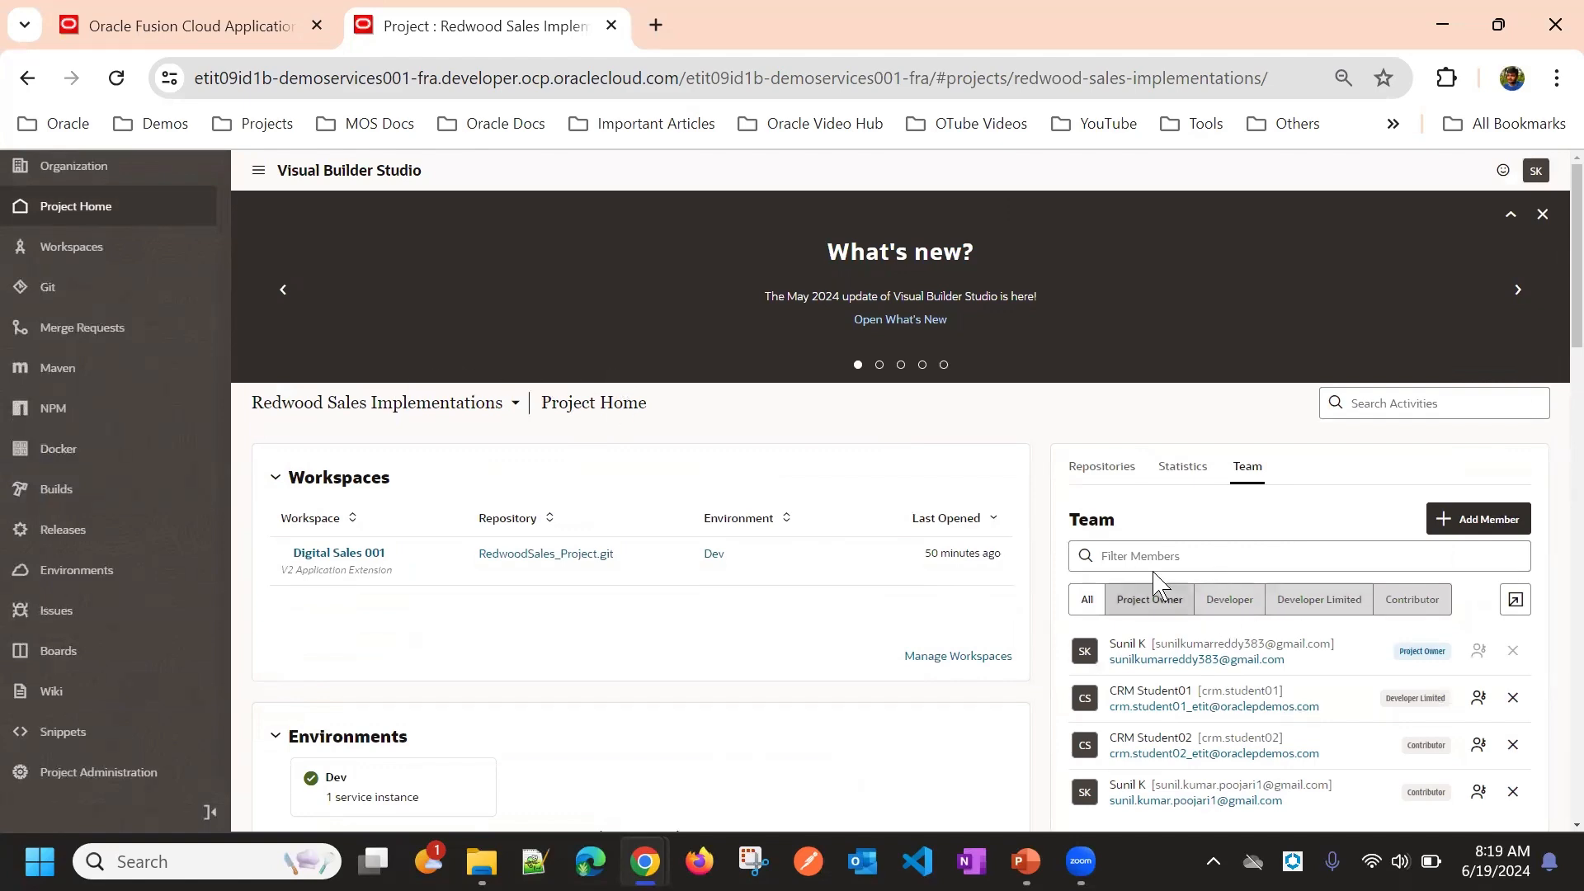
scroll(1223, 575, "down", 5)
left_click(1478, 517)
left_click(1477, 598)
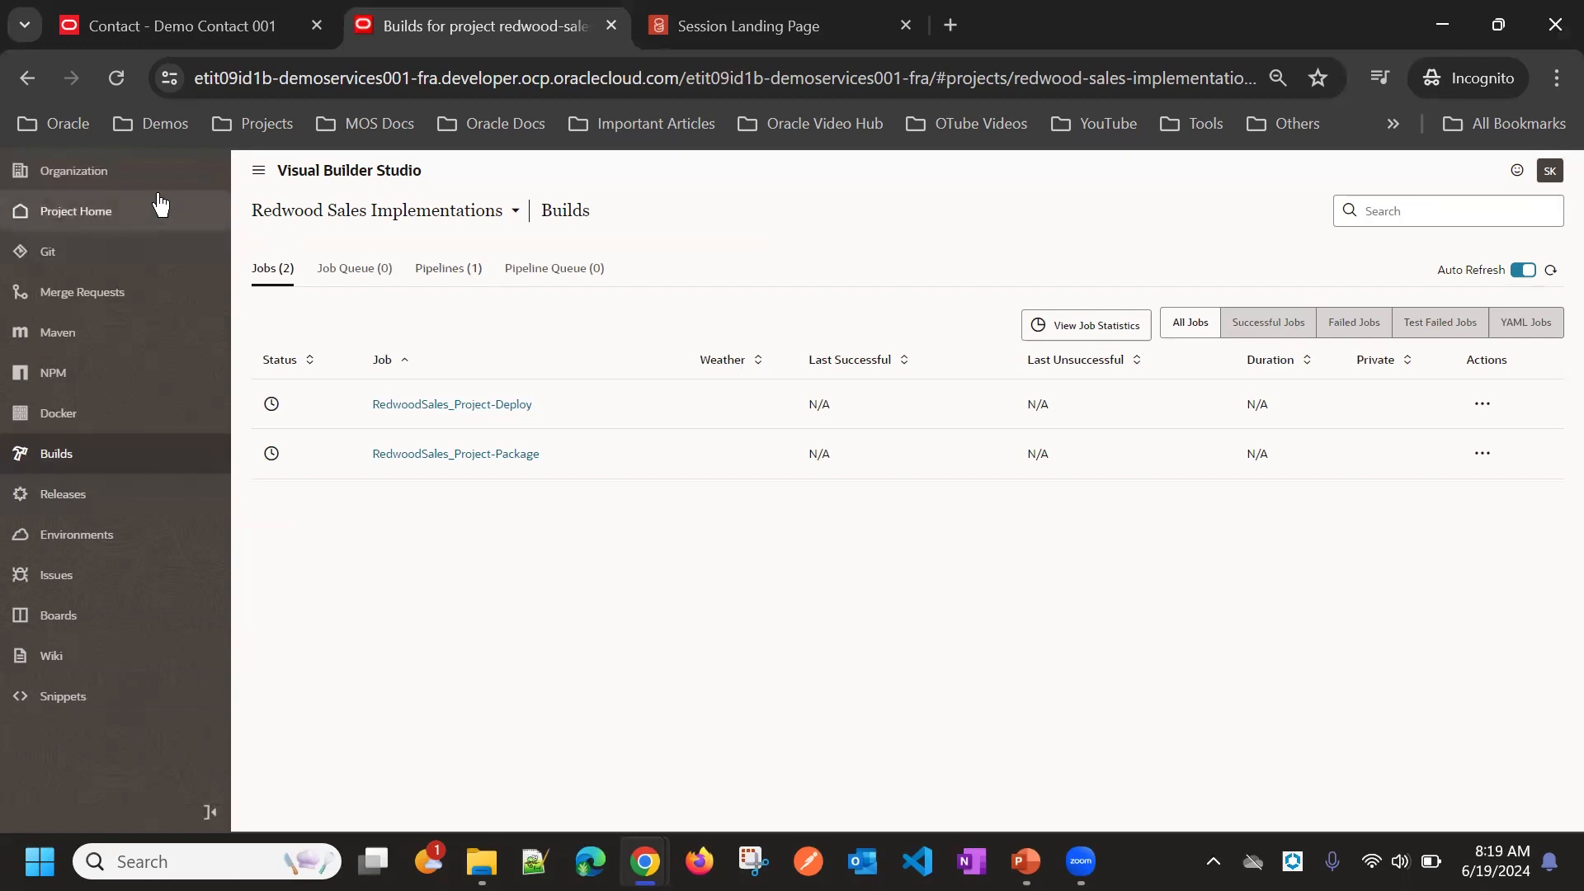
Step: In the other window, open the Organization projects page
left_click(109, 176)
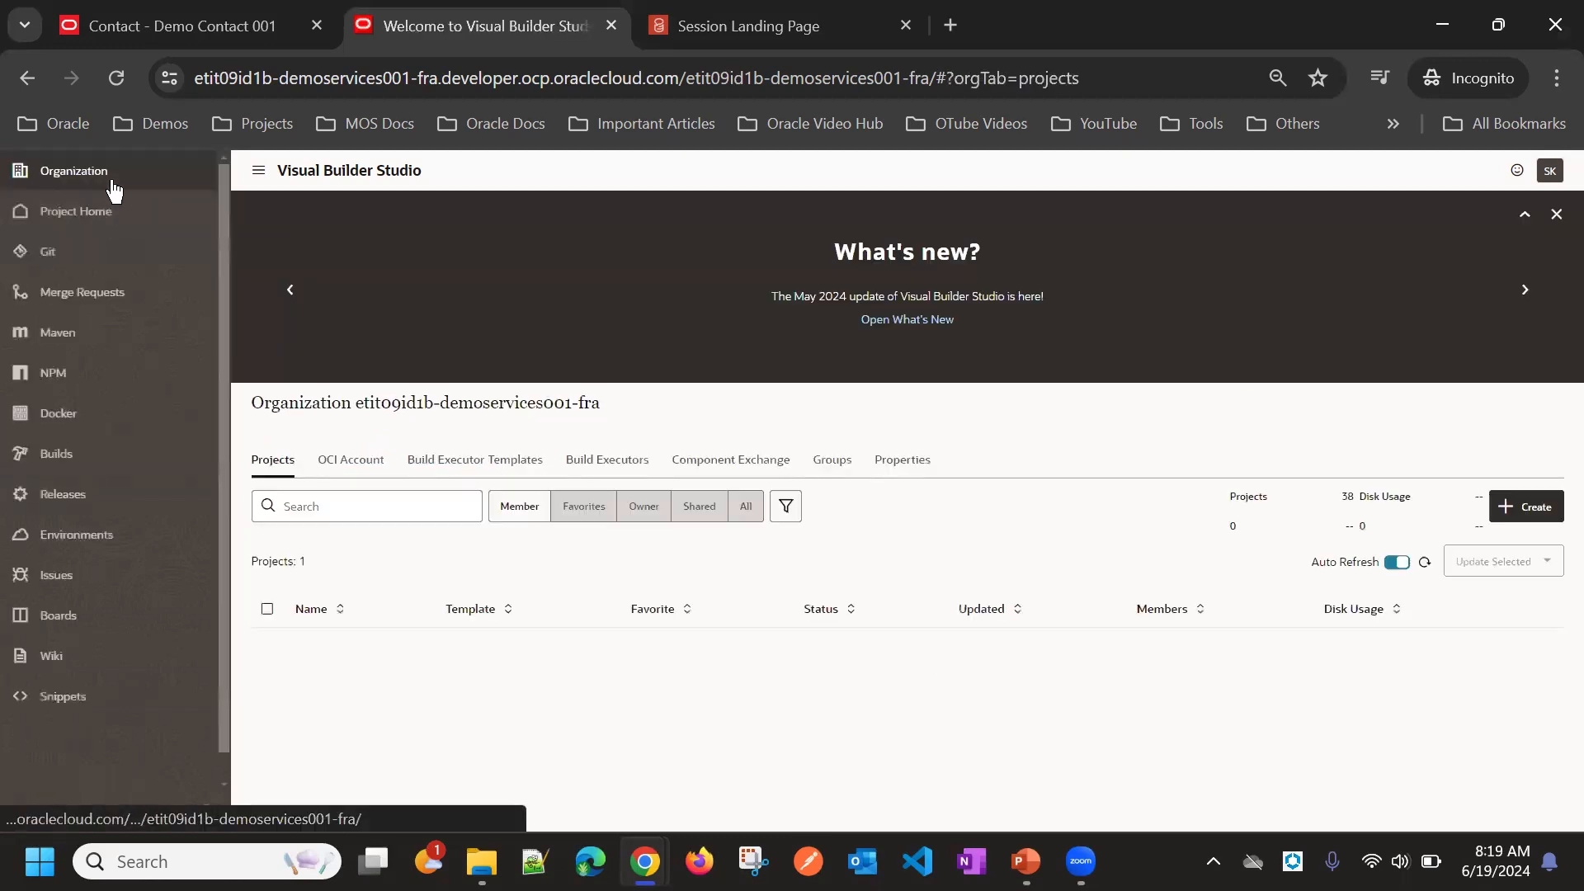